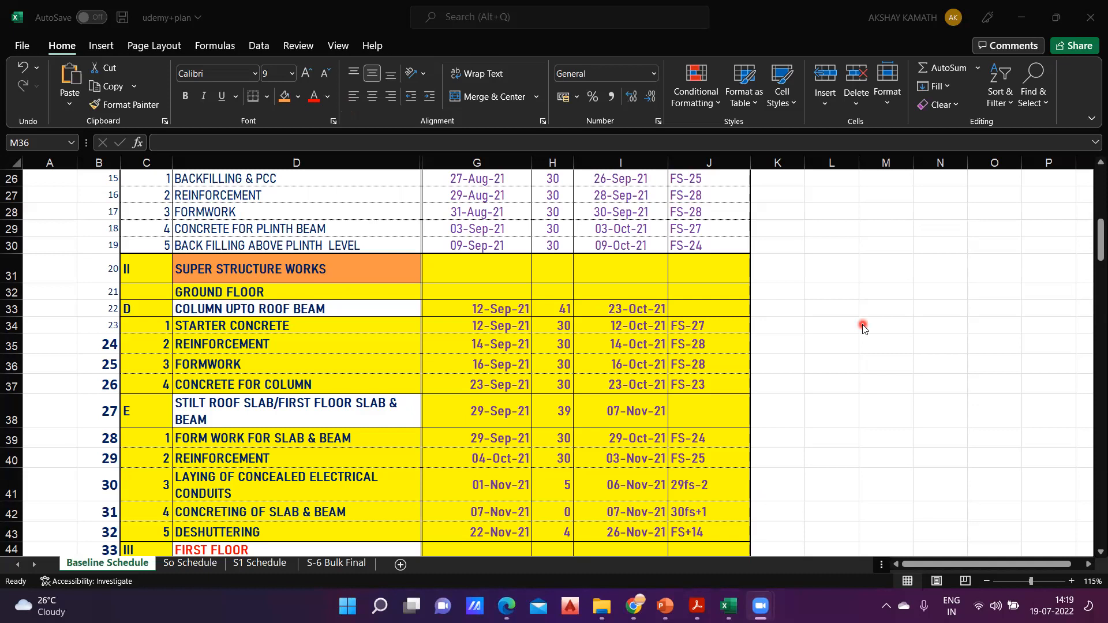
Review the sub structure activities on the Baseline Schedule sheet, from foundation earthwork to back filling above plinth level, with their dates and dependencies.
scroll(945, 277, up, 5)
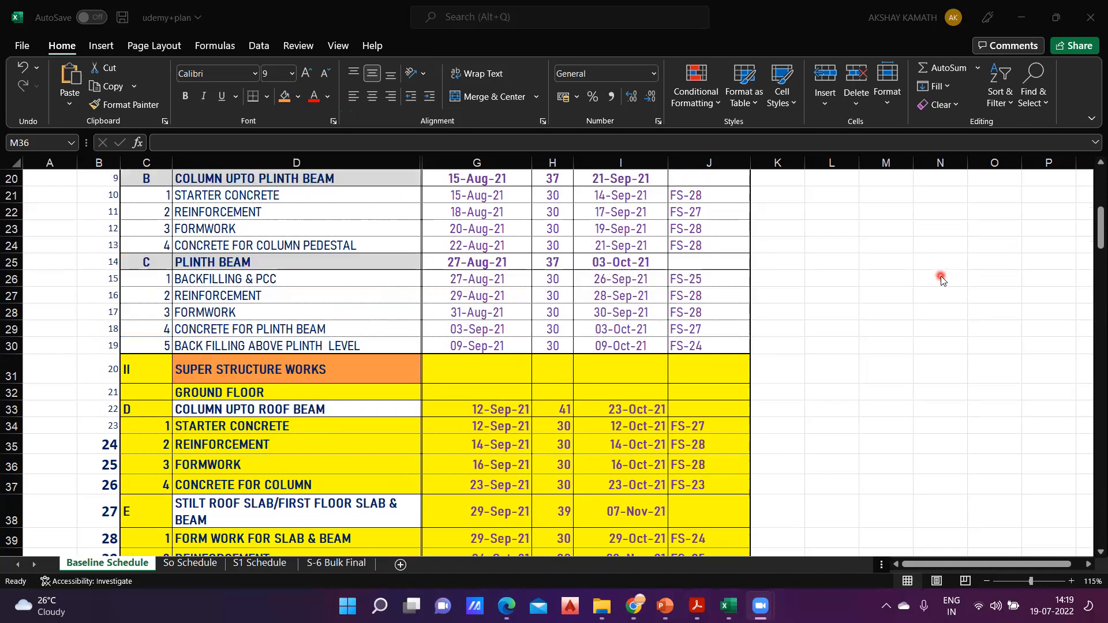
scroll(904, 302, up, 1)
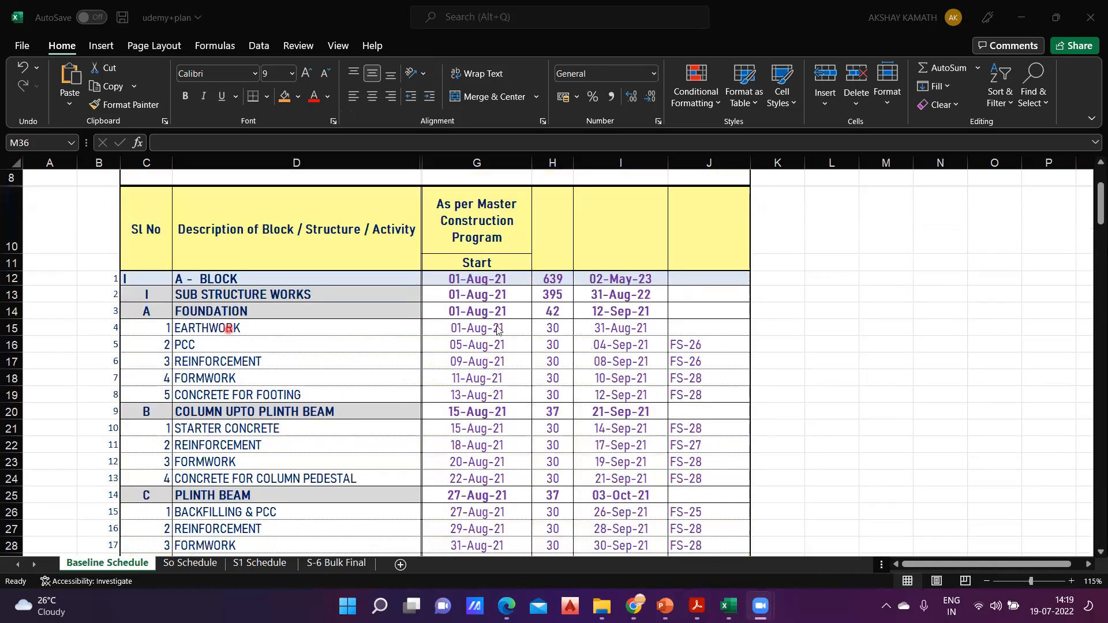
scroll(466, 332, down, 1)
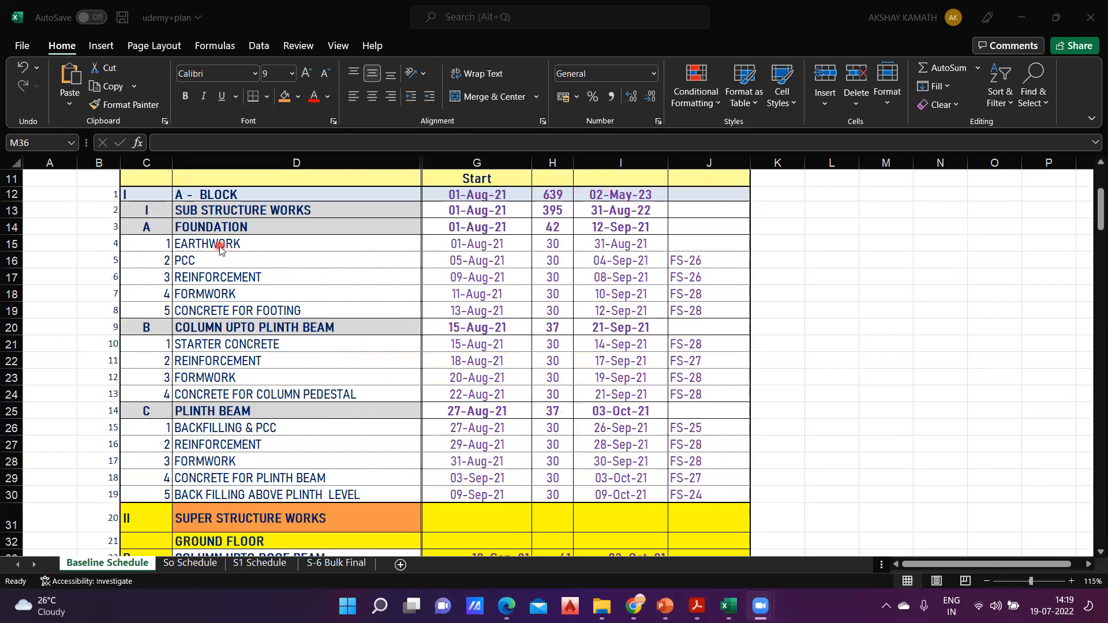
scroll(222, 249, down, 1)
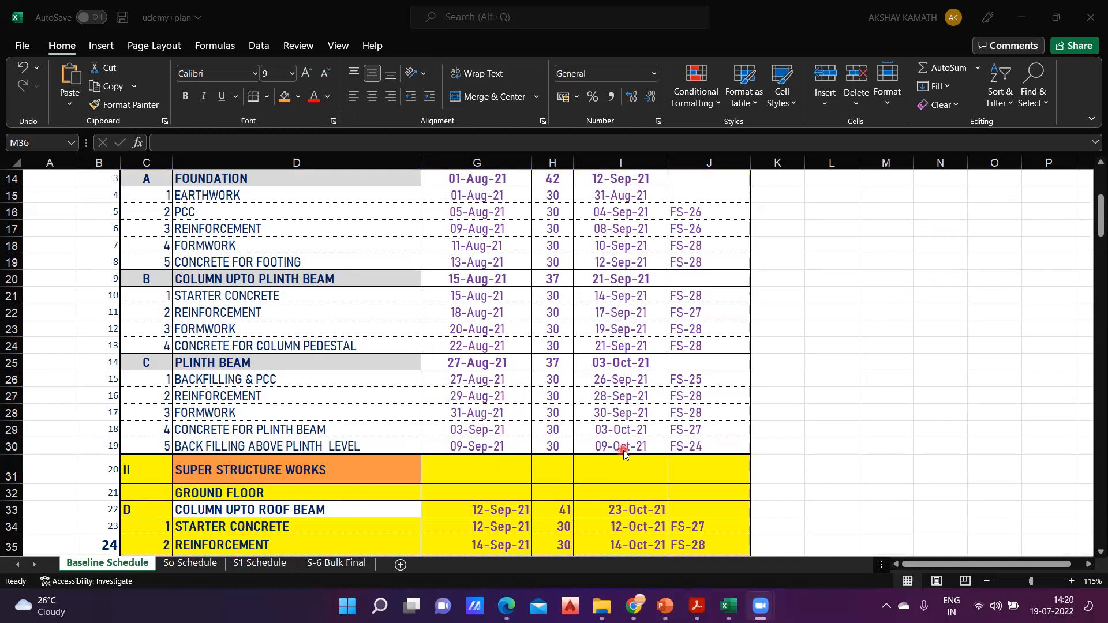
scroll(624, 450, down, 1)
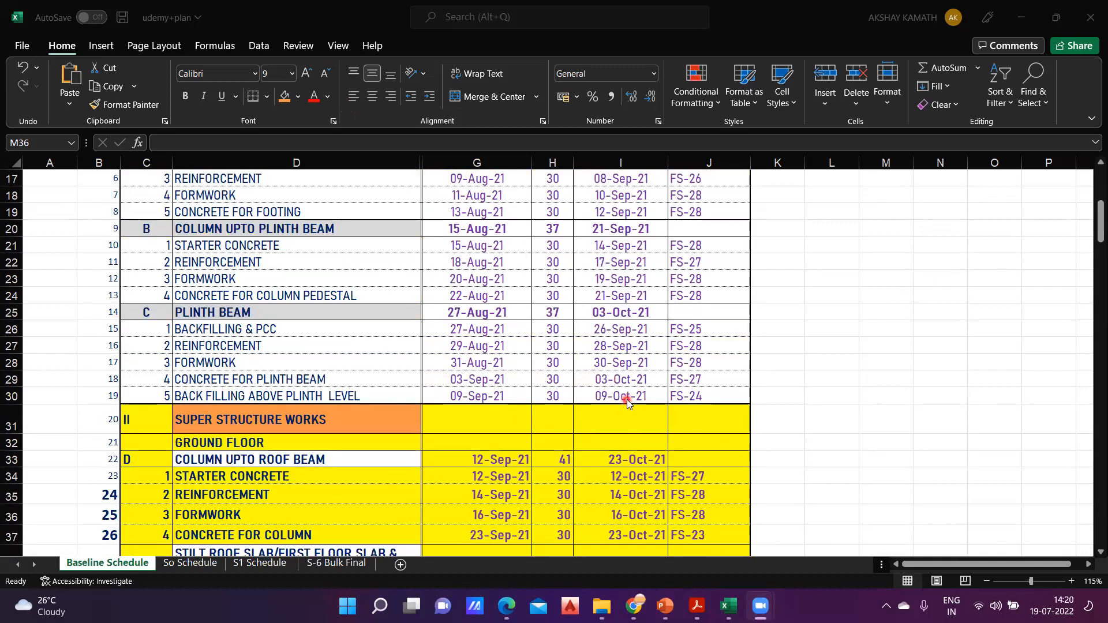
scroll(626, 399, down, 1)
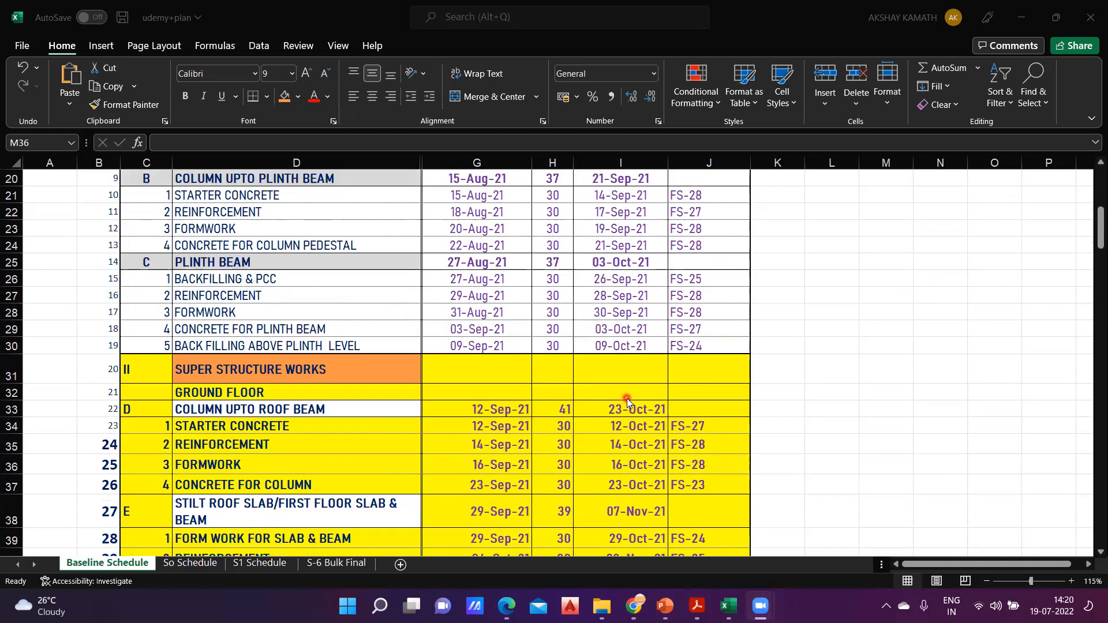
scroll(627, 398, down, 1)
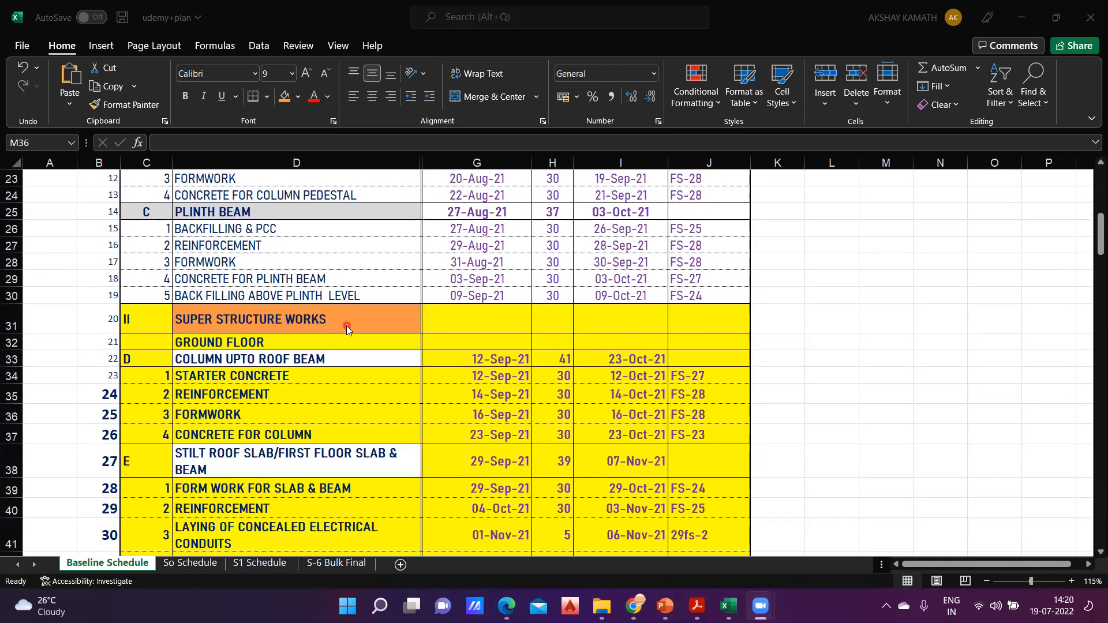
scroll(347, 326, down, 1)
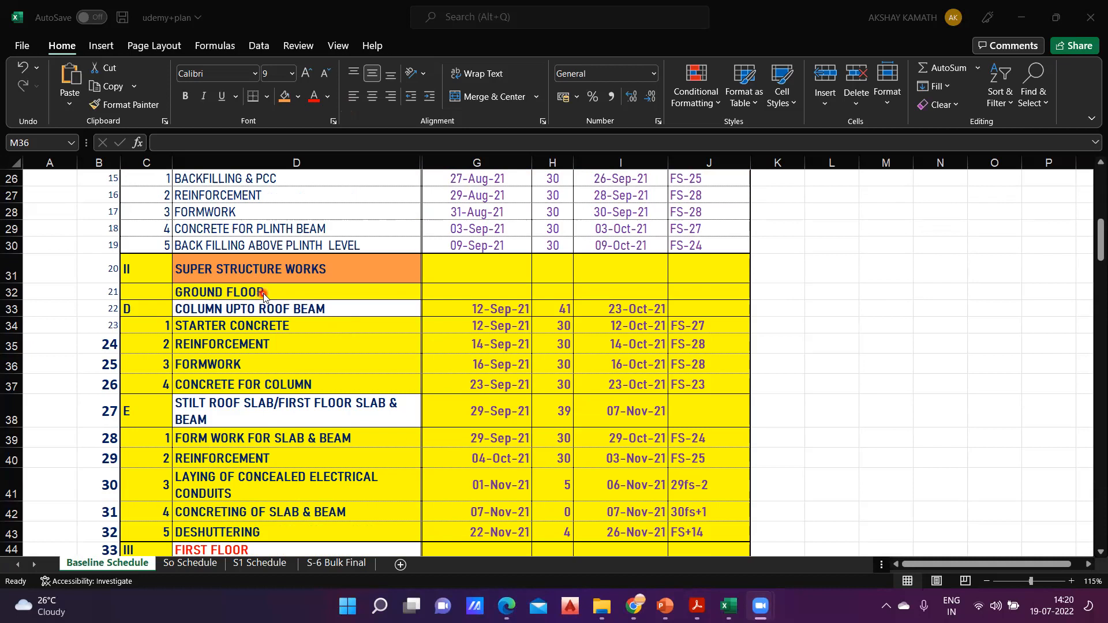
Examine the super structure activities floor by floor, from the ground floor columns to the lift machine room and water tank slab.
scroll(261, 294, down, 1)
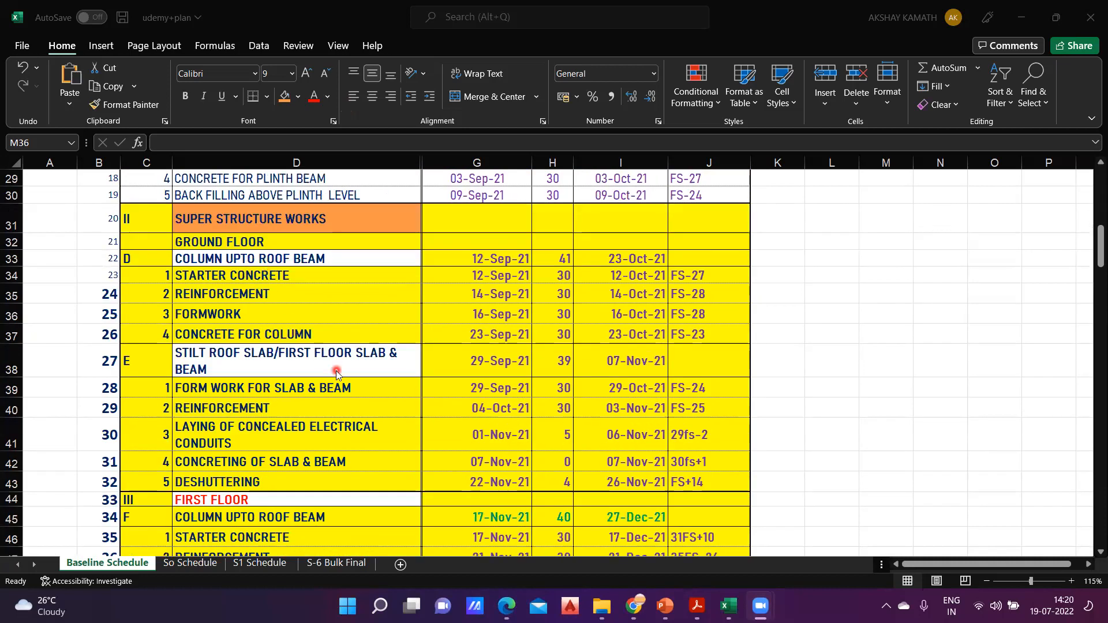
scroll(354, 362, down, 3)
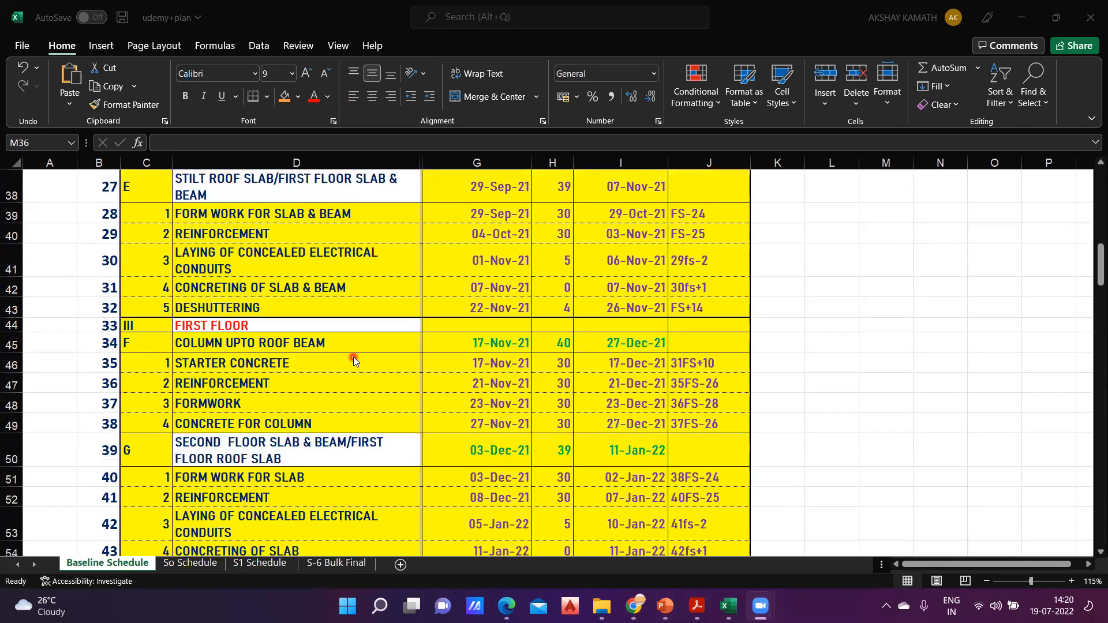
scroll(354, 362, down, 1)
scroll(376, 376, down, 3)
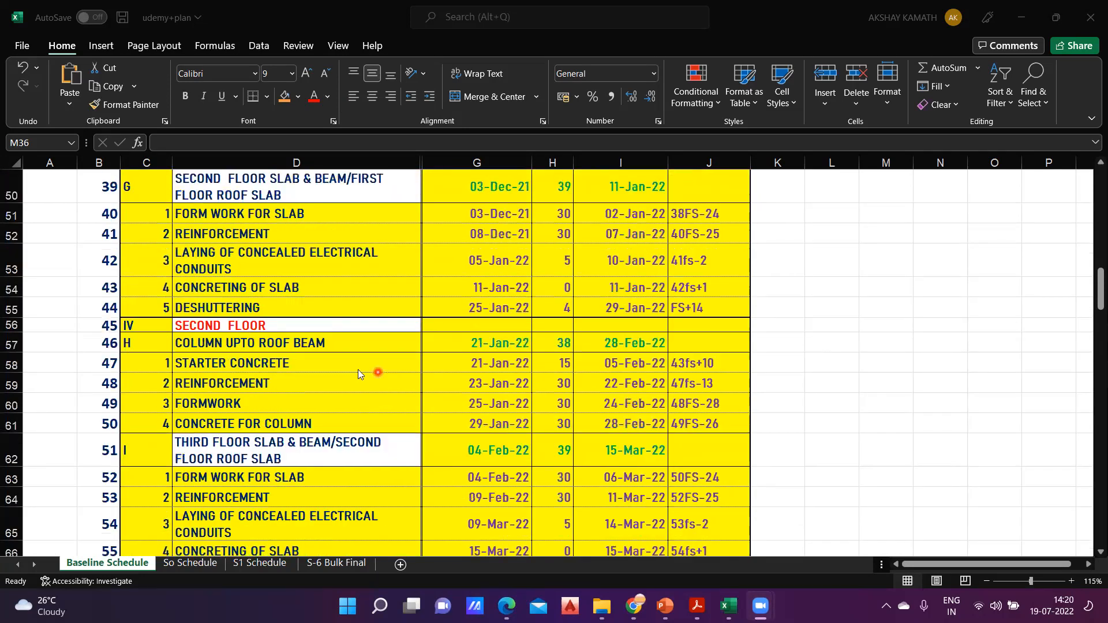
scroll(375, 376, down, 1)
scroll(348, 381, down, 2)
scroll(347, 378, down, 2)
scroll(345, 373, down, 2)
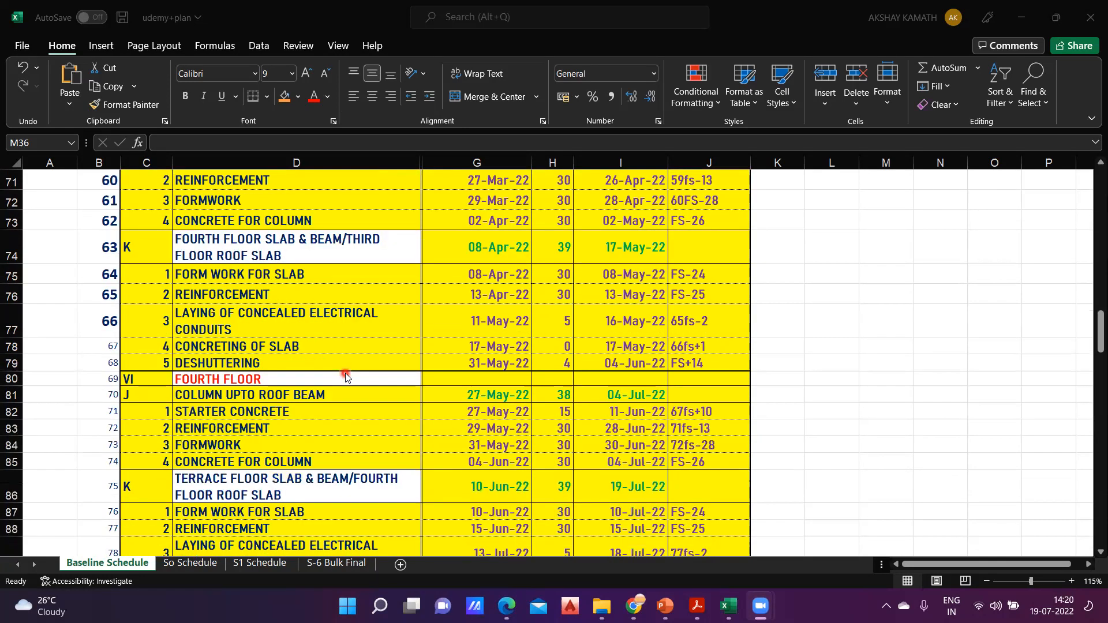
scroll(338, 344, down, 1)
scroll(338, 343, down, 1)
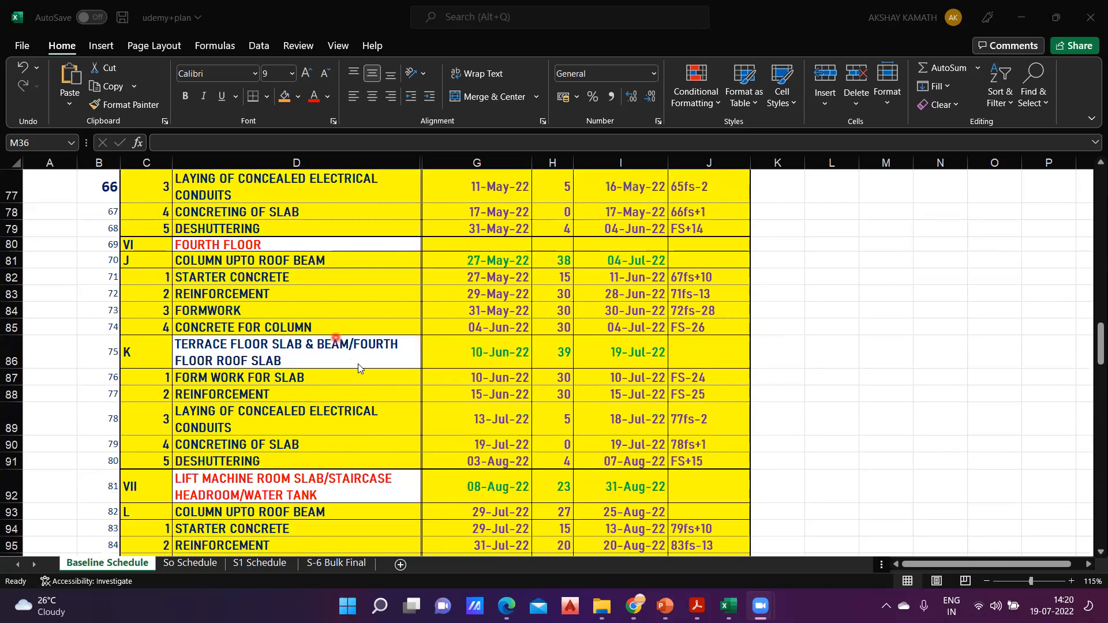
scroll(350, 365, down, 2)
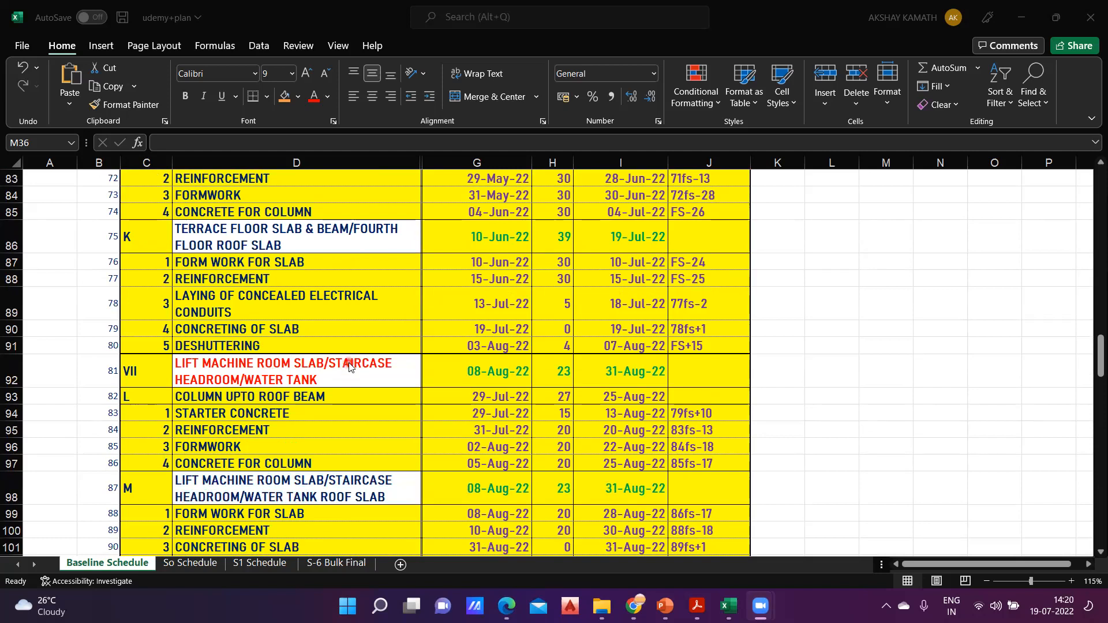
scroll(349, 365, down, 1)
scroll(348, 365, down, 1)
Mask the serial numbers and descriptions of rows 31 to 46 with a white annotation rectangle.
scroll(348, 365, up, 2)
scroll(347, 365, up, 9)
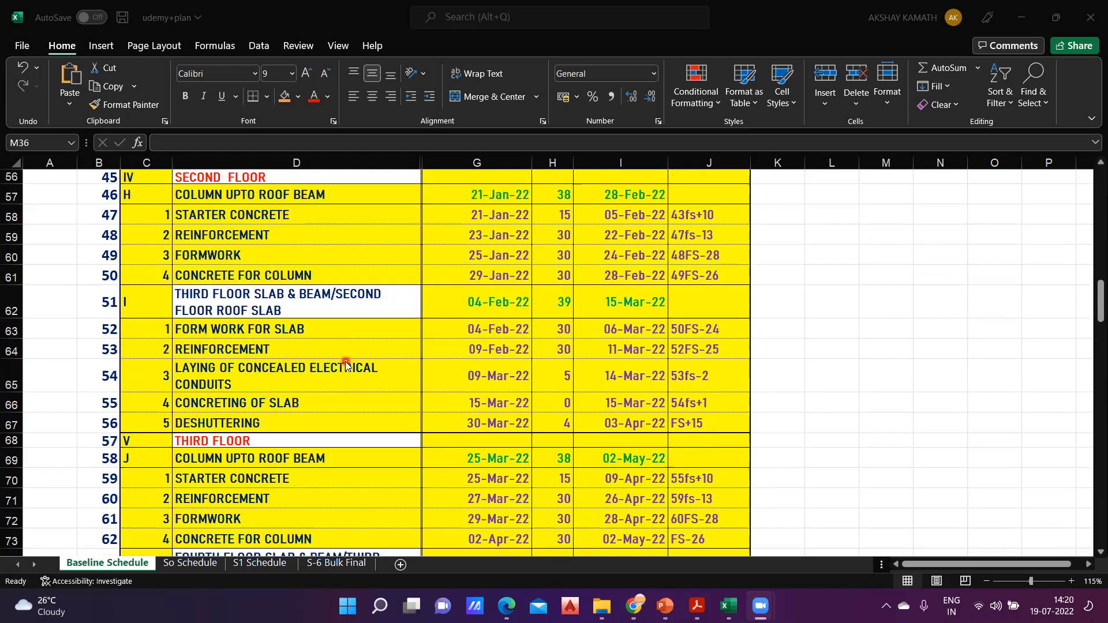
scroll(336, 374, up, 5)
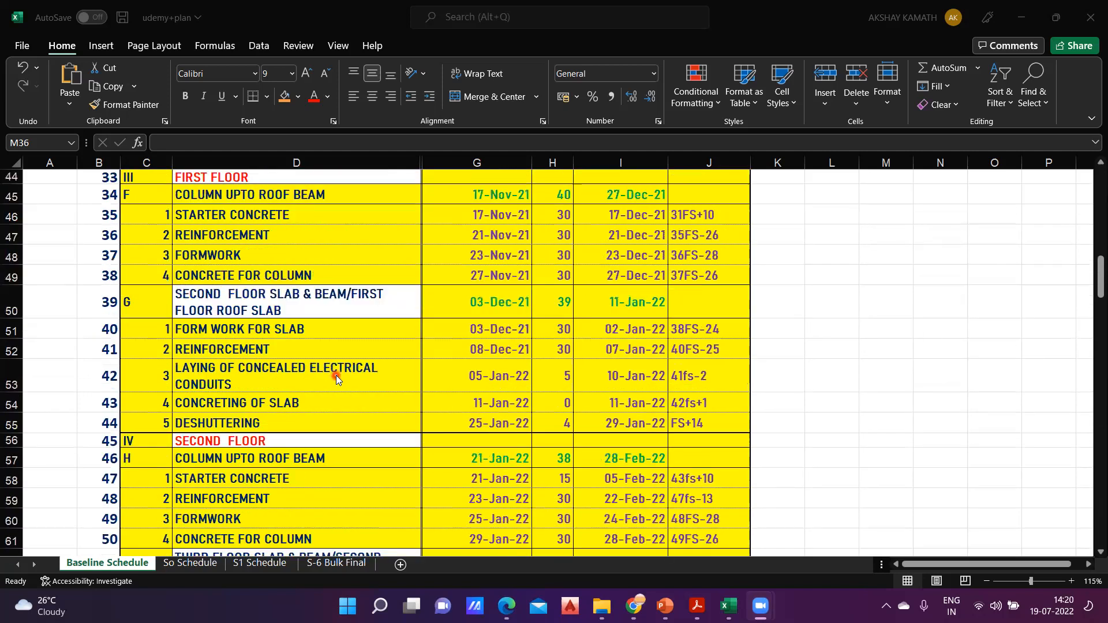
scroll(337, 379, up, 2)
scroll(337, 379, up, 2)
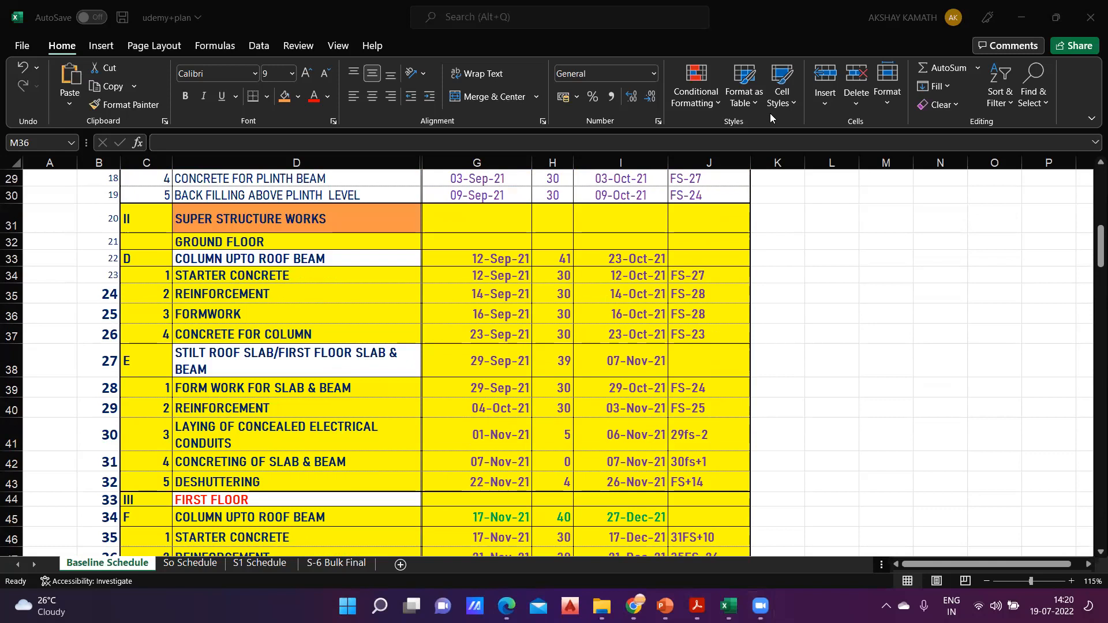
drag(124, 200, 421, 551)
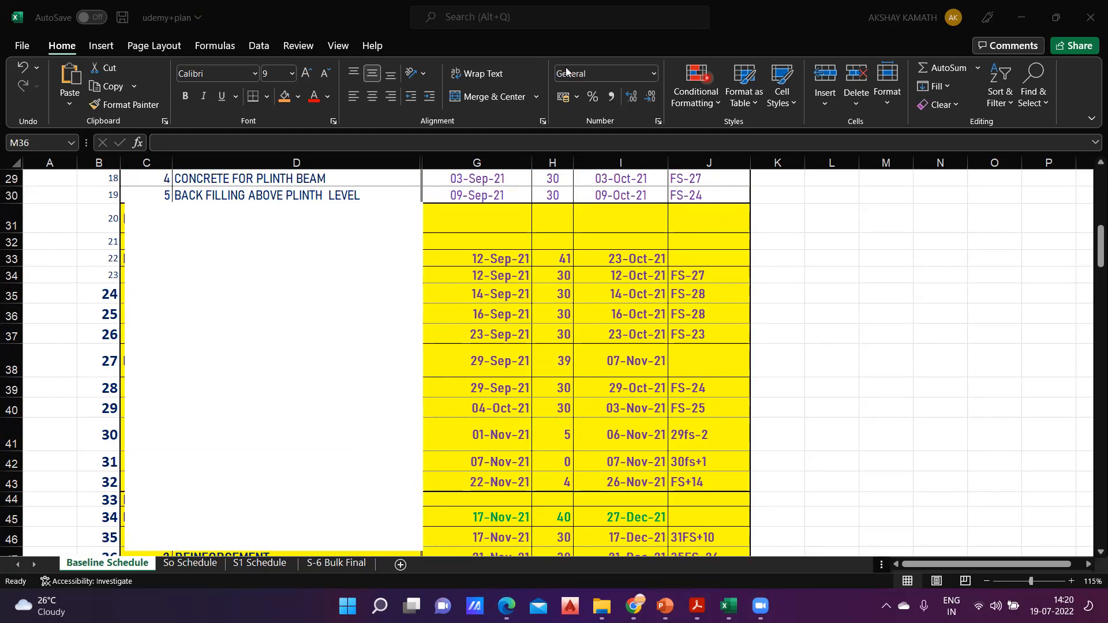
Start a text annotation in the empty area beside the super structure rows with the line "reinforcements".
click(784, 236)
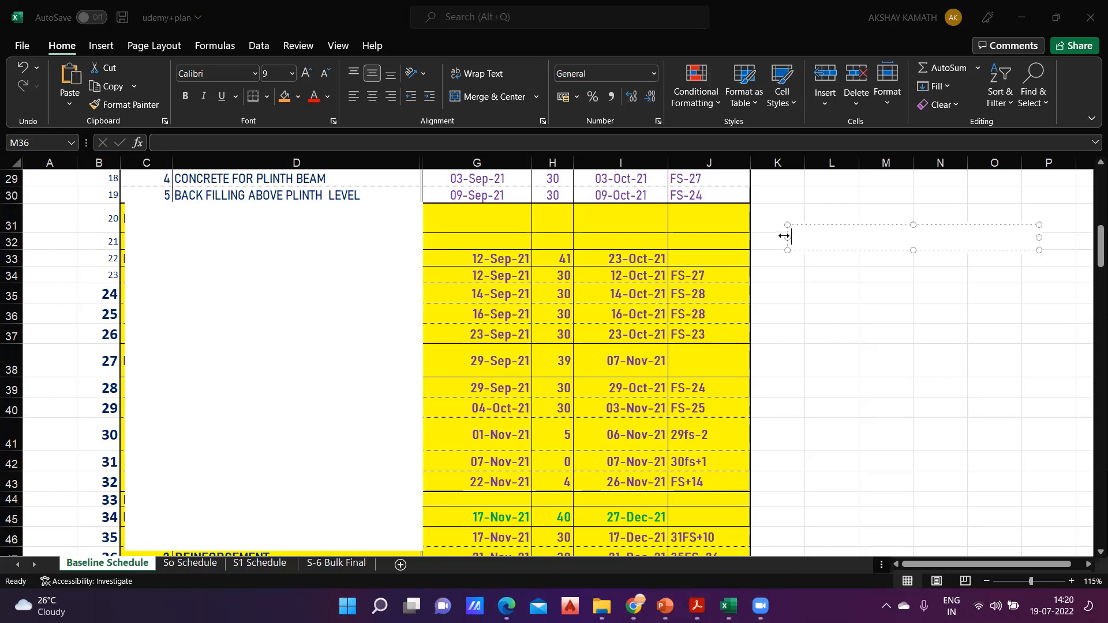
text(reinficmnts)
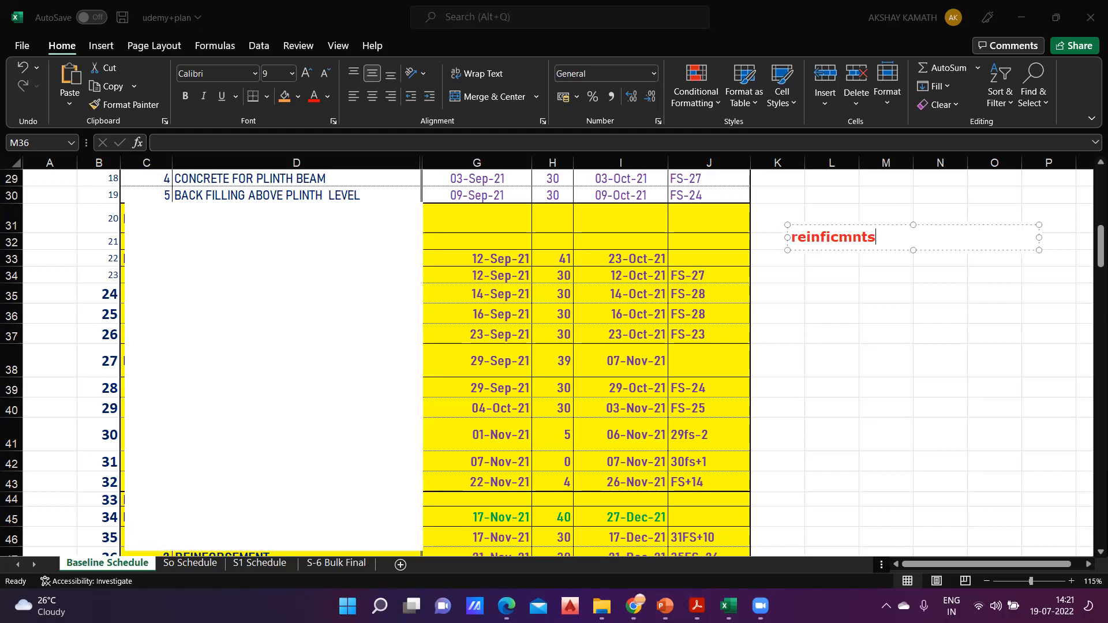
key(BackSpace)
key(BackSpace)
key(BackSpace)
key(BackSpace)
key(BackSpace)
text(orcements)
key(Return)
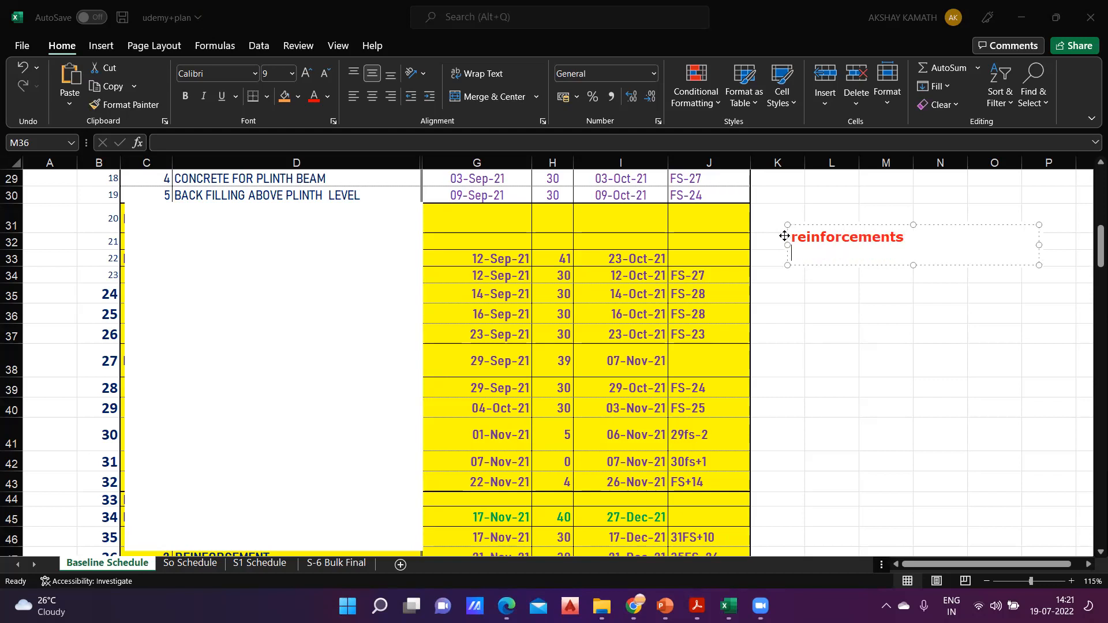
Add the lines "starter" and "col shuttering" to the text annotation.
text(starter)
key(Return)
text(c)
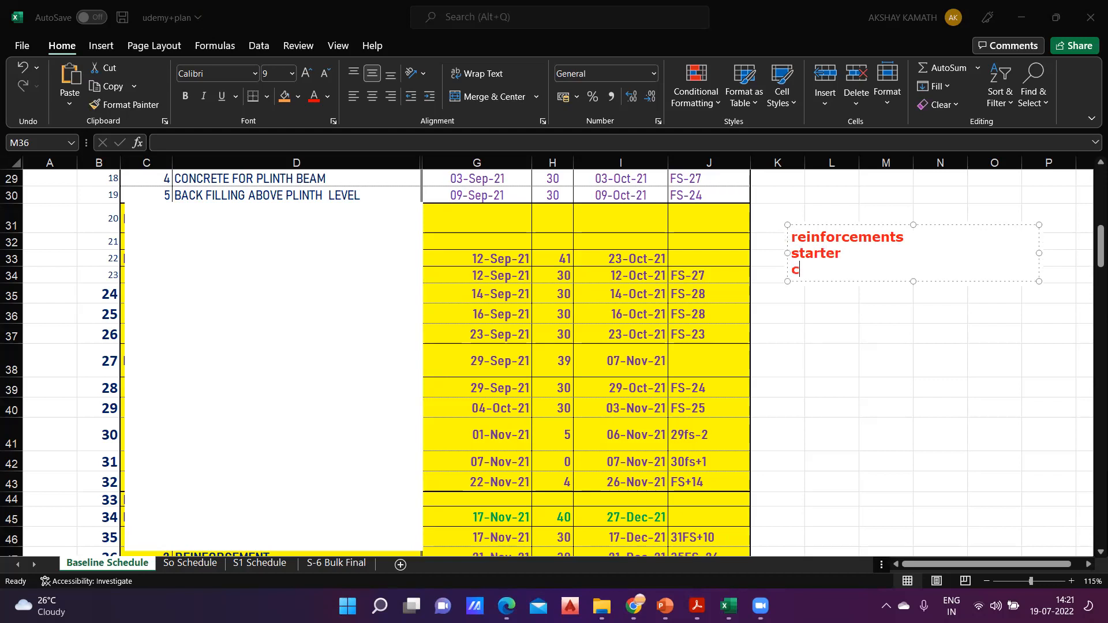
text(ol shuttering &)
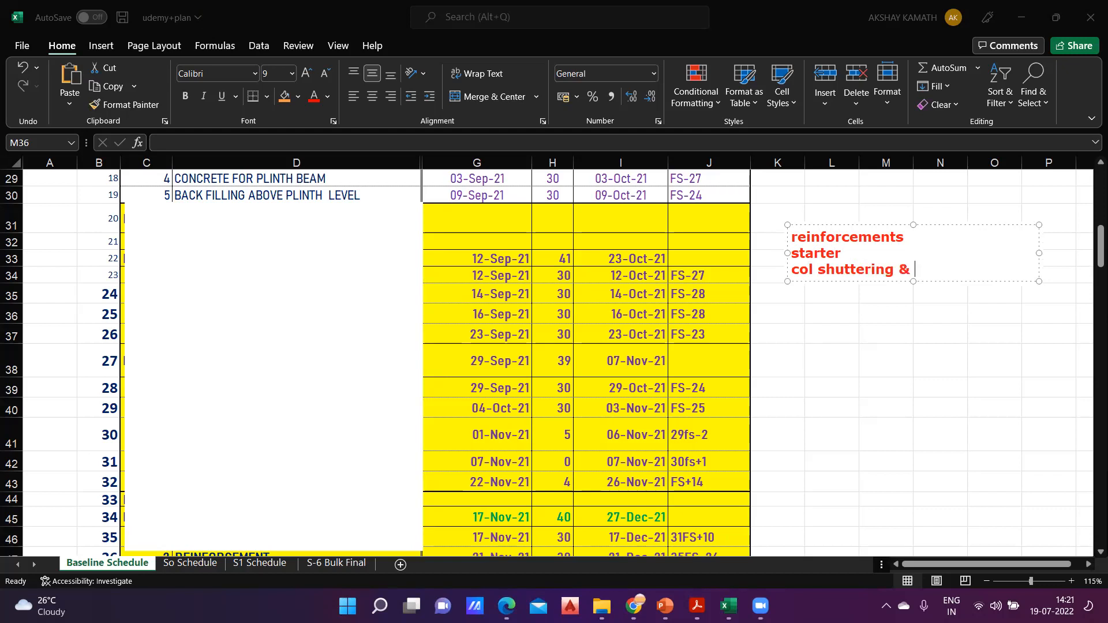
key(BackSpace)
key(Return)
Complete the column sequence in the annotation with the lines "col concrete" and "de shuttering", followed by a blank line.
text(col c)
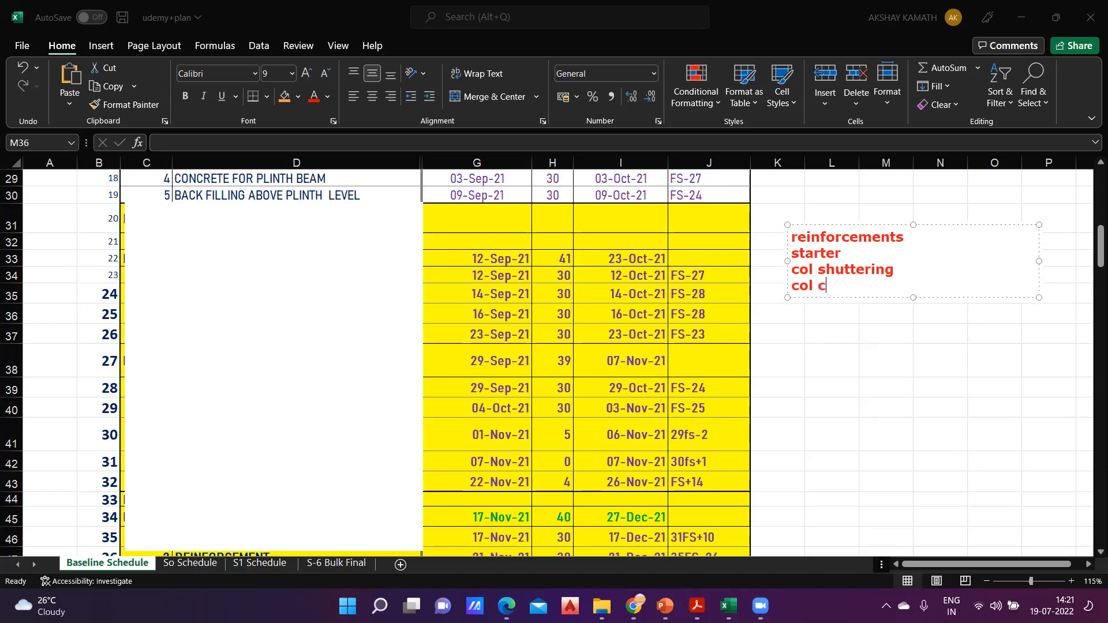
text(oncrete)
key(Return)
text(de shytterb)
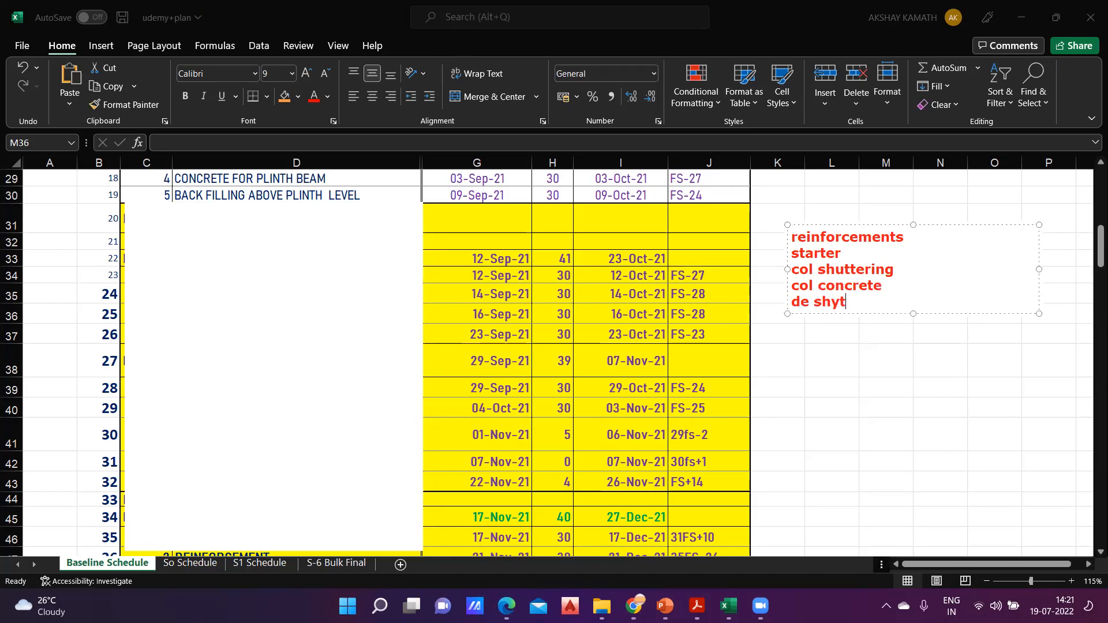
key(BackSpace)
key(BackSpace)
key(BackSpace)
key(BackSpace)
key(BackSpace)
key(BackSpace)
text(uttering)
key(Return)
key(Return)
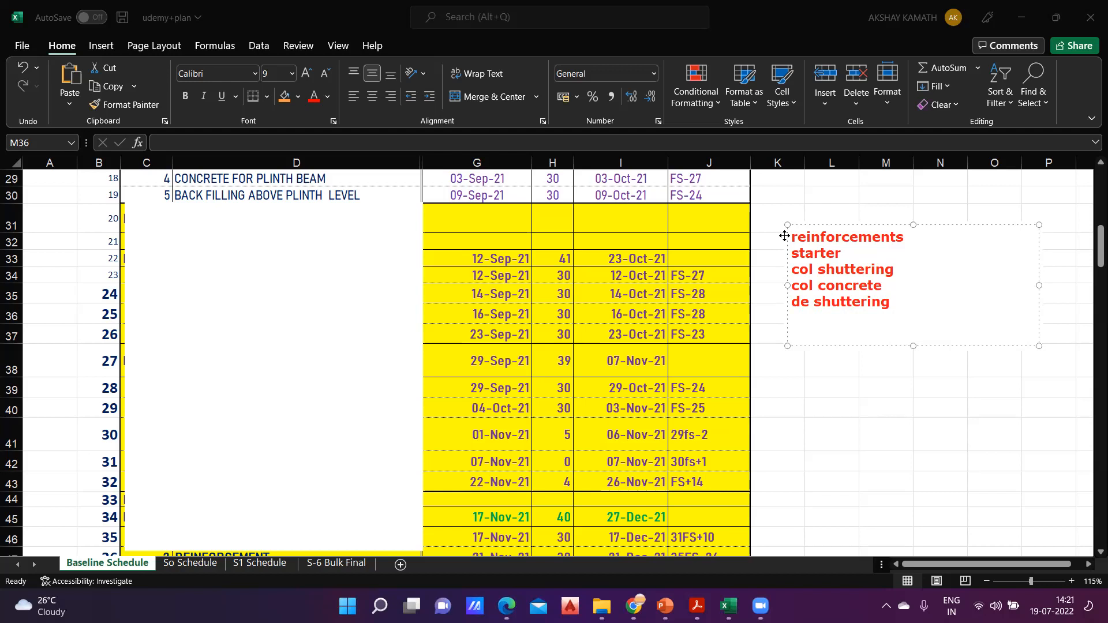
Write a second group of annotation lines, "form work", "reinforments", "concreting" and "des huttering", and finish the text box.
text(form work)
key(Return)
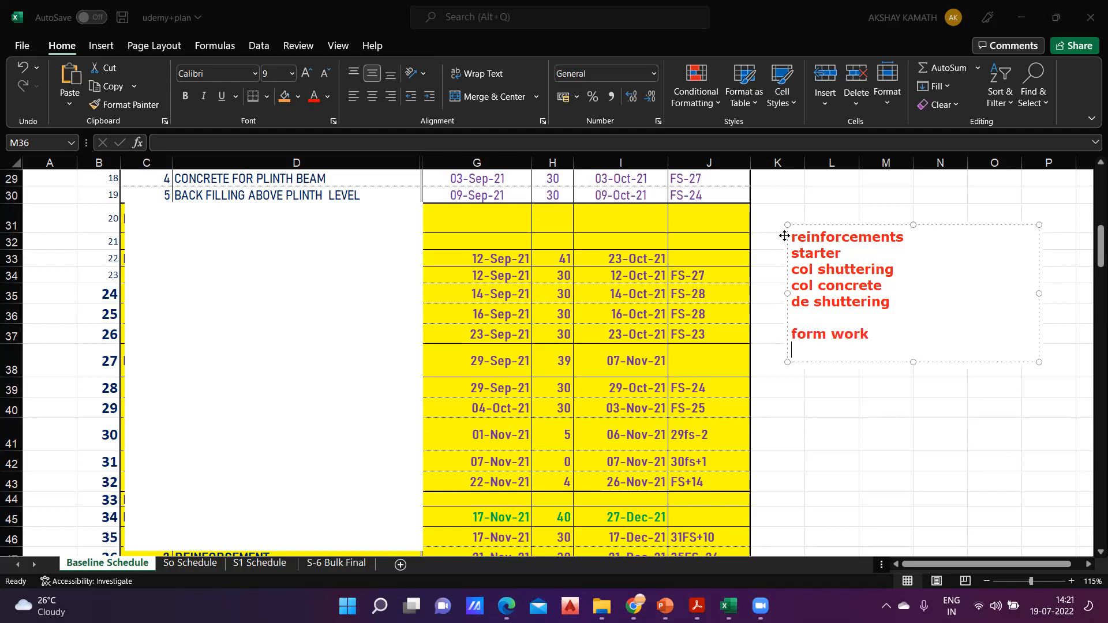
text(reinforments)
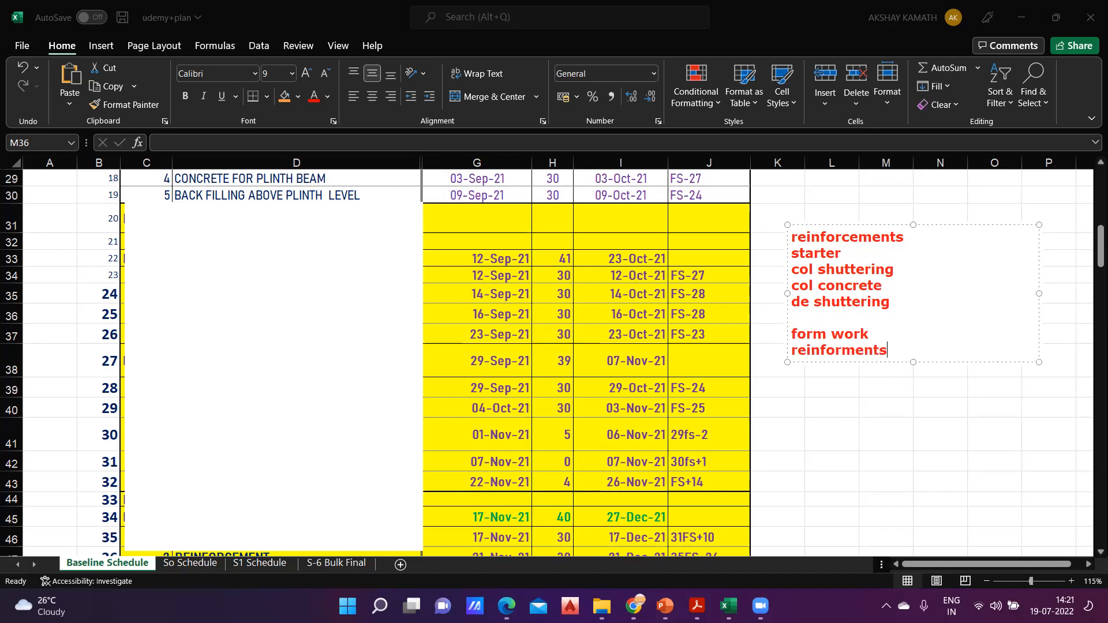
key(Return)
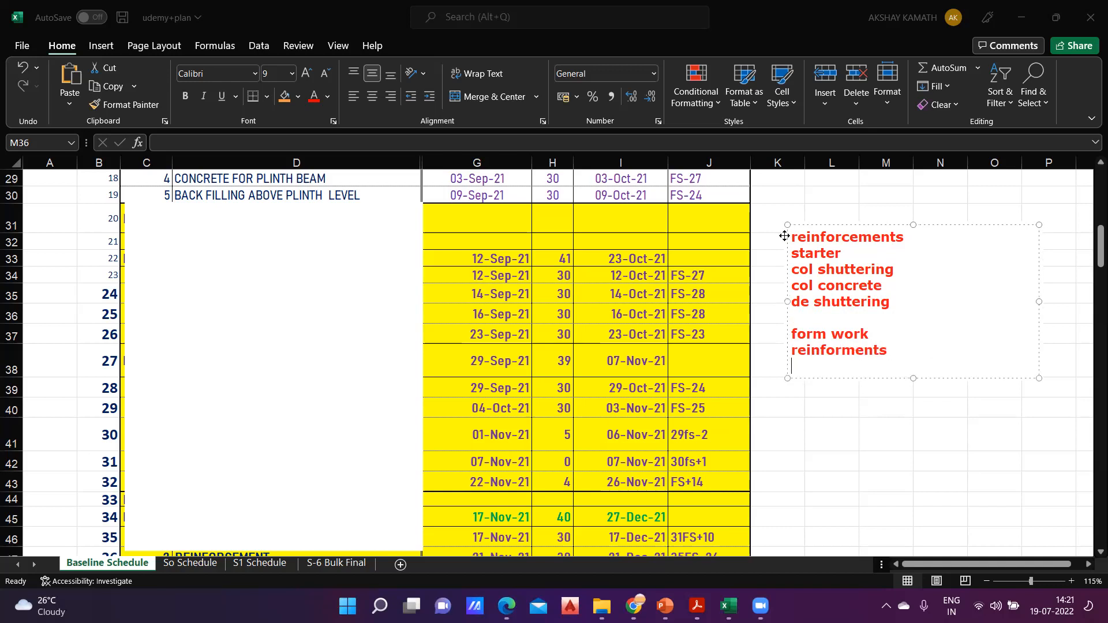
text(concreting)
key(Return)
text(des g)
key(BackSpace)
text(huttering)
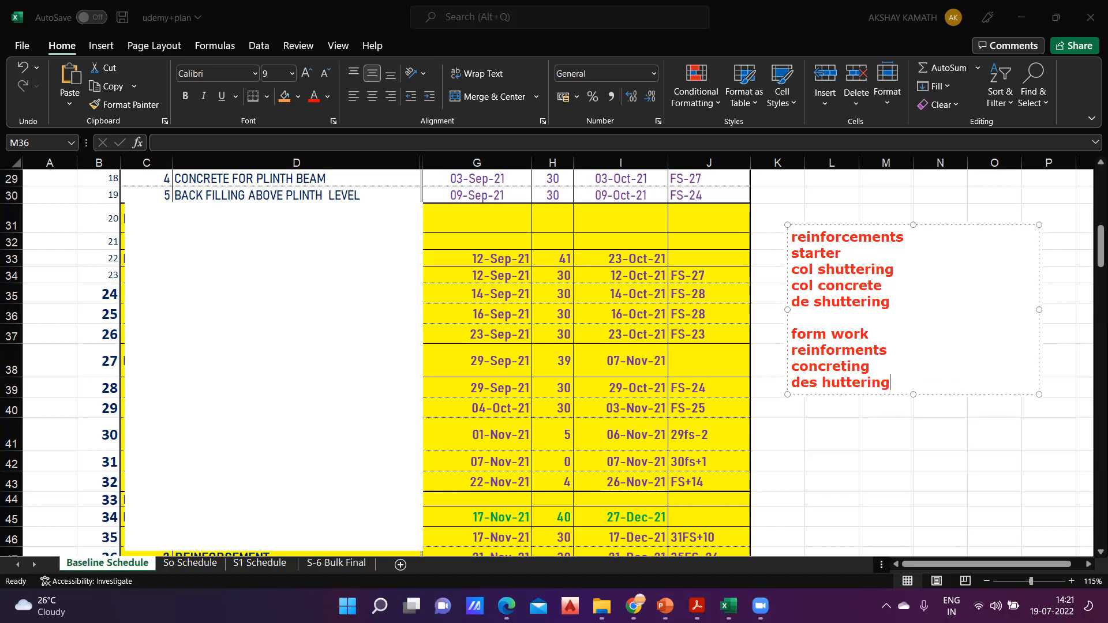
click(883, 441)
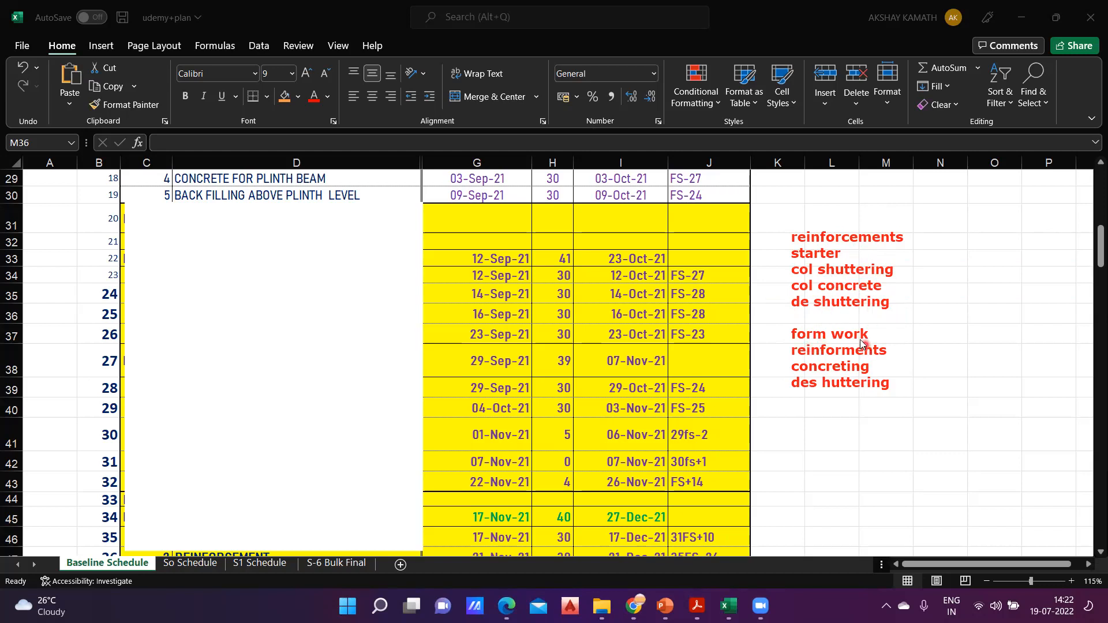
click(811, 318)
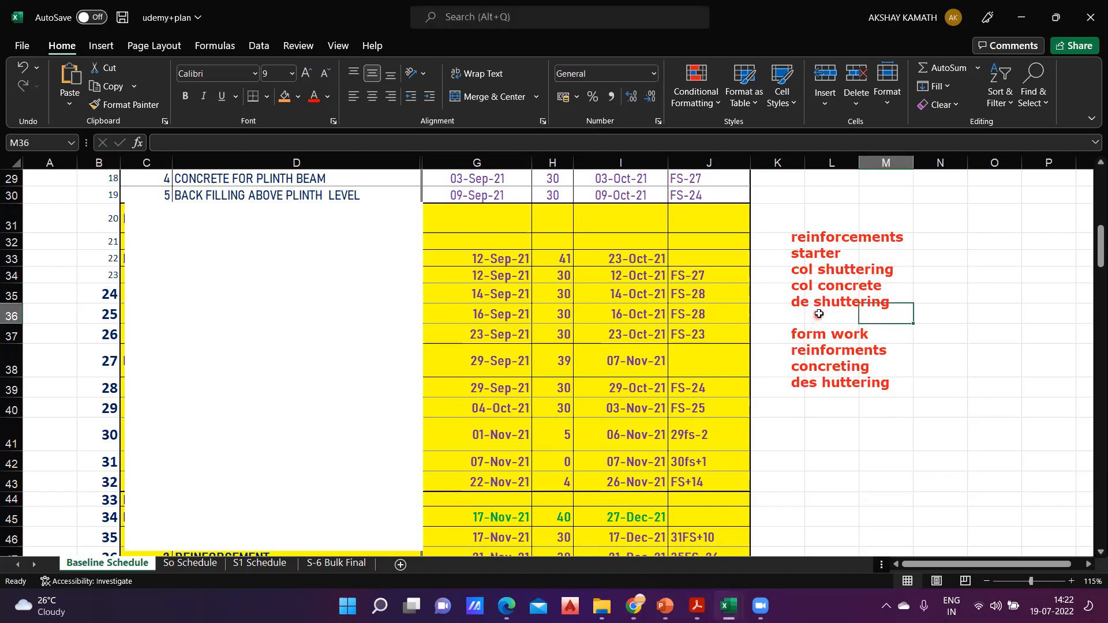
click(811, 318)
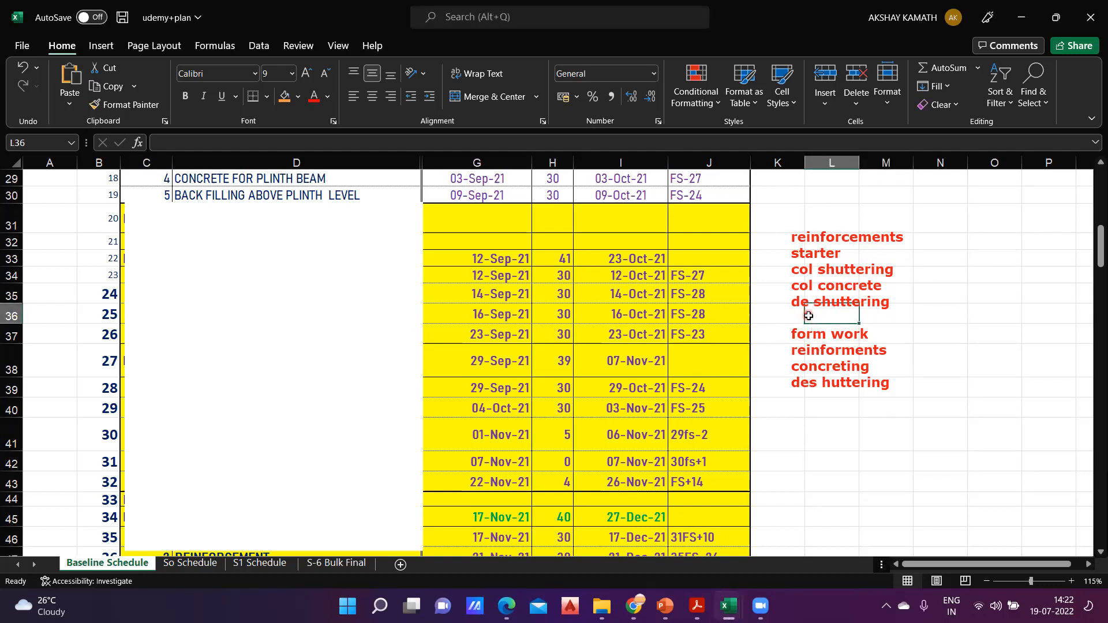
click(797, 317)
click(823, 315)
click(884, 319)
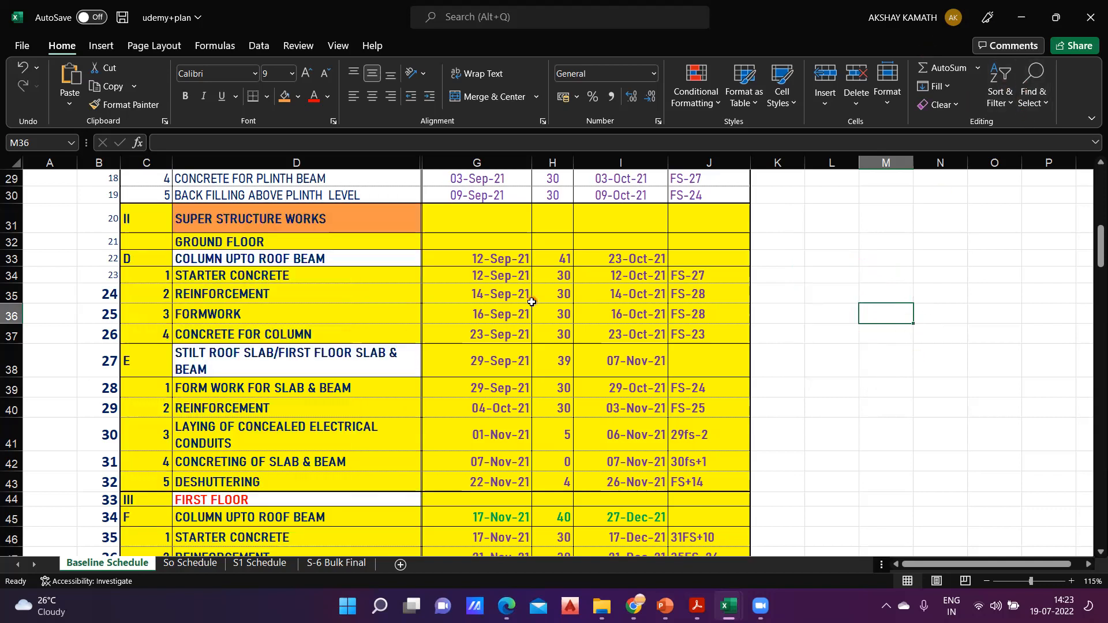
scroll(151, 318, up, 1)
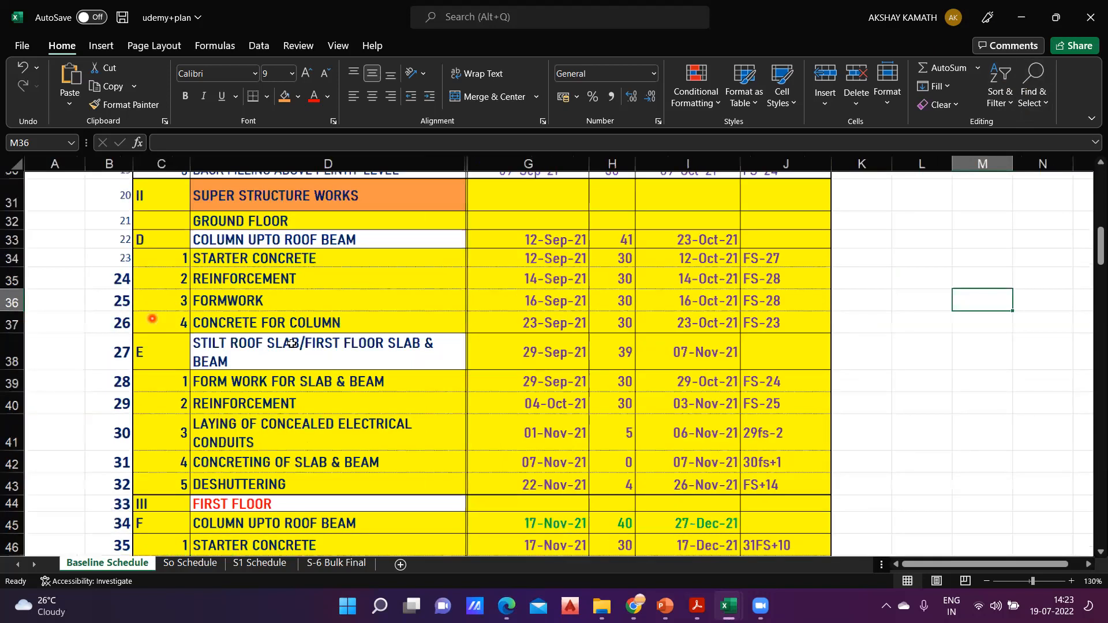
Extend the column activity heading of the ground floor in D33 to read "COLUMN UPTO ROOF BEAM BOTTOM".
scroll(241, 255, up, 1)
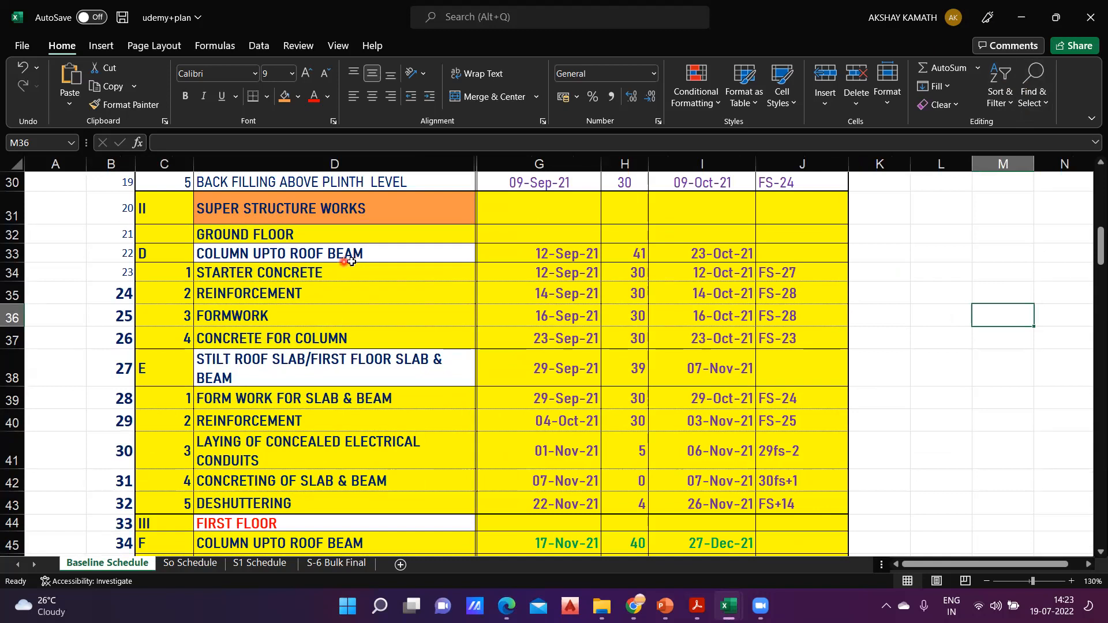
double_click(382, 255)
text(botton)
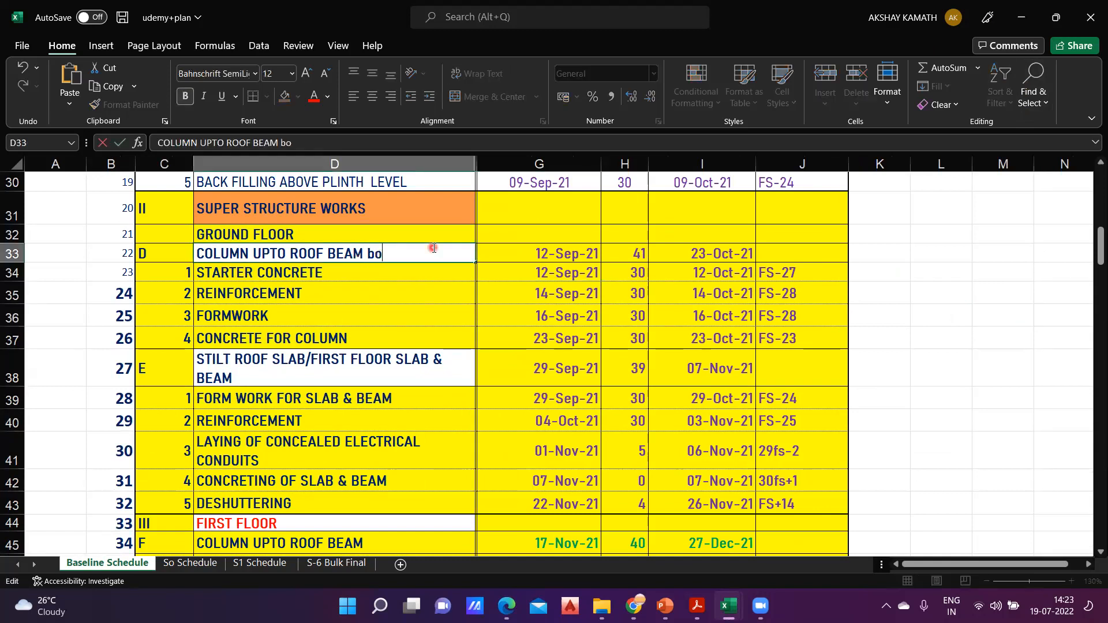
key(BackSpace)
key(BackSpace)
key(BackSpace)
key(BackSpace)
key(BackSpace)
key(BackSpace)
text(BOTTOM)
click(416, 340)
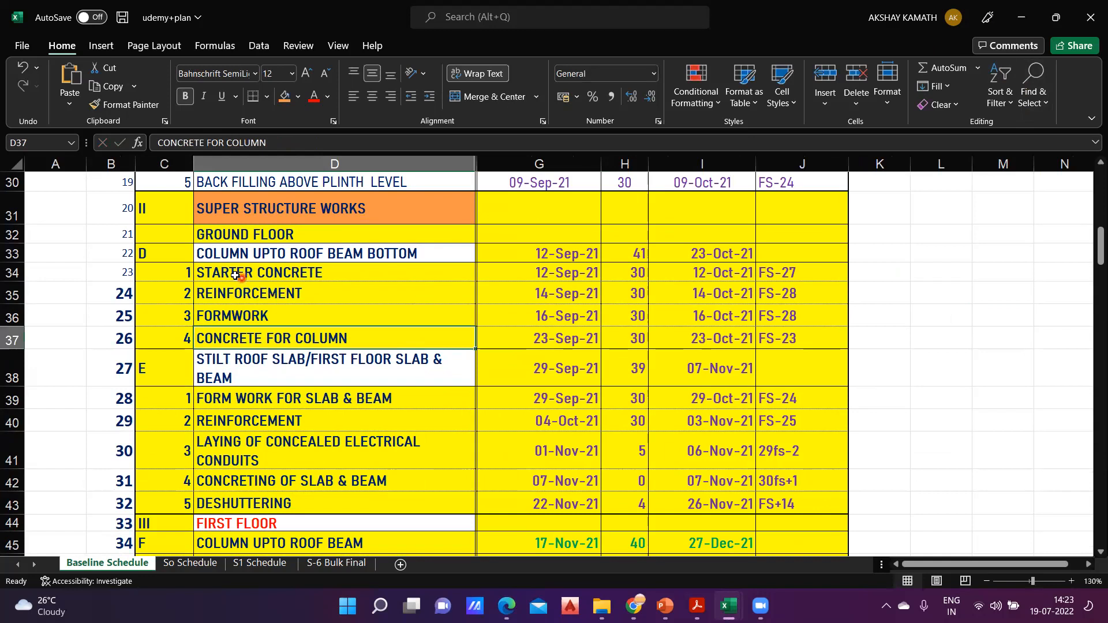
scroll(271, 314, up, 1)
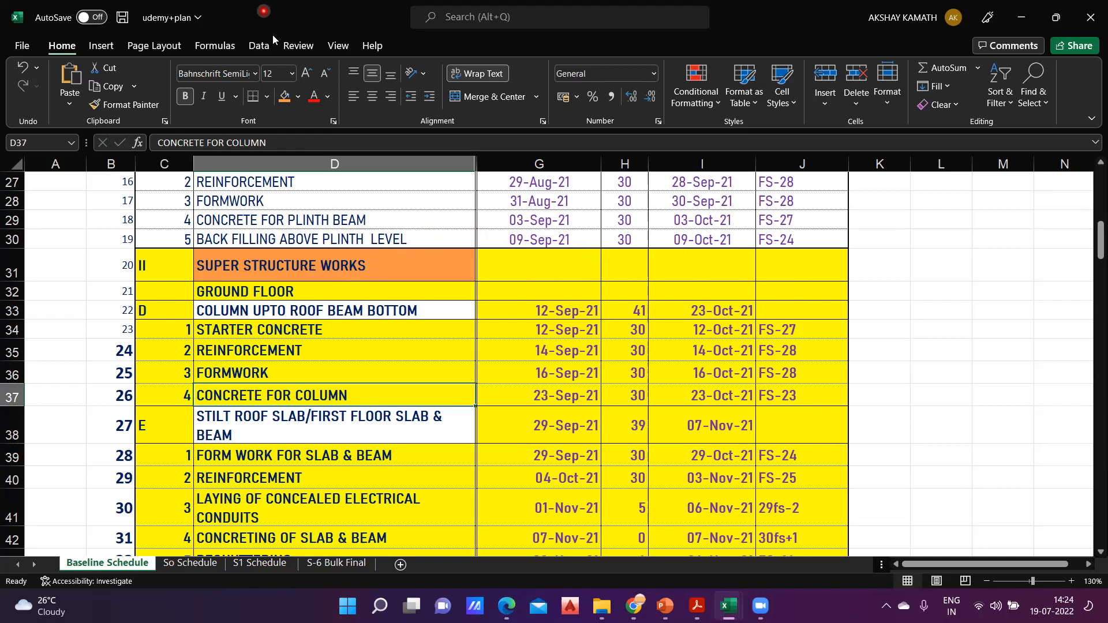
click(331, 44)
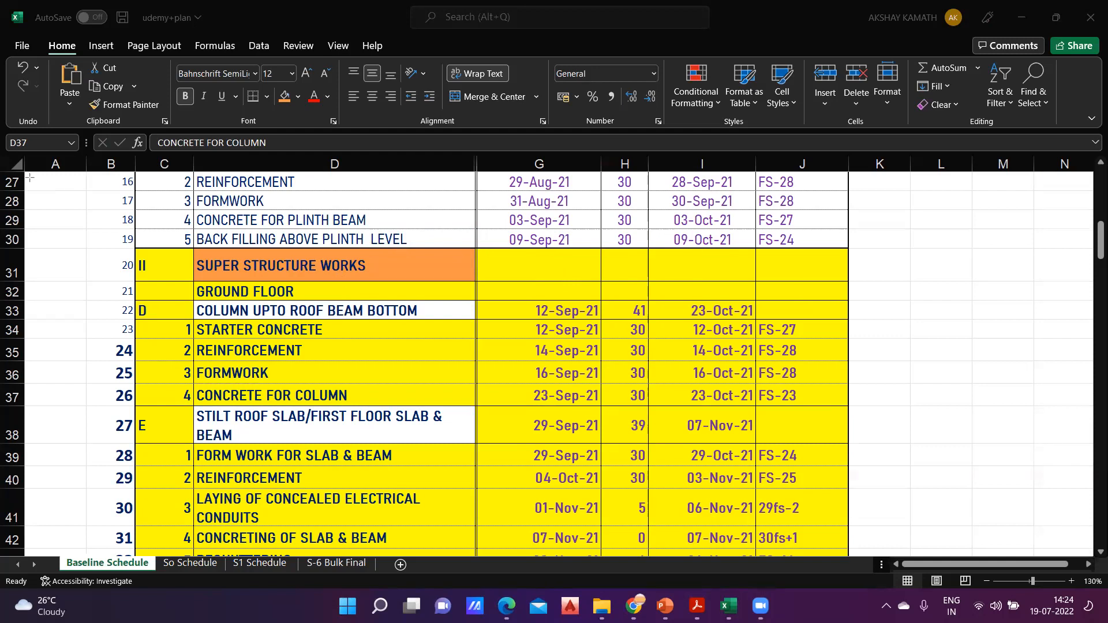
drag(482, 413, 523, 412)
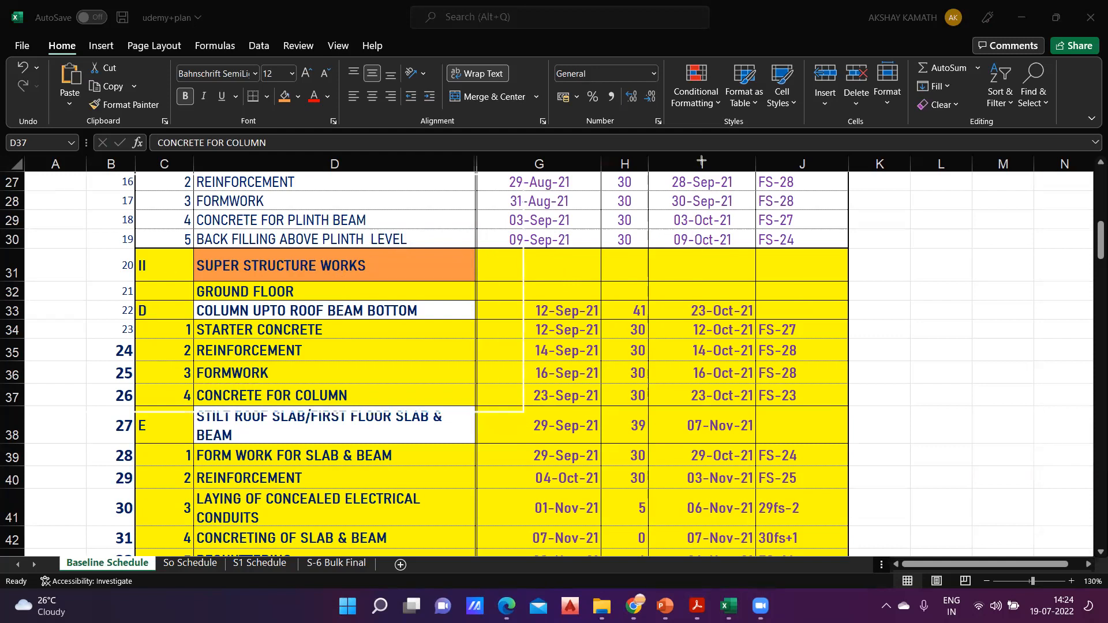
click(536, 85)
drag(19, 172, 646, 358)
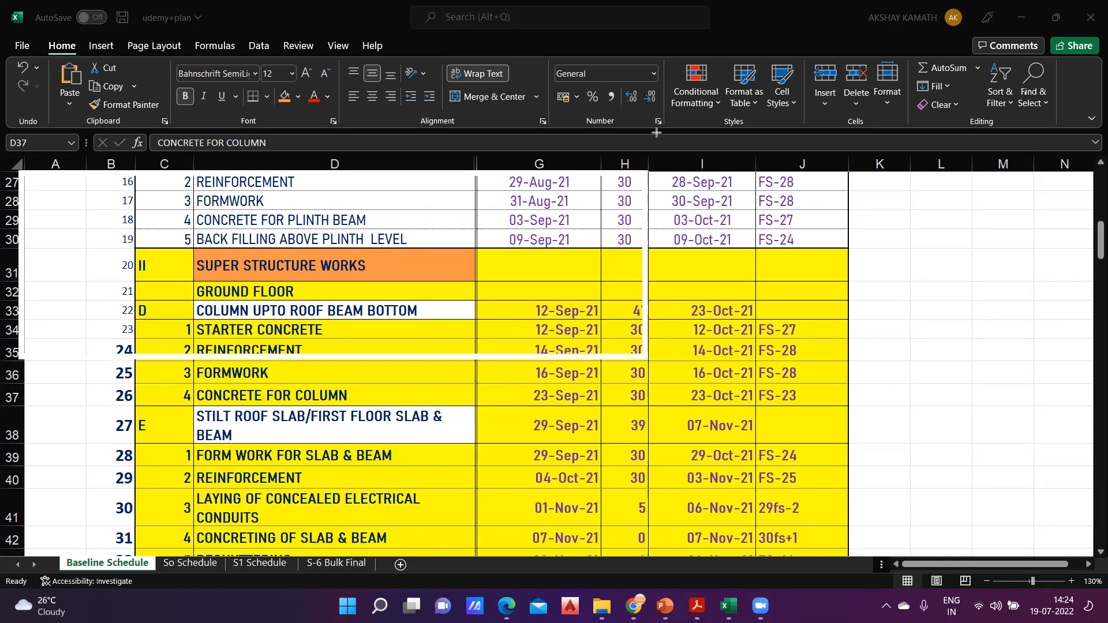
click(656, 133)
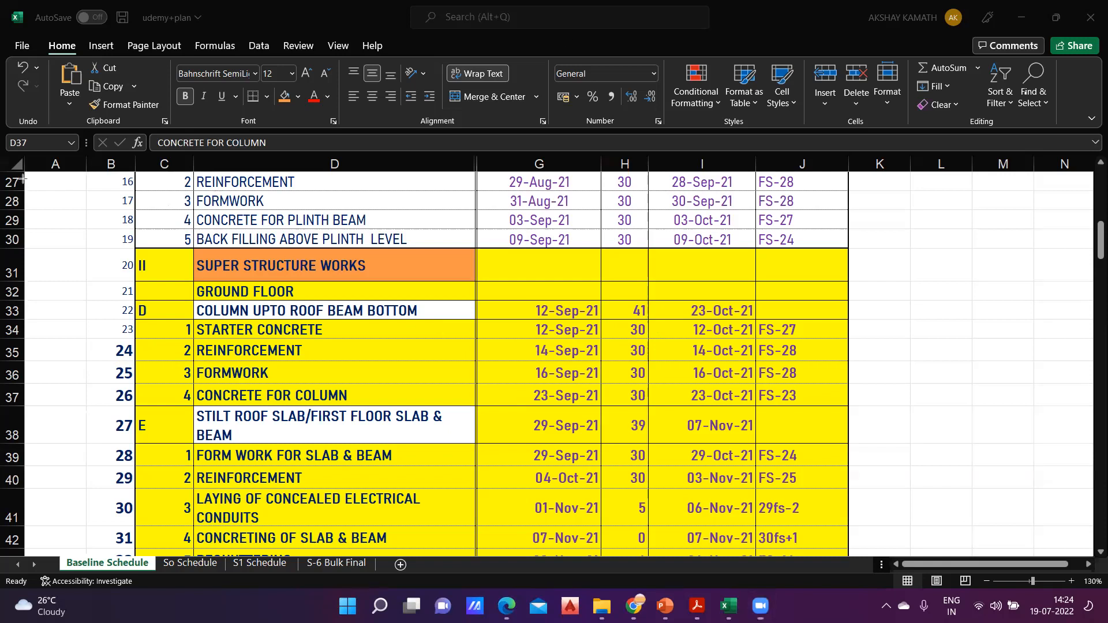
Cover the visible sheet grid with a red filled rectangle and draw a yellow frame with four vertical dividers on it.
mouse_move(23, 171)
mouse_down()
mouse_move(720, 448)
mouse_move(1038, 506)
mouse_move(1091, 556)
mouse_up()
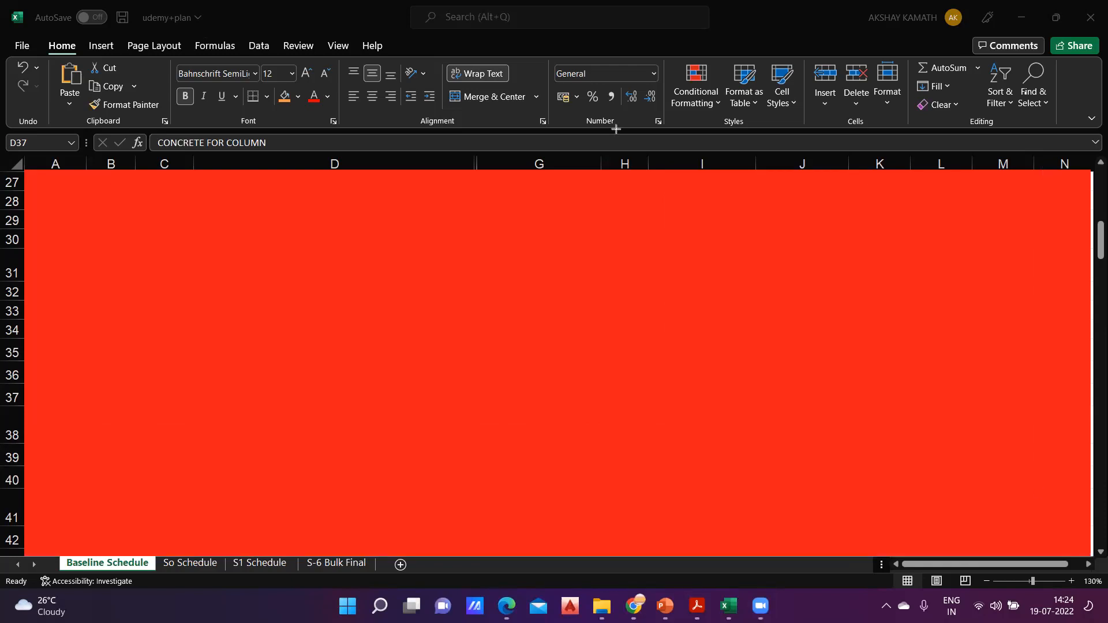
mouse_move(43, 213)
mouse_down()
mouse_move(347, 199)
mouse_move(1022, 214)
mouse_move(1026, 541)
mouse_move(213, 529)
mouse_move(36, 543)
mouse_move(44, 211)
mouse_up()
mouse_move(202, 217)
mouse_down()
mouse_move(188, 509)
mouse_move(199, 539)
mouse_up()
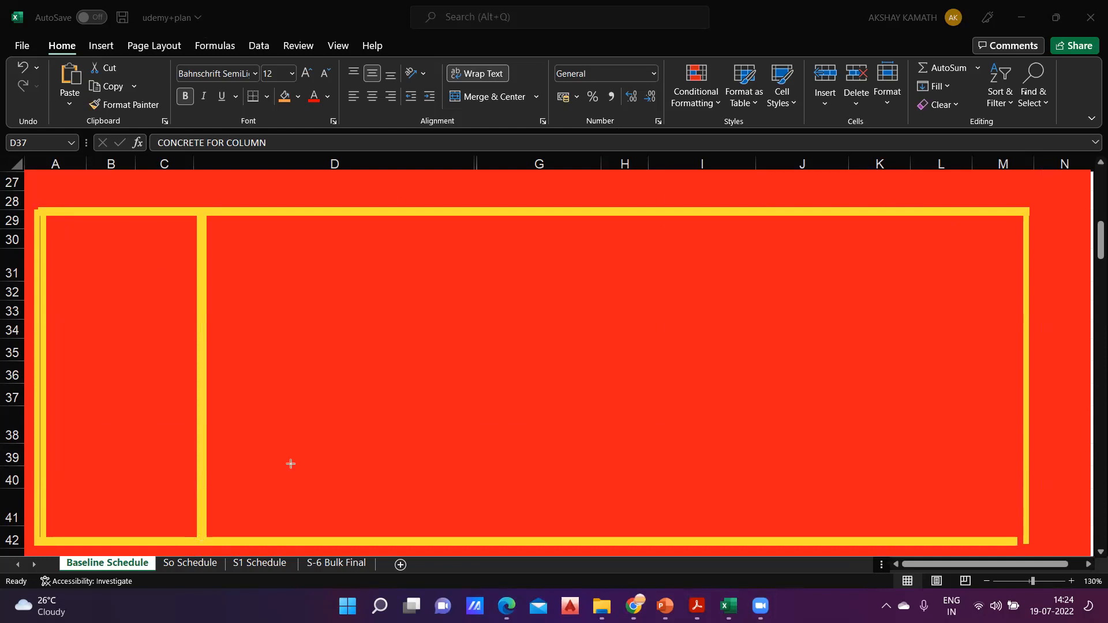
mouse_move(418, 214)
mouse_down()
mouse_move(408, 405)
mouse_move(419, 537)
mouse_up()
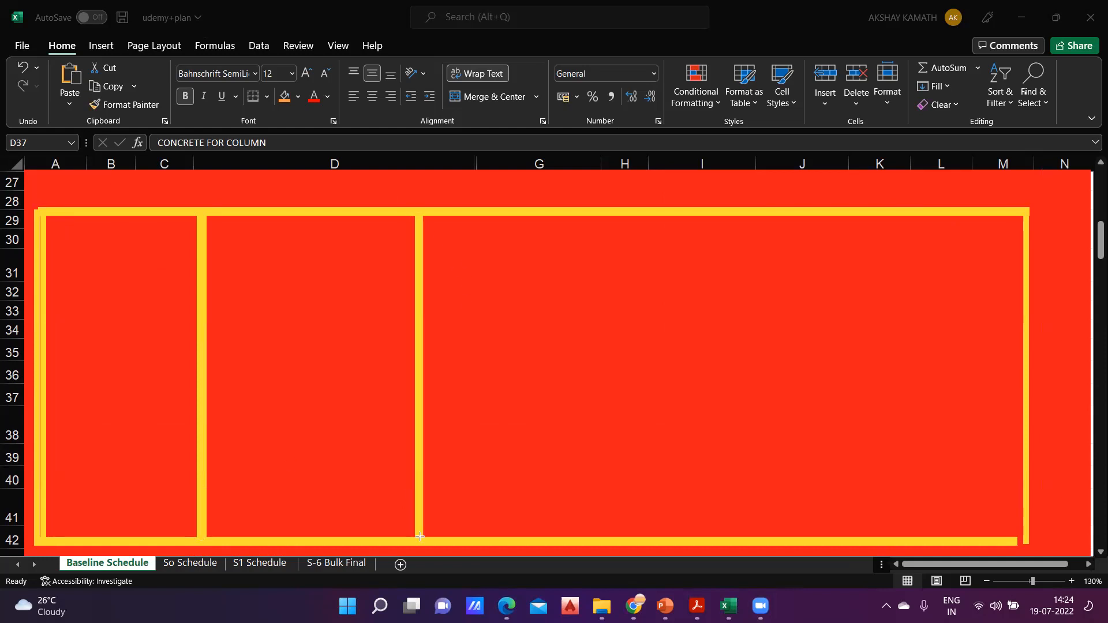
drag(606, 212, 608, 541)
drag(804, 211, 802, 540)
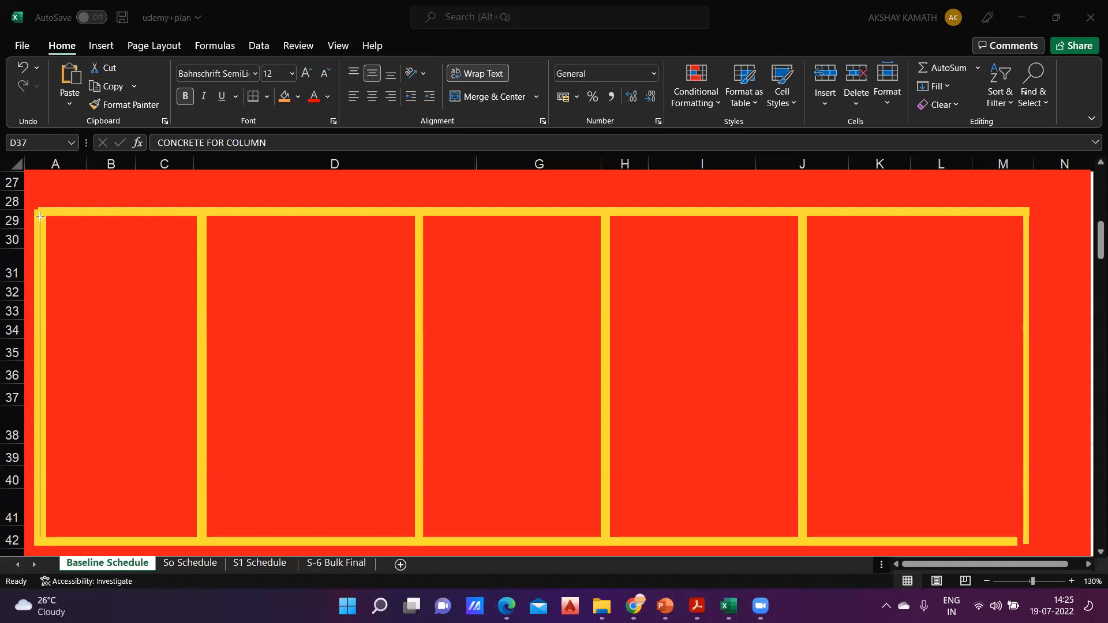
Mark six columns with white filled rectangles at the beam junctions along the frame's upper edge.
drag(36, 208, 71, 229)
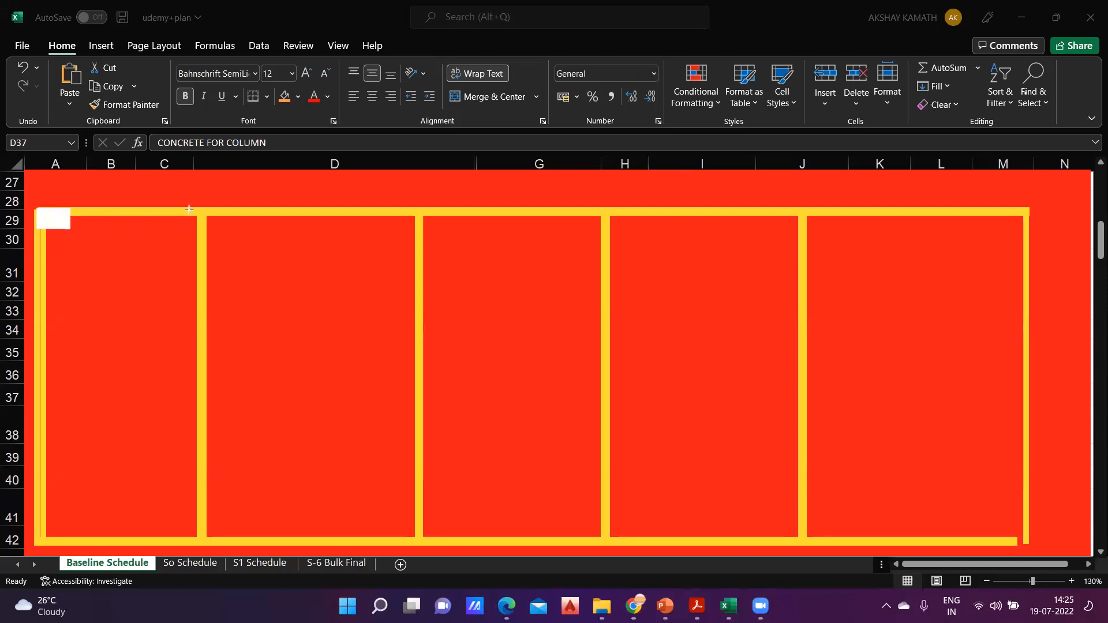
drag(185, 207, 220, 227)
drag(393, 207, 442, 231)
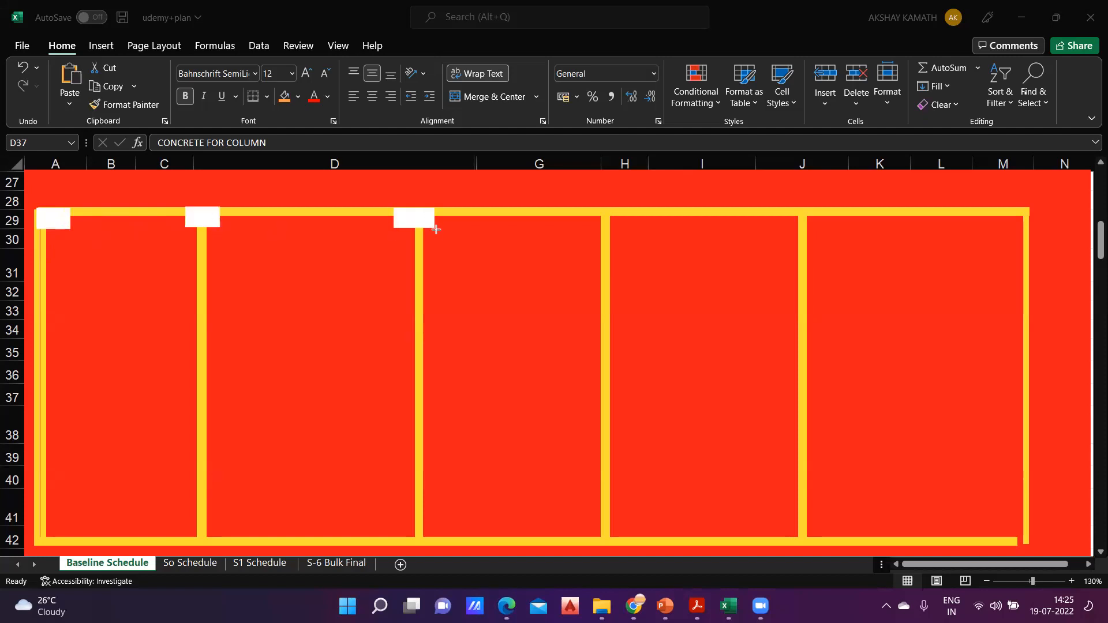
drag(584, 206, 628, 235)
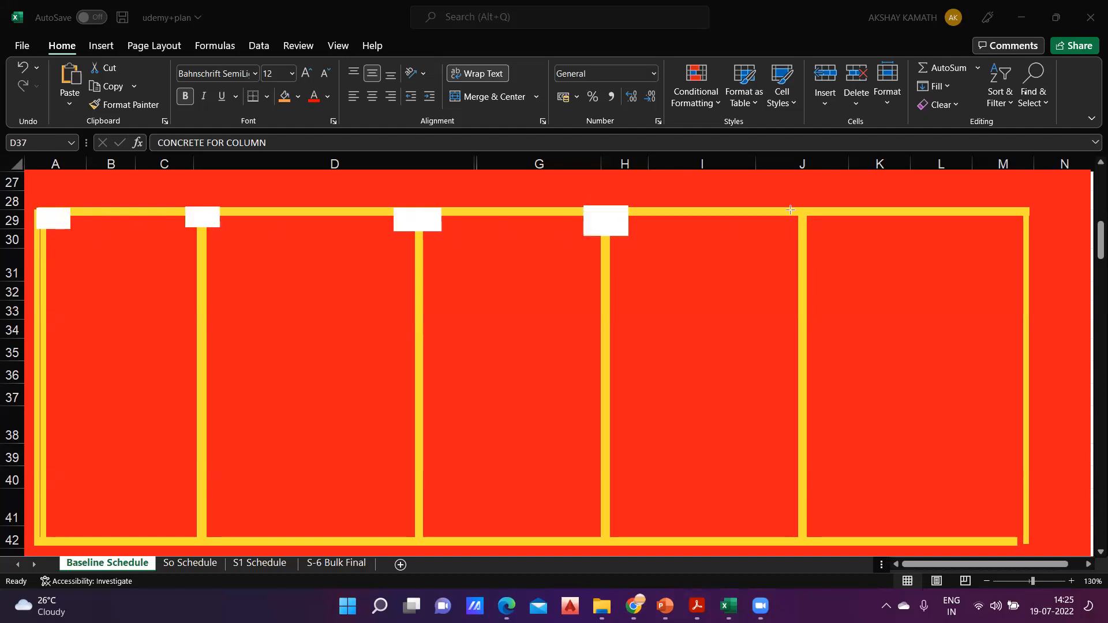
drag(778, 209, 828, 235)
drag(989, 205, 1034, 232)
Mark six columns with white filled rectangles along the frame's lower edge and return to the schedule sheet.
drag(989, 513, 1029, 545)
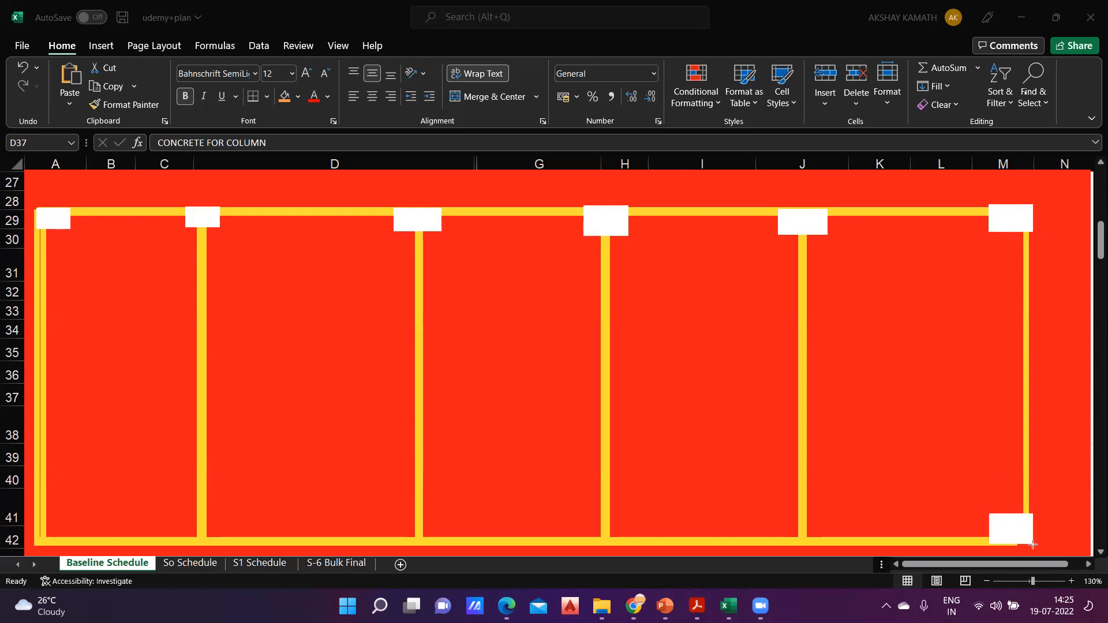
drag(766, 519, 824, 546)
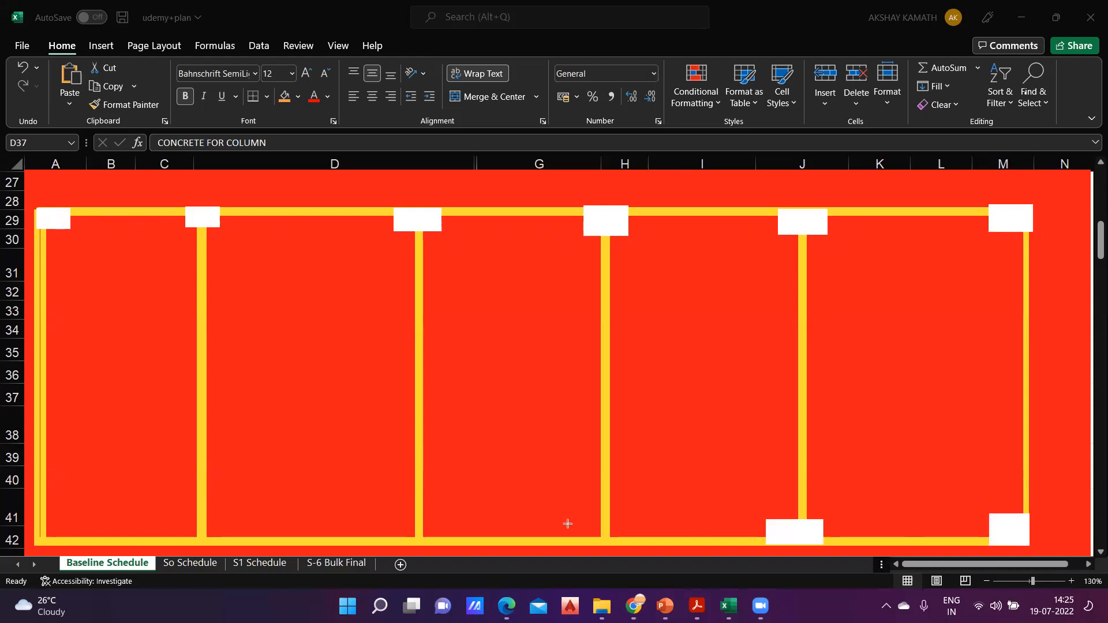
drag(570, 520, 632, 544)
drag(401, 518, 454, 545)
mouse_move(167, 510)
mouse_down()
mouse_move(224, 531)
mouse_move(229, 546)
mouse_up()
drag(35, 518, 64, 544)
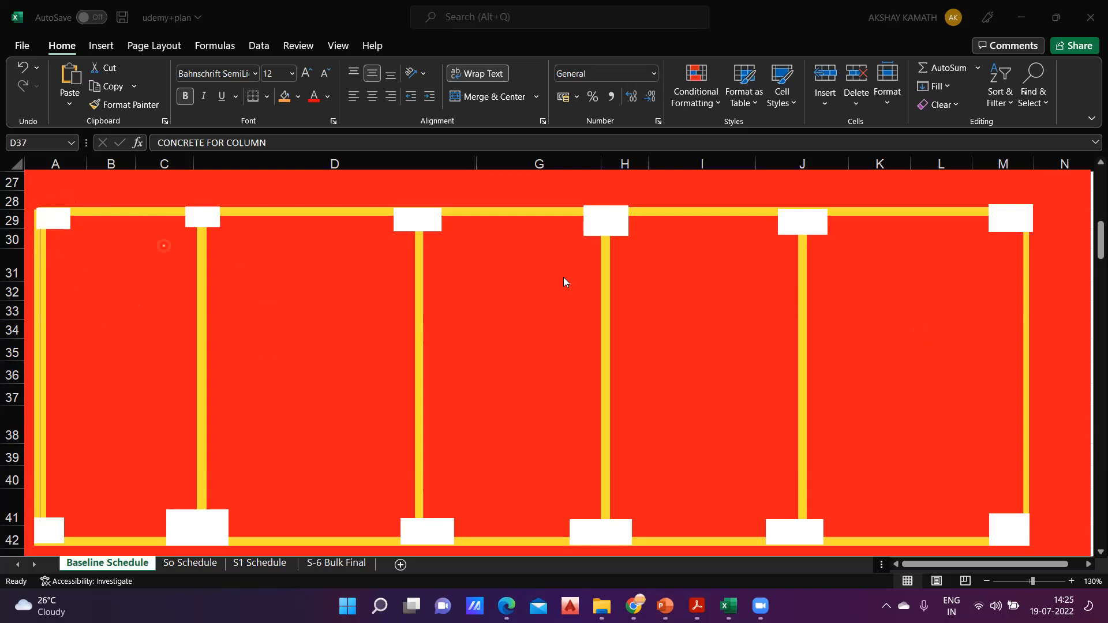
click(918, 408)
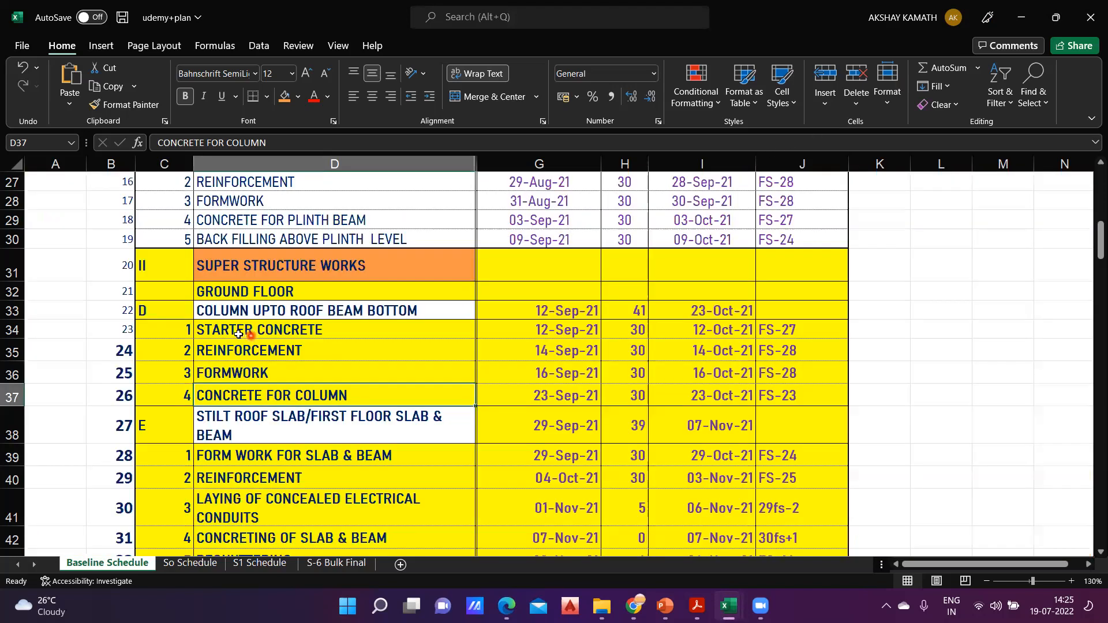
Compare the start dates and formulas of the starter concrete and the back filling above plinth level.
click(343, 334)
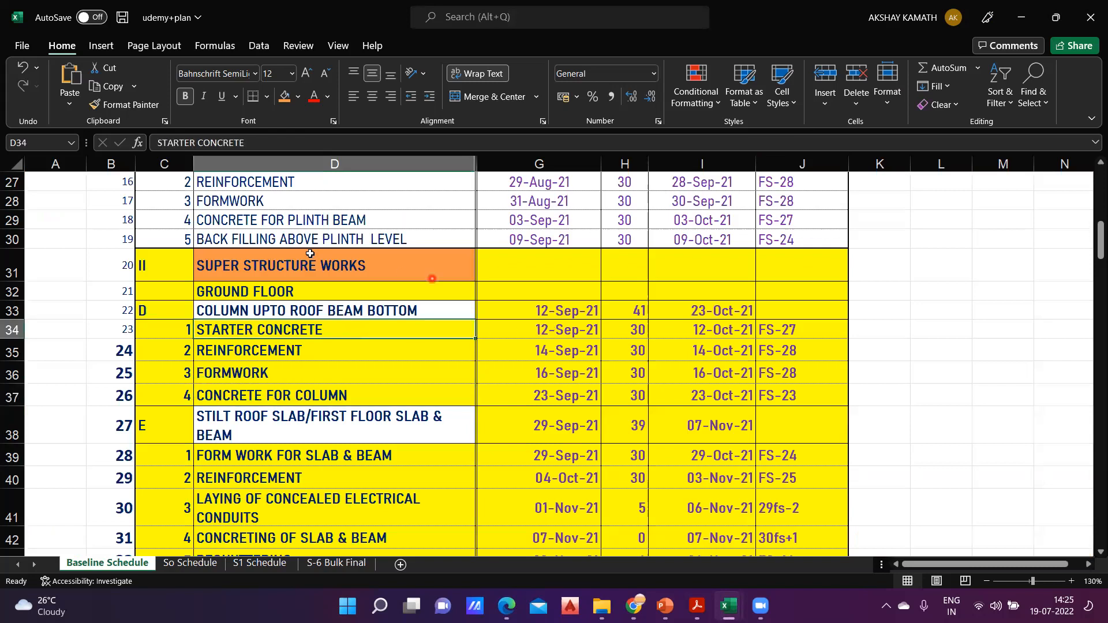
click(552, 243)
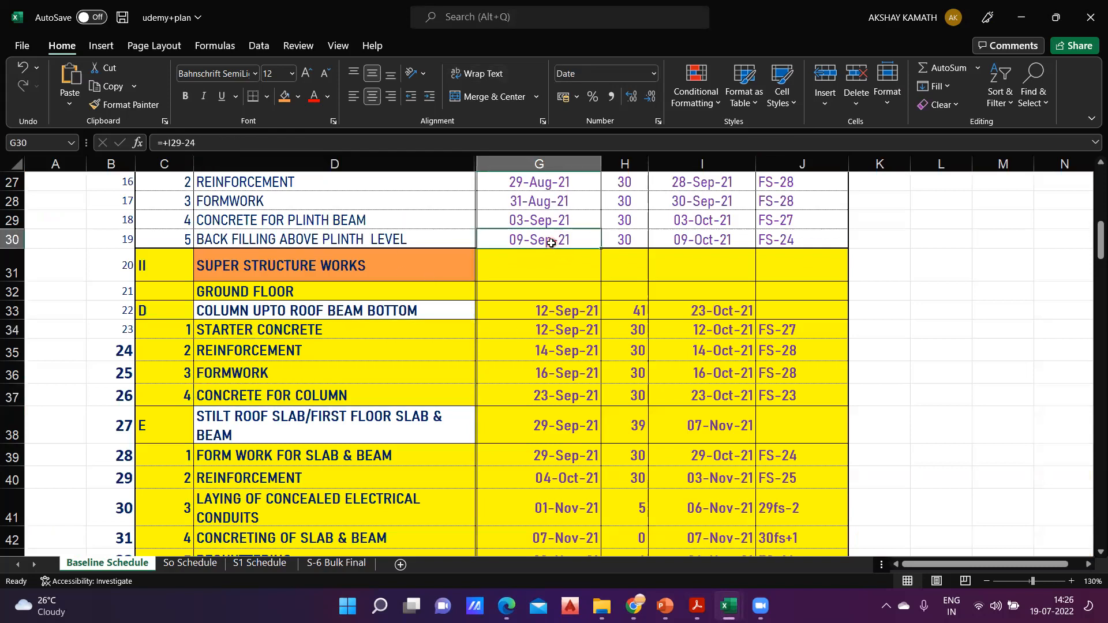
click(570, 328)
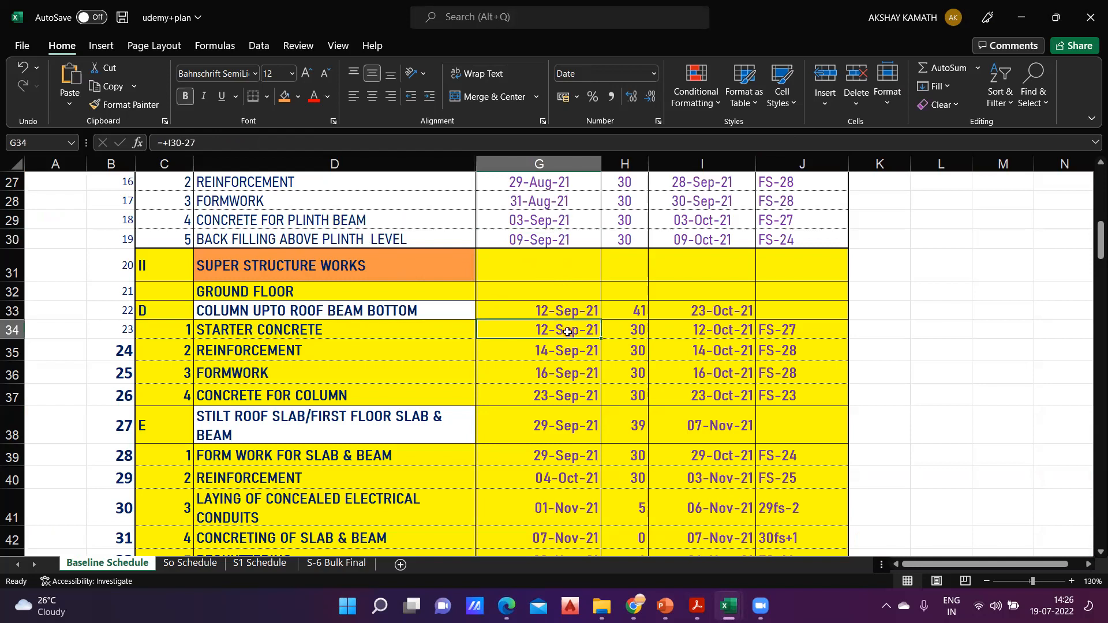
click(529, 243)
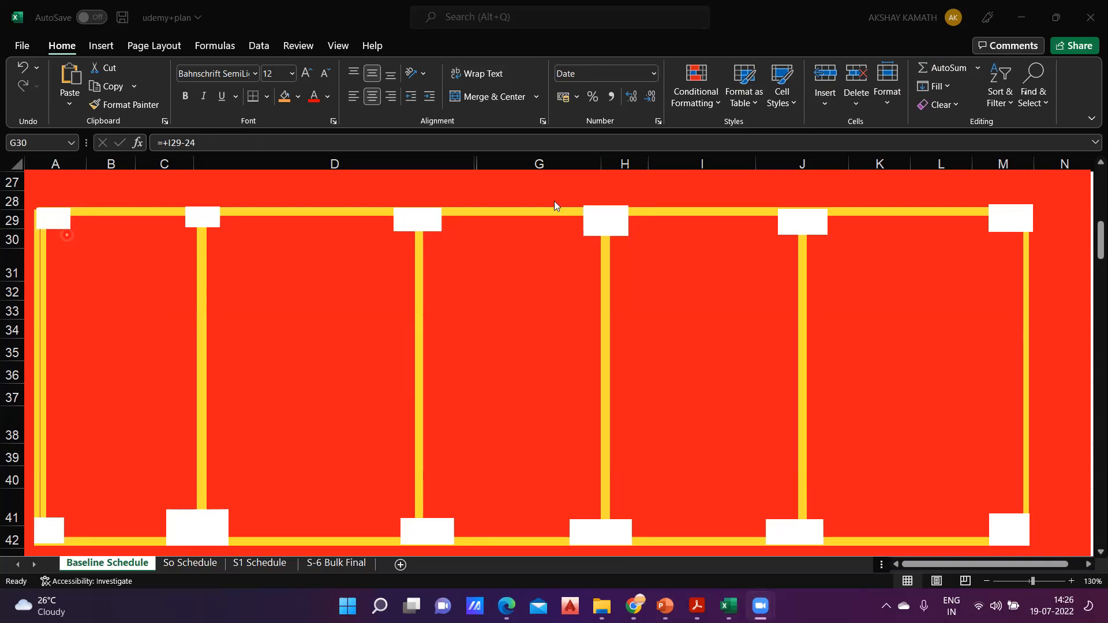
Remove the column layout sketch from over the schedule.
click(965, 105)
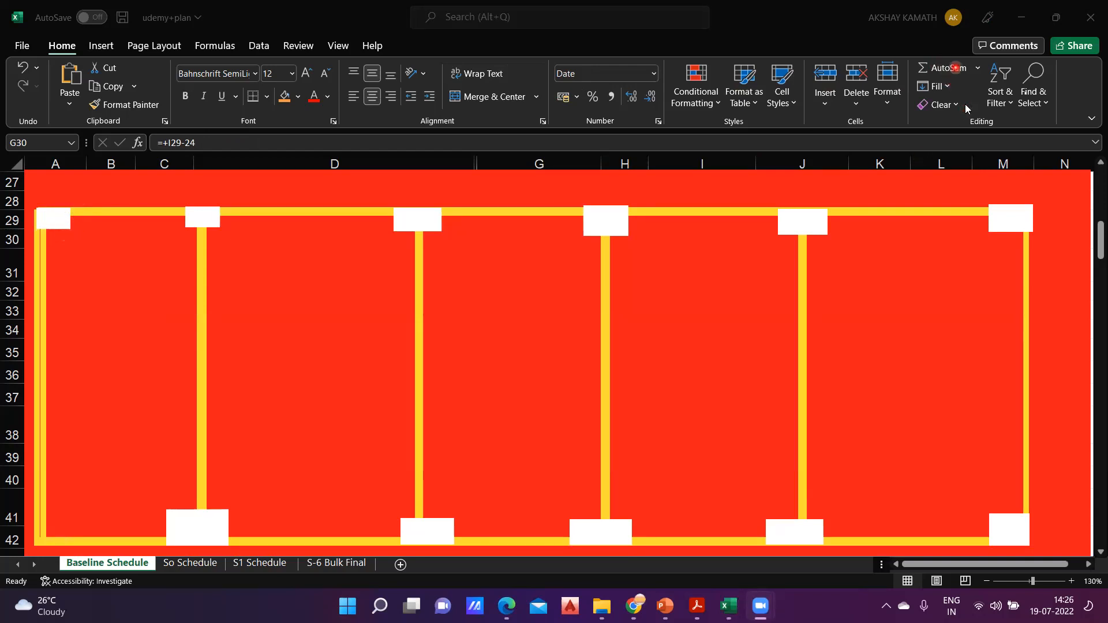
click(965, 105)
click(981, 105)
click(981, 105)
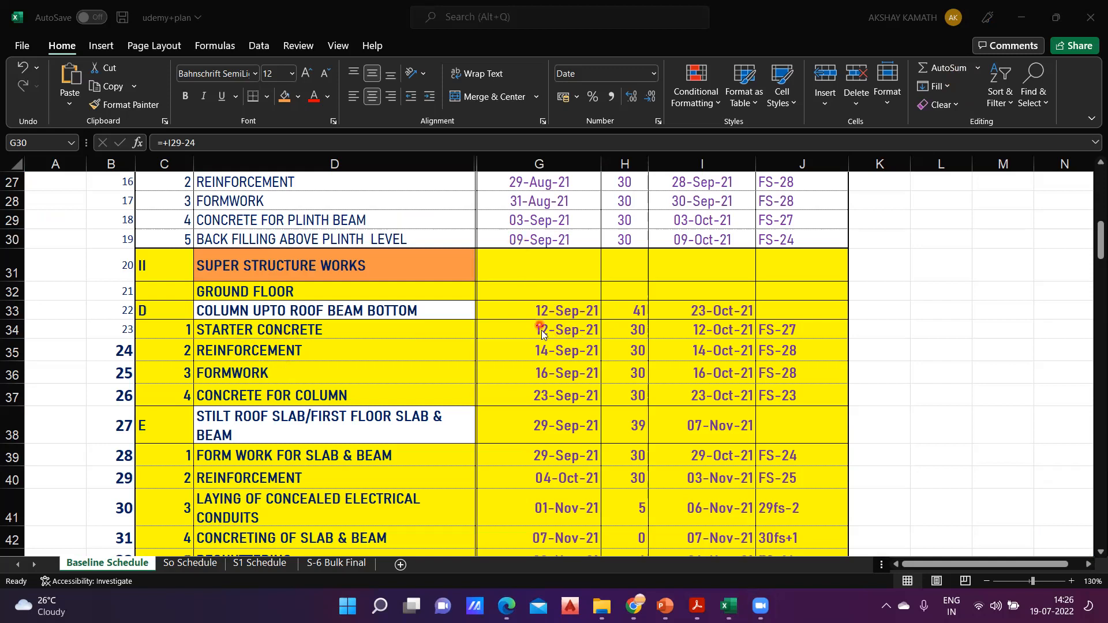
Examine the dates, durations and formulas of the starter concrete, reinforcement and formwork rows under the ground floor columns.
click(643, 335)
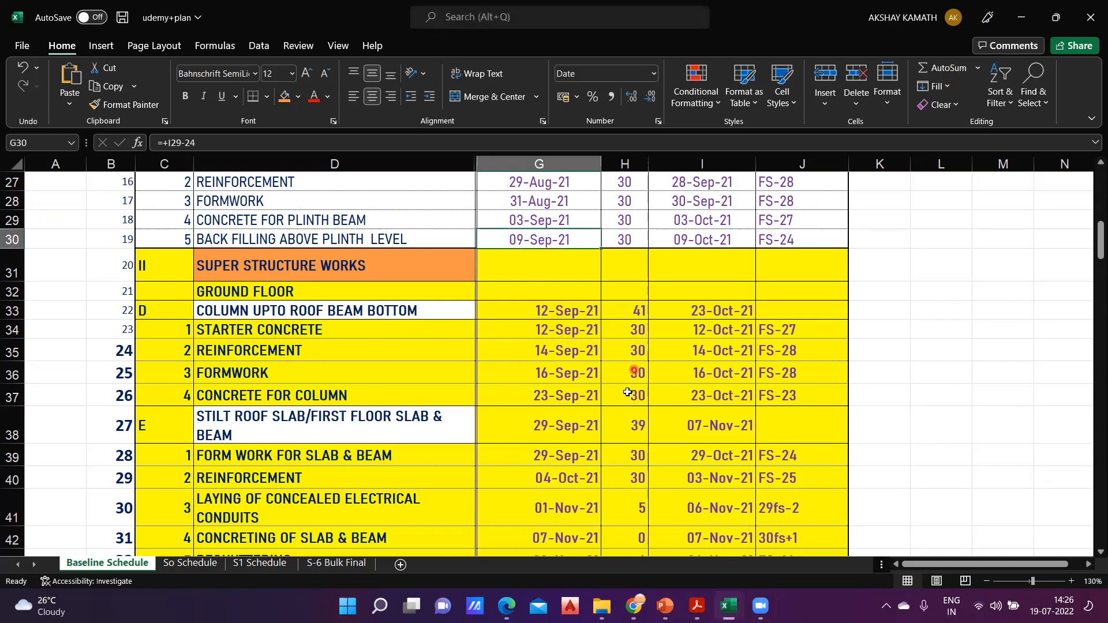
click(721, 336)
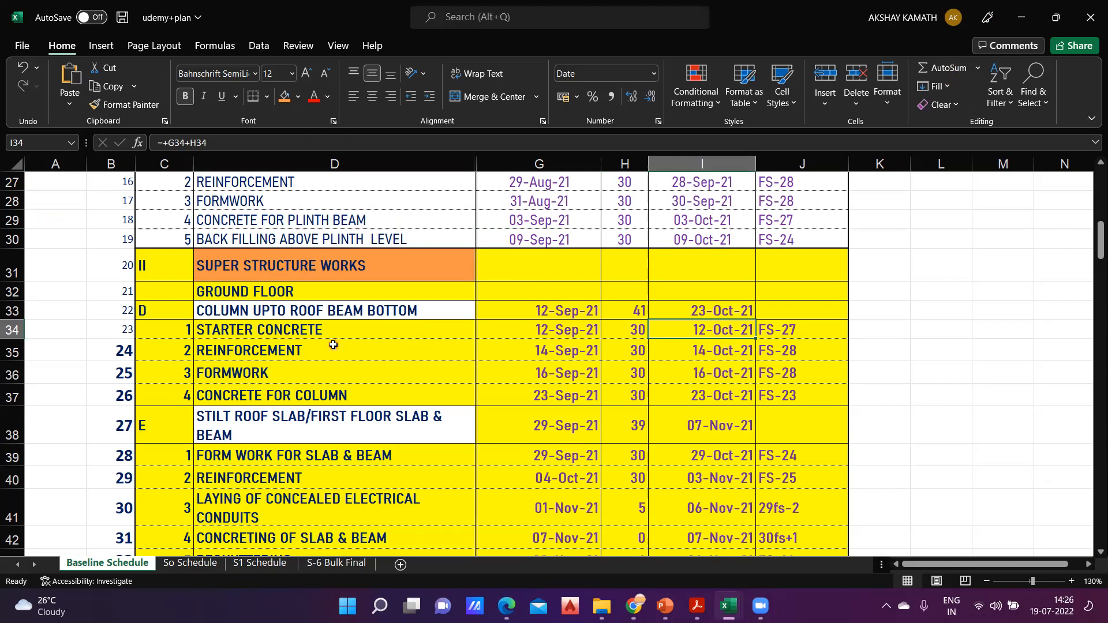
click(554, 351)
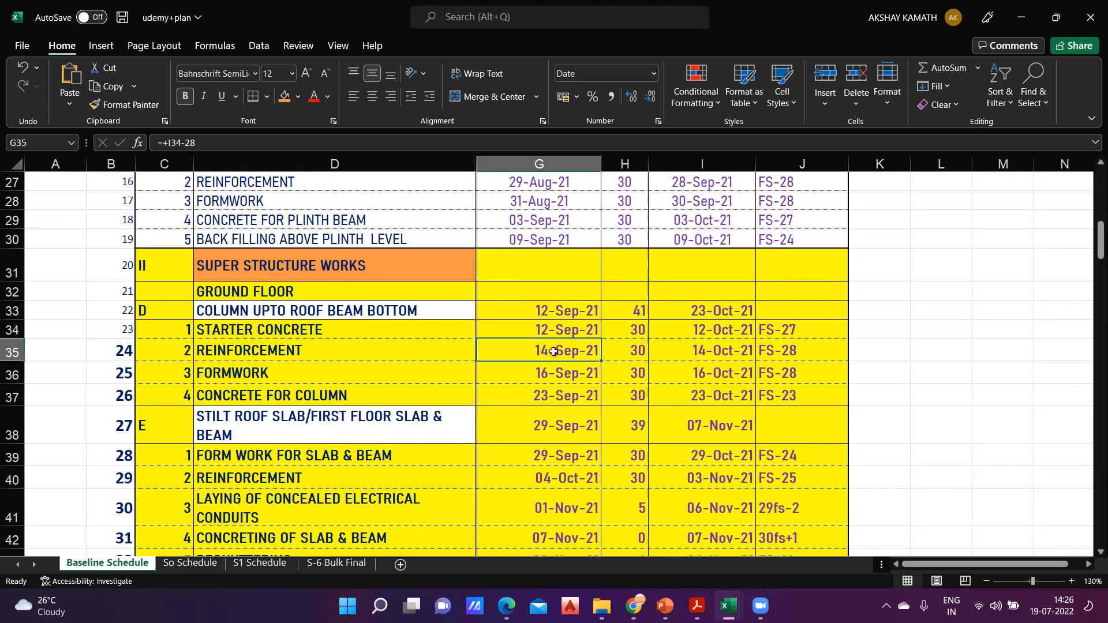
click(638, 353)
click(744, 351)
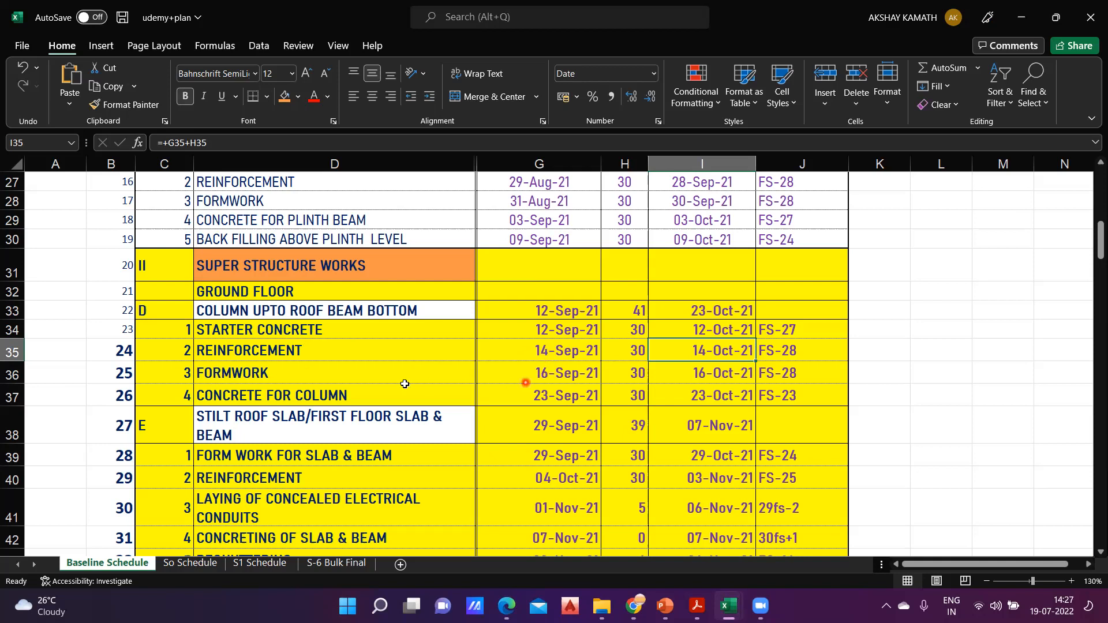
click(560, 376)
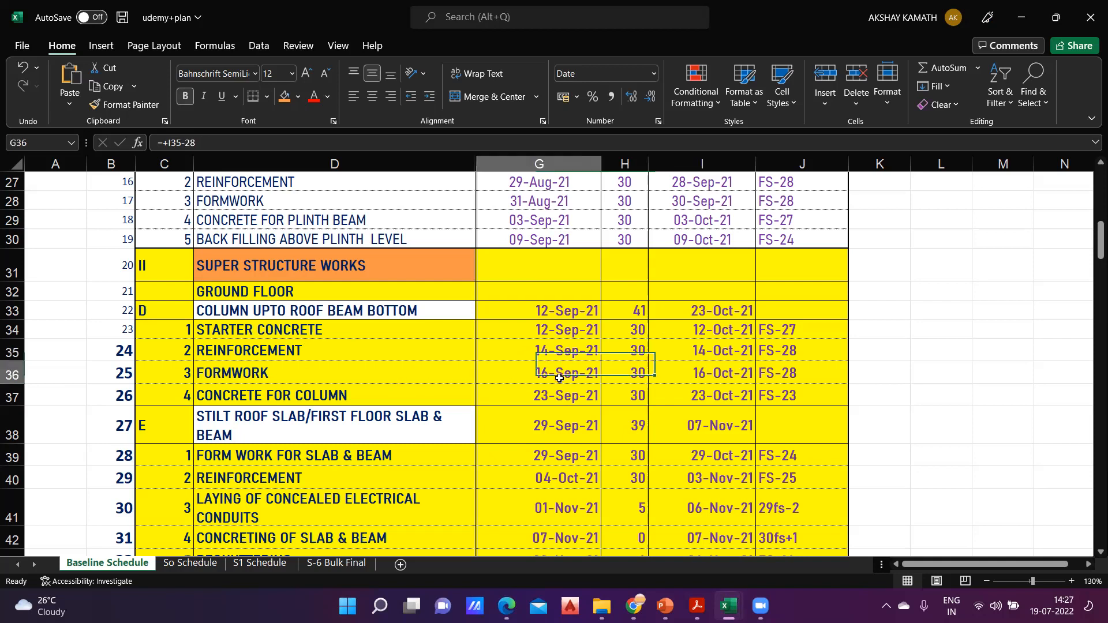
click(639, 375)
click(738, 378)
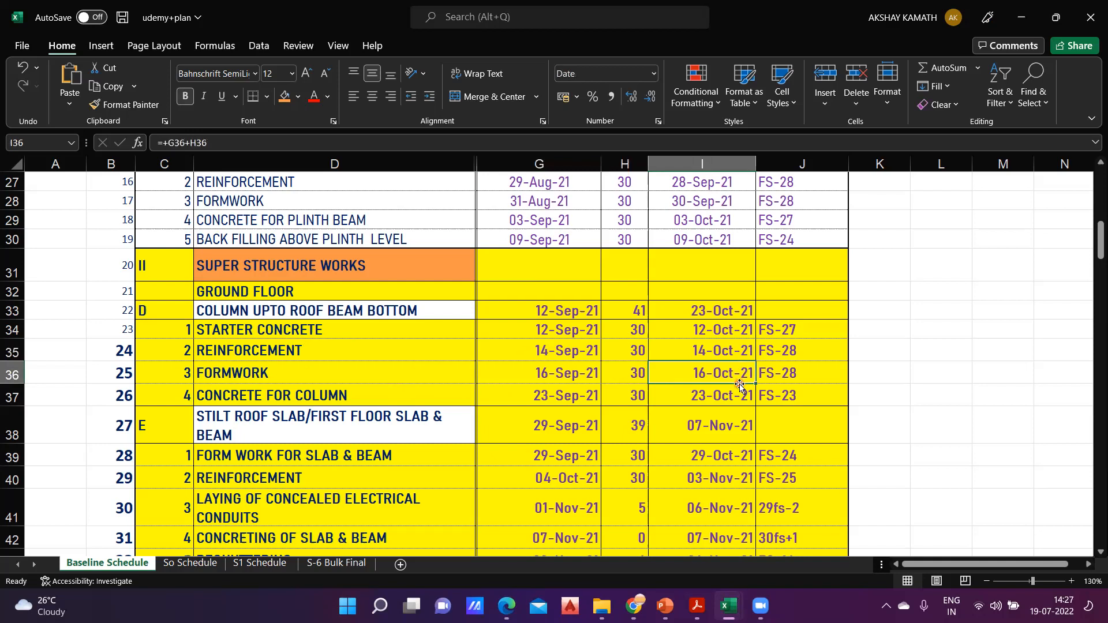
Change the start date formula of Concrete for Column in G37 to =+I36-26.
click(554, 396)
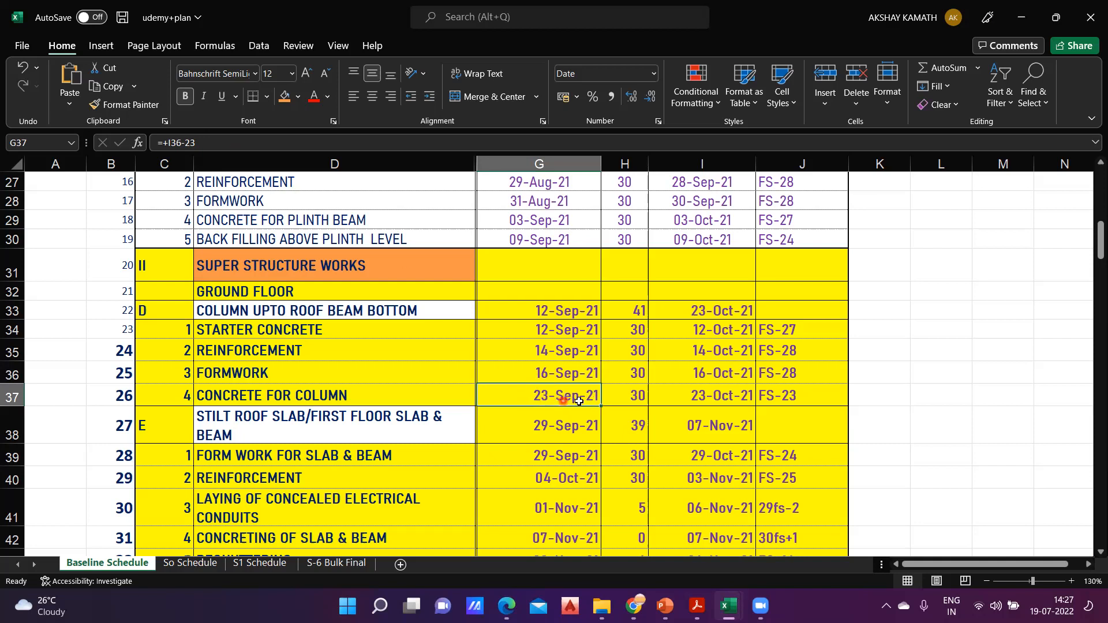
click(247, 144)
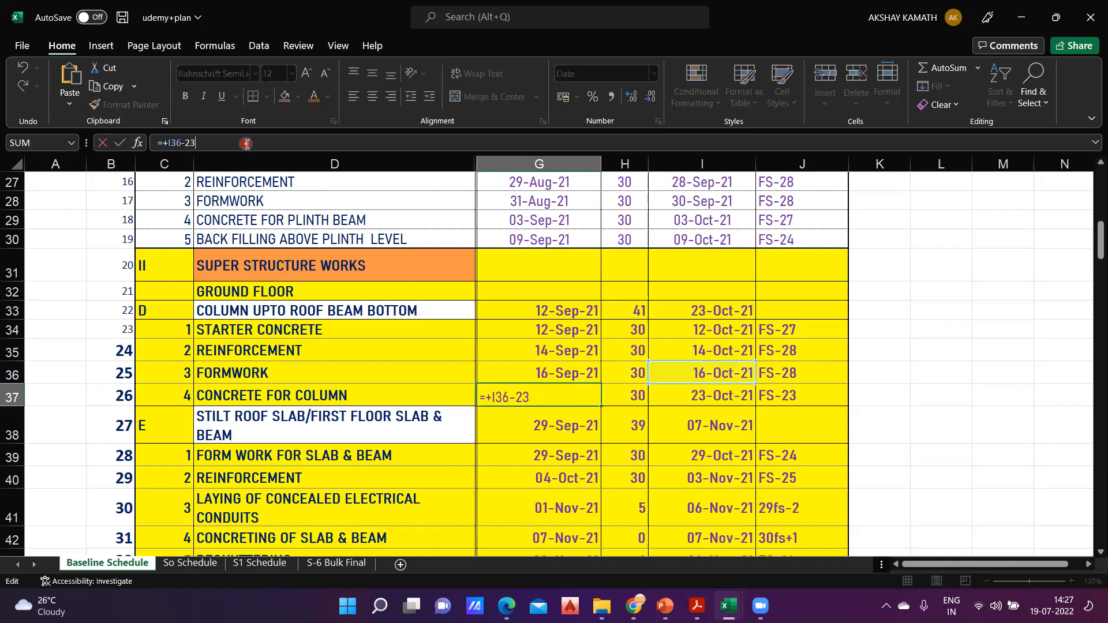
key(BackSpace)
text(6)
key(Return)
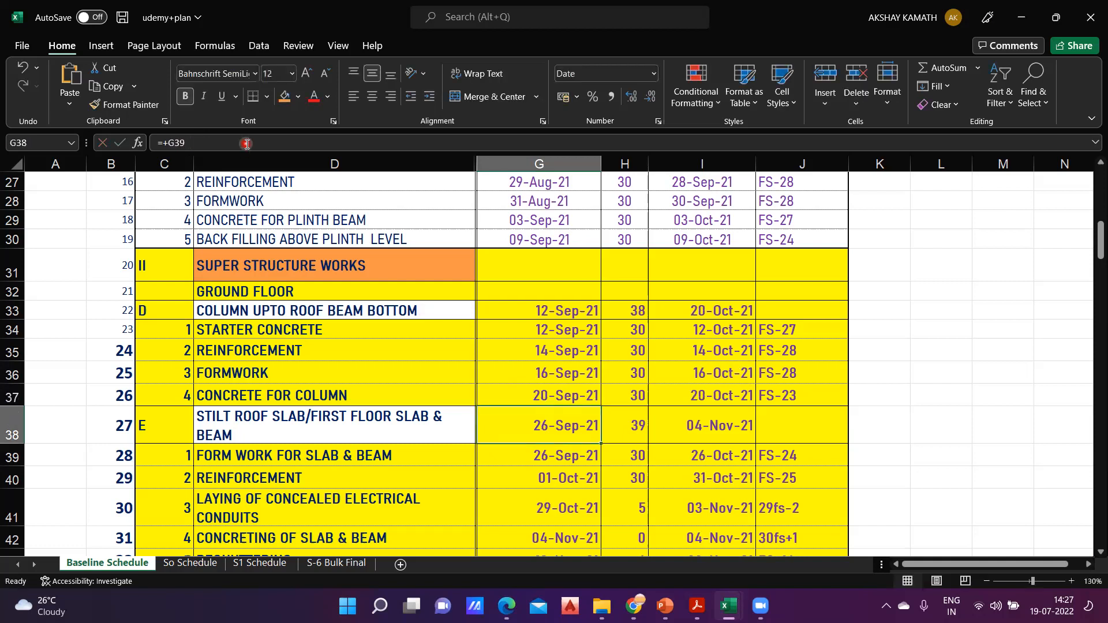
Set the start date formula of Concrete for Column in G37 to =+I36-27.
click(572, 398)
click(270, 143)
key(BackSpace)
text(7)
key(Return)
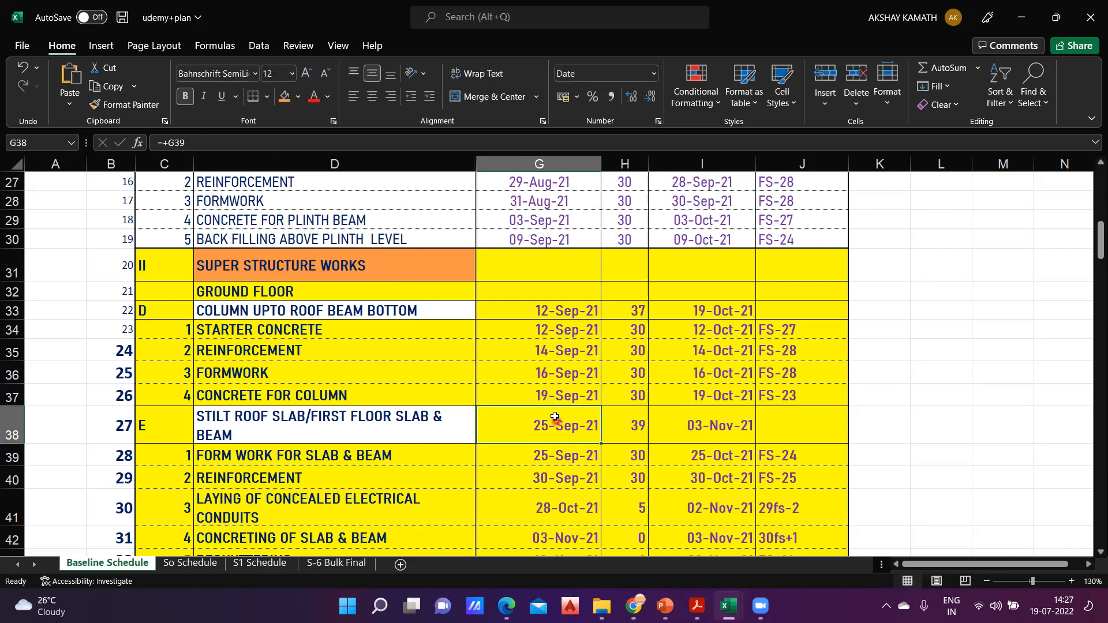
Examine the dates, durations and formulas of Concrete for Column, Form Work for Slab & Beam and the slab Reinforcement rows.
click(546, 398)
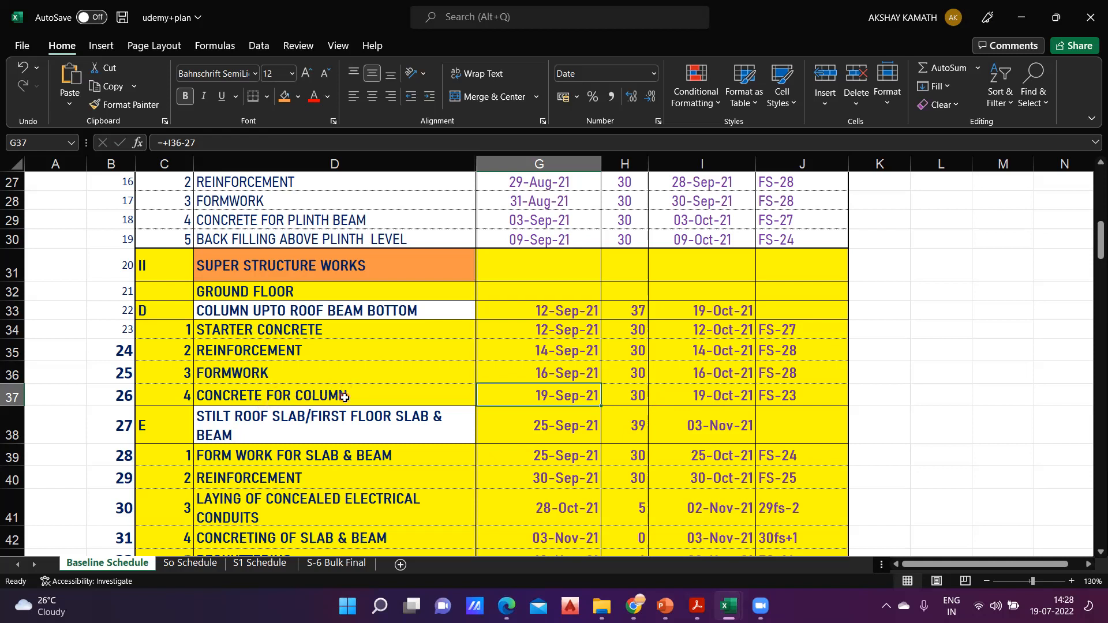
scroll(345, 398, down, 1)
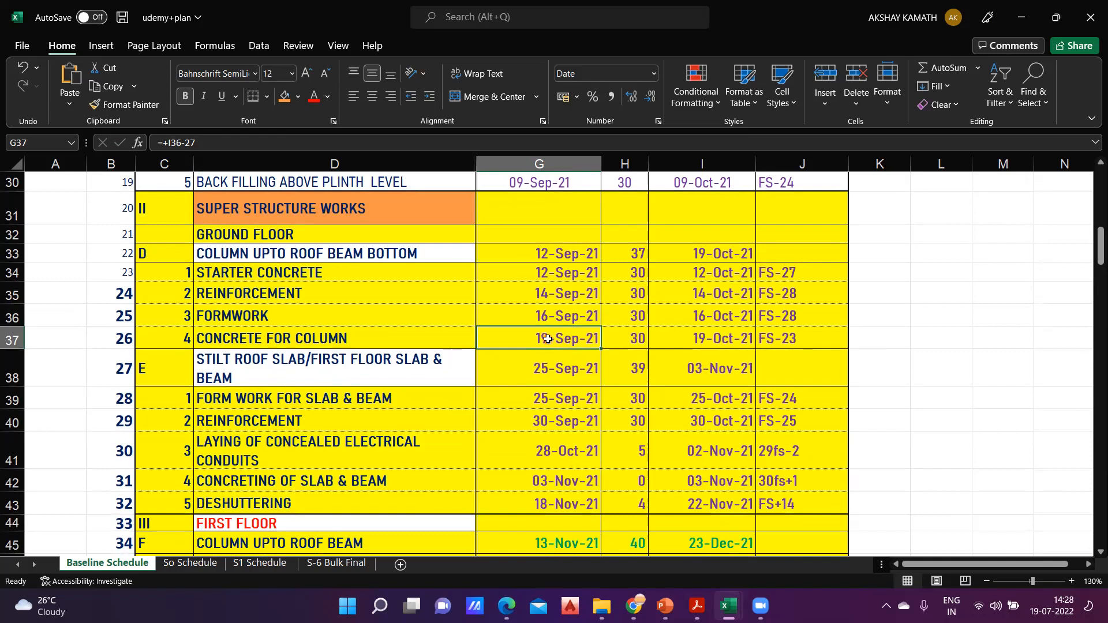
click(560, 404)
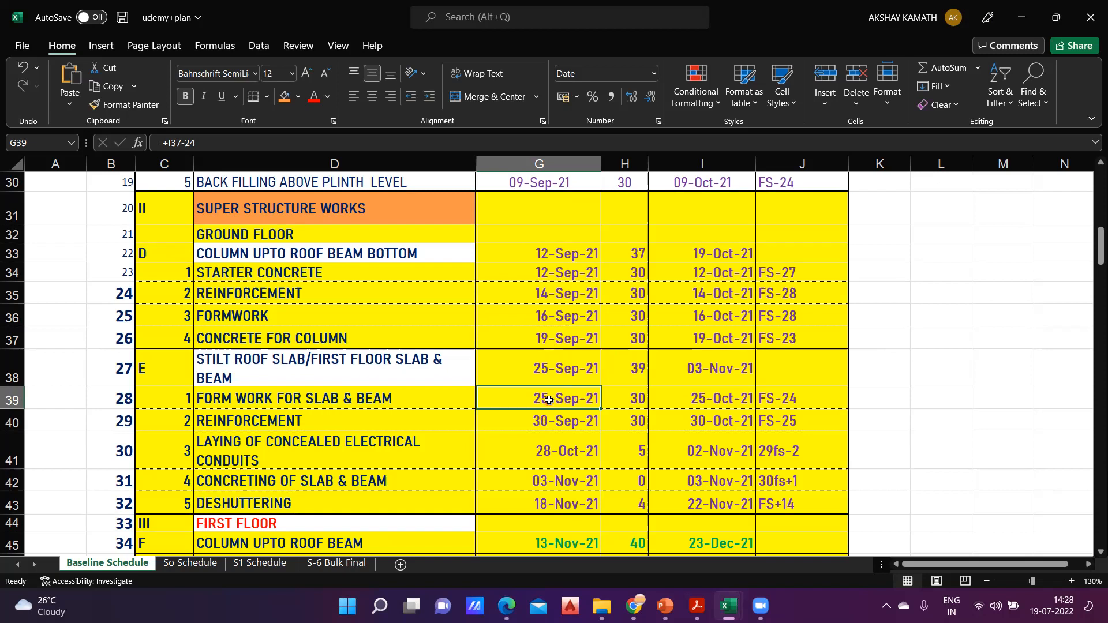
click(645, 399)
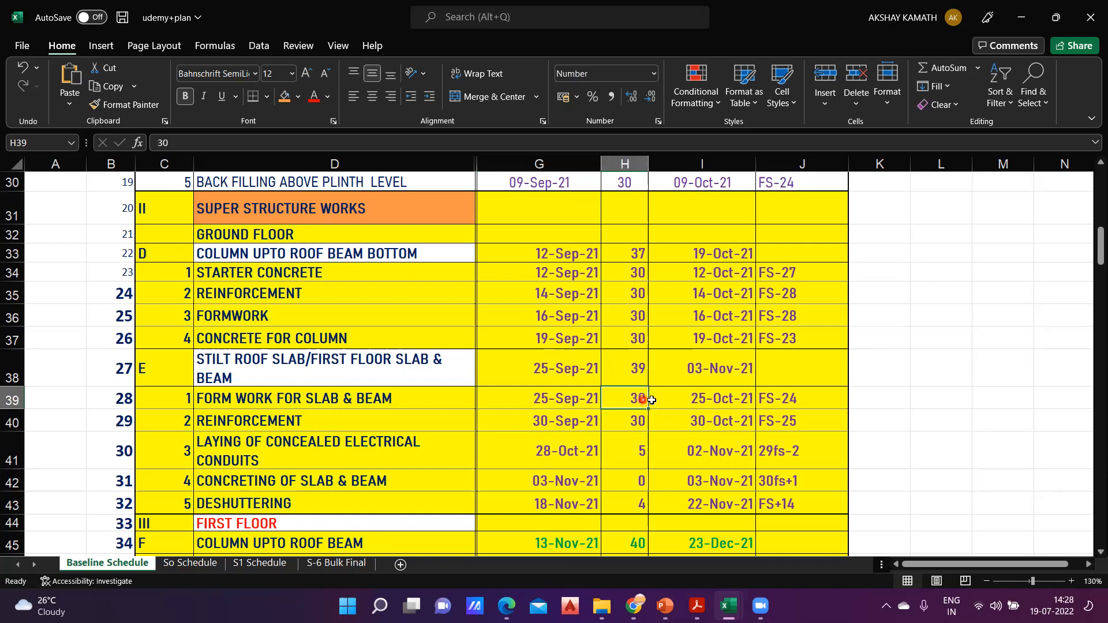
click(717, 397)
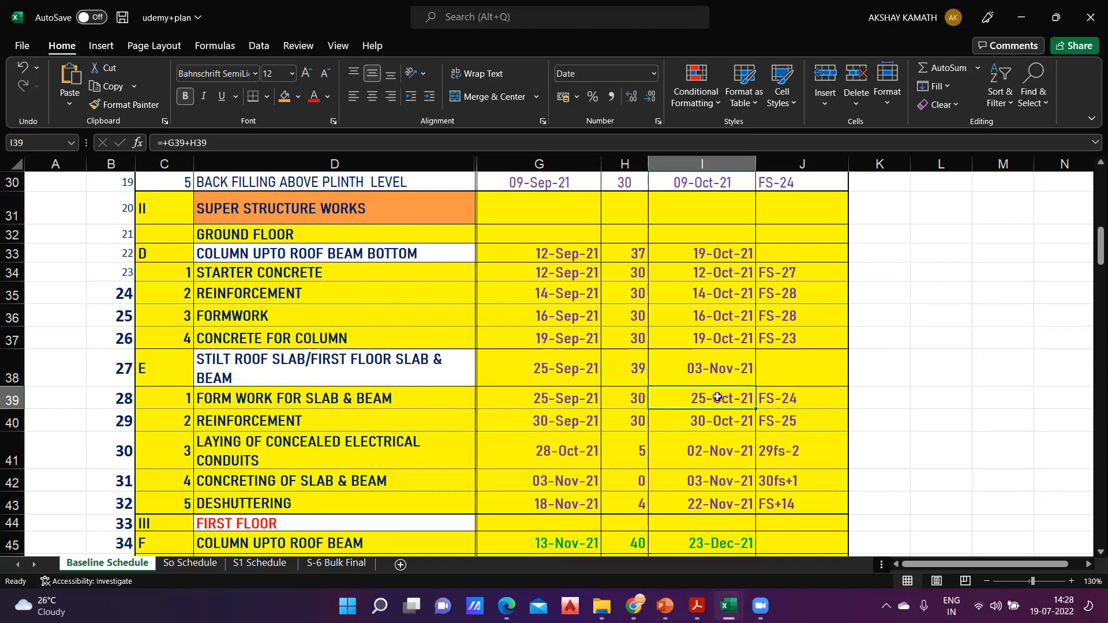
click(571, 422)
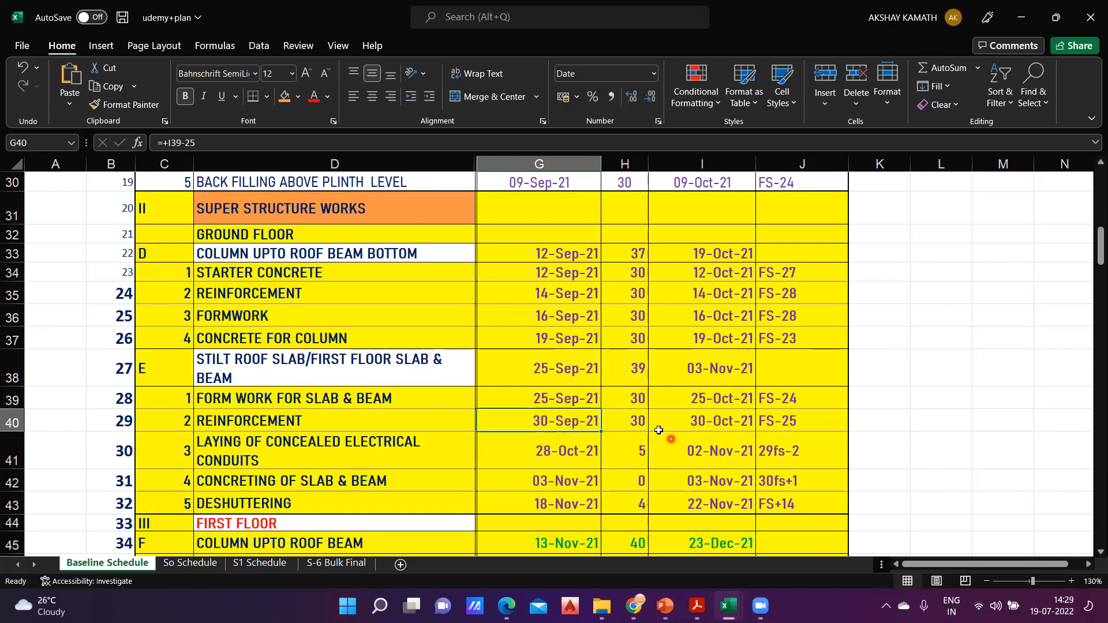
click(653, 428)
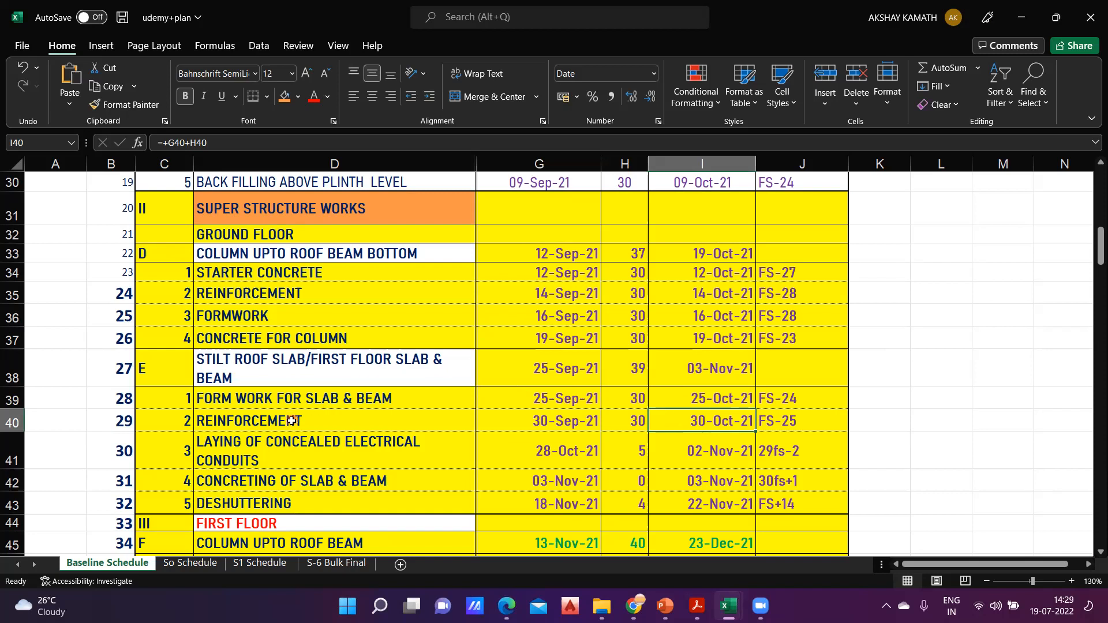
Compare the start date formula of Laying of Concealed Electrical Conduits with the slab reinforcement's start, duration and finish cells.
click(577, 463)
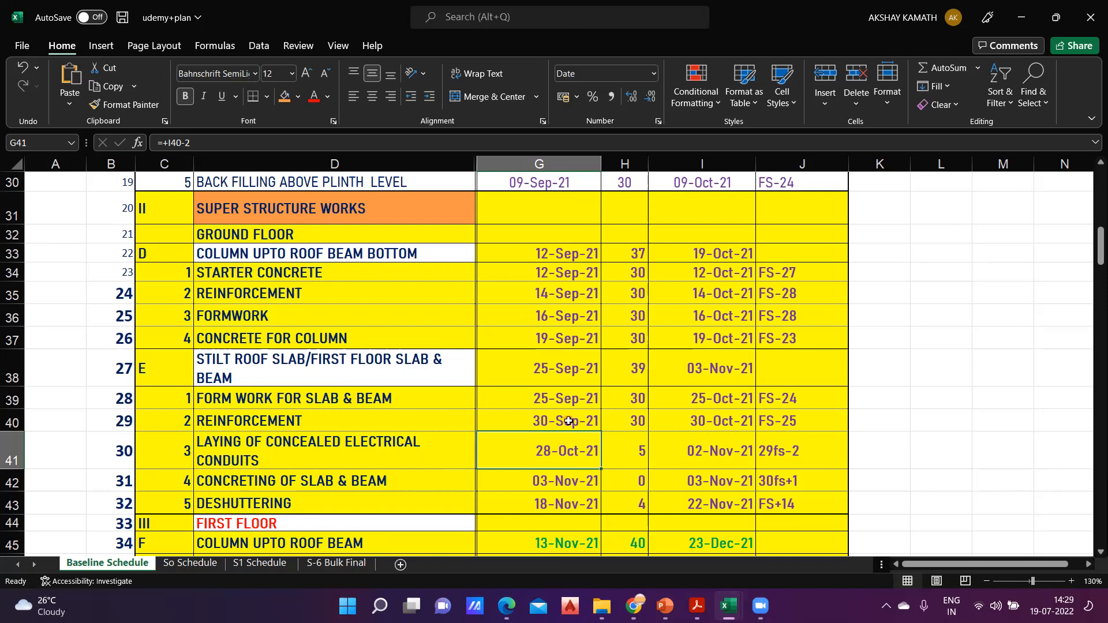
click(569, 420)
click(563, 454)
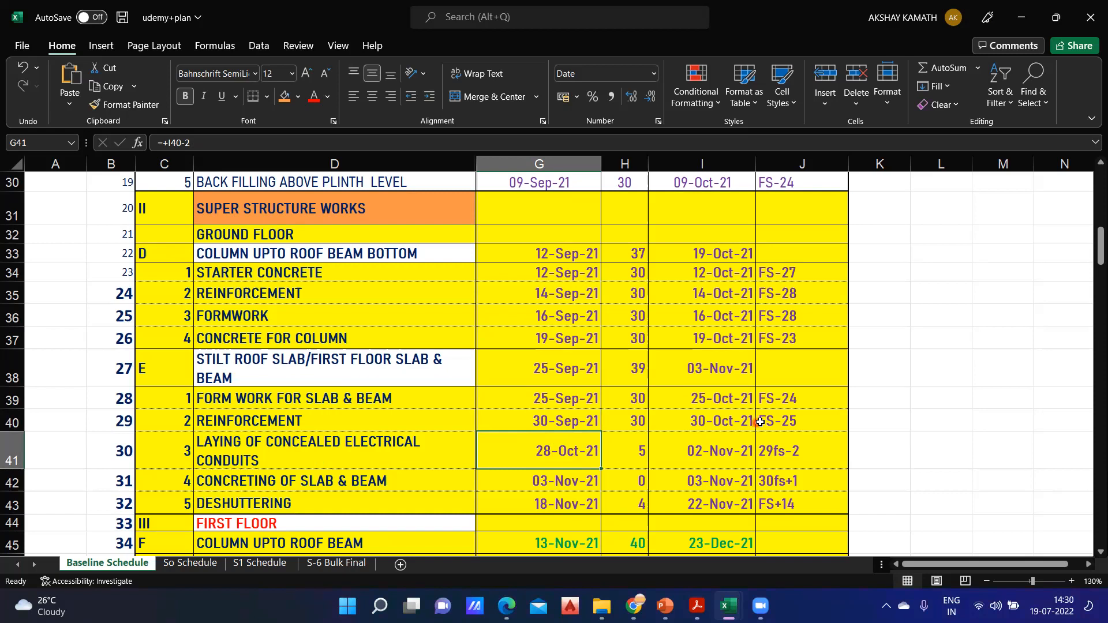
click(732, 421)
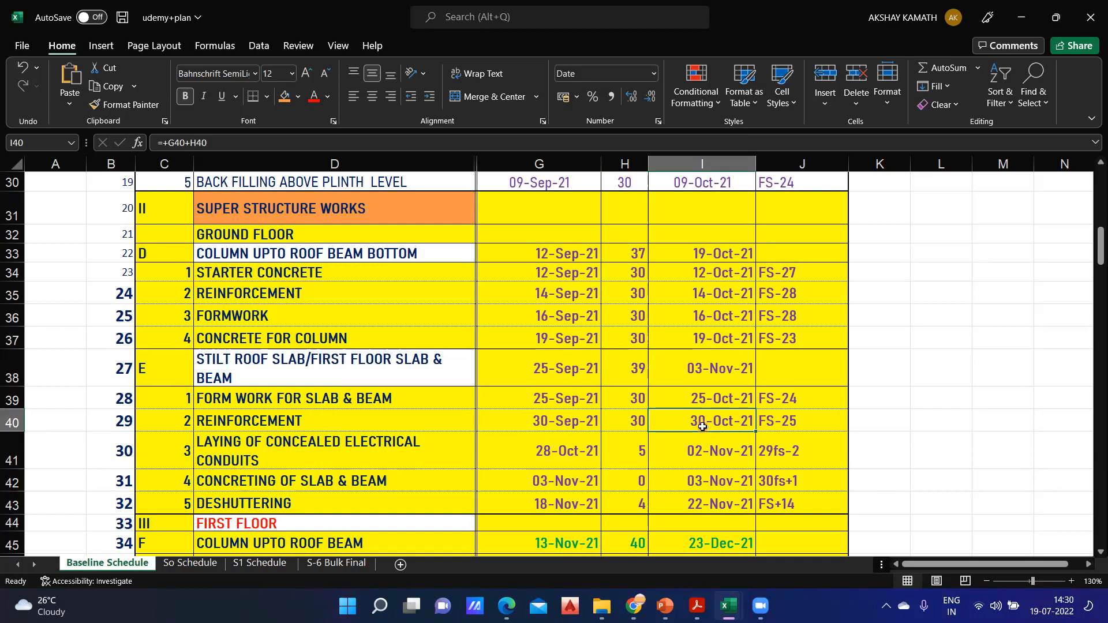
click(585, 456)
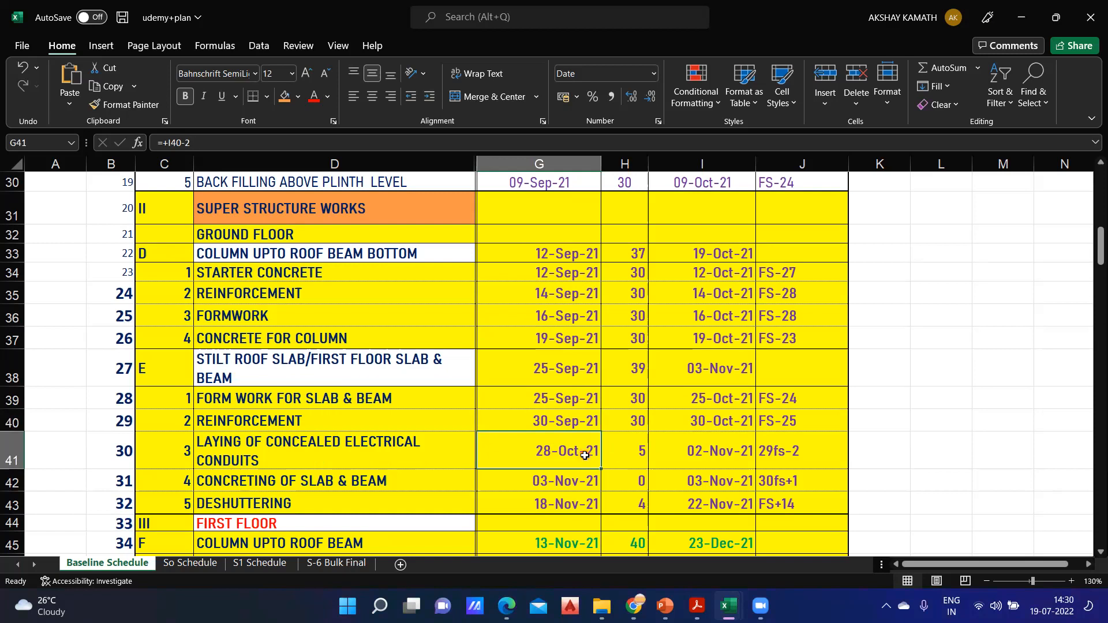
click(716, 424)
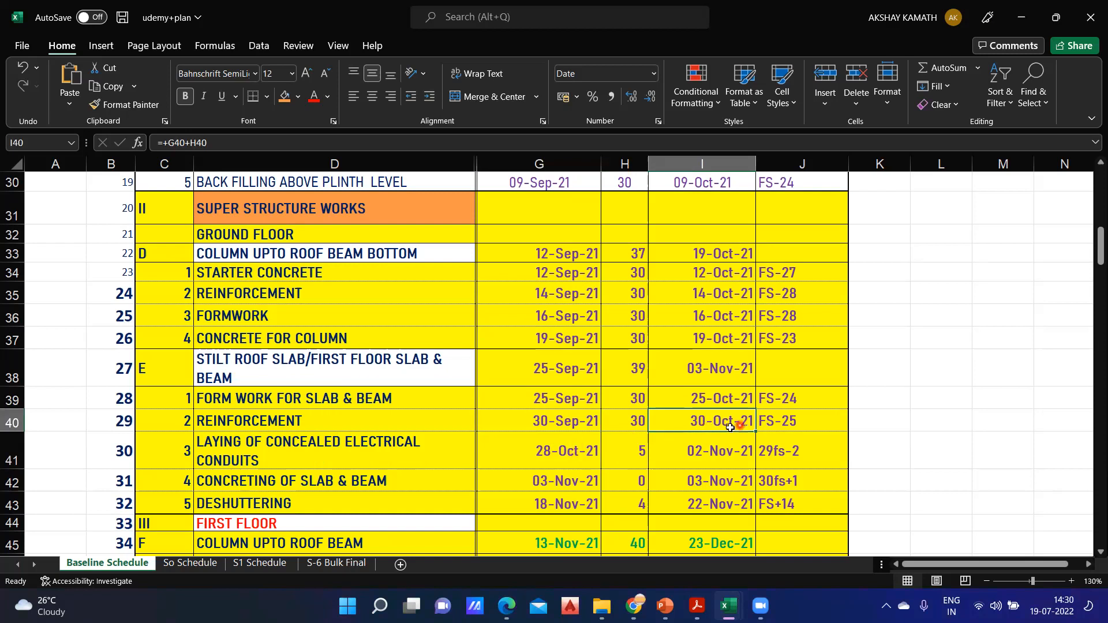
click(641, 424)
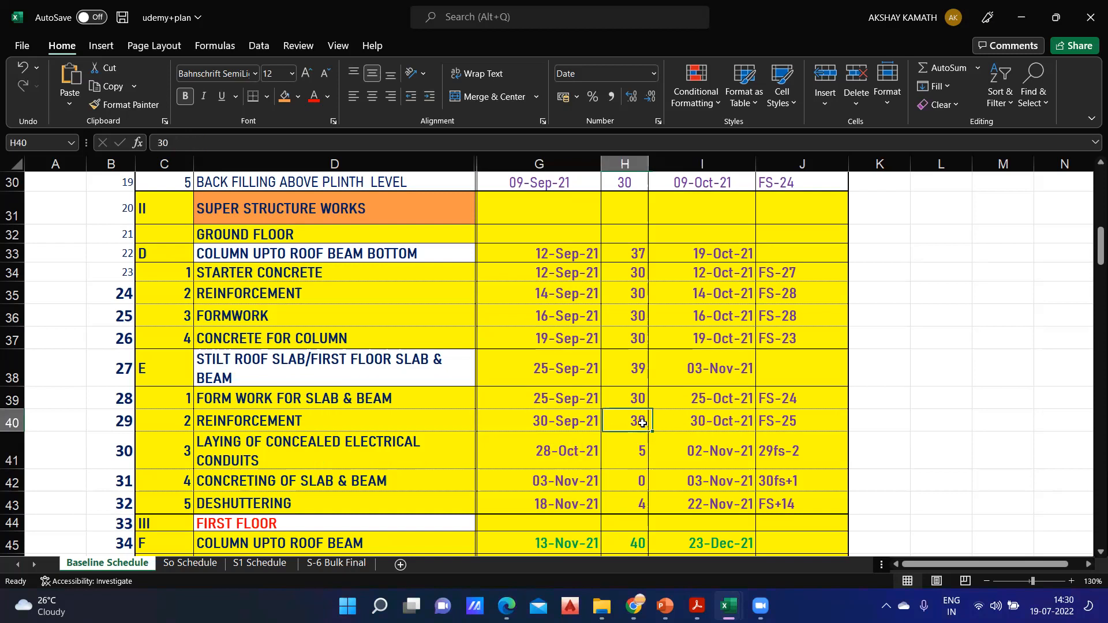
click(730, 425)
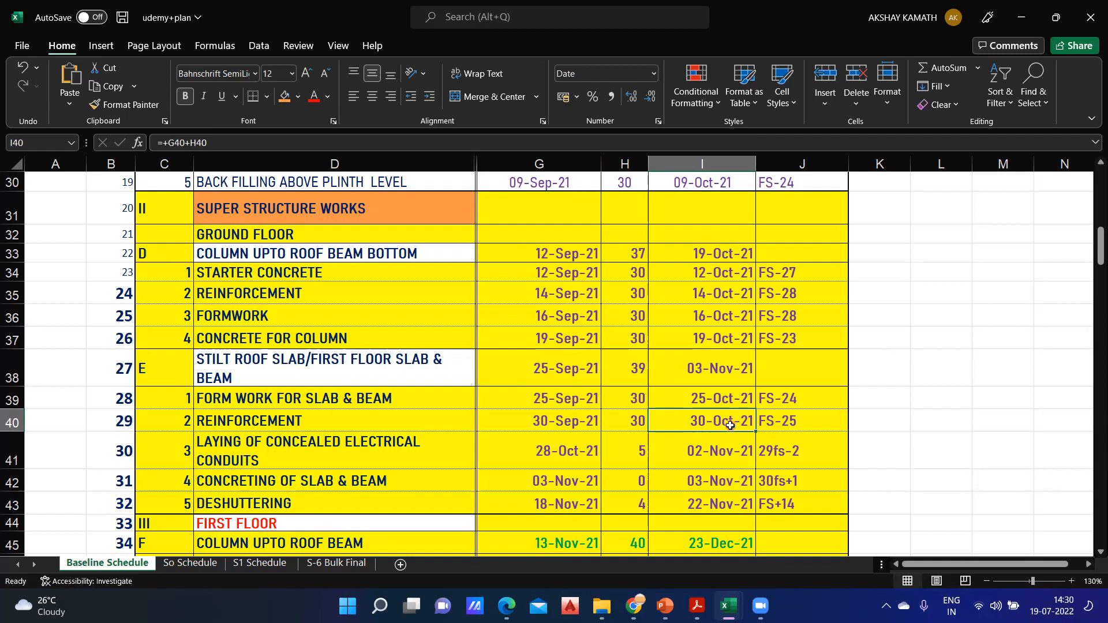
Set the duration of the slab Reinforcement activity in H40 to 40 days.
click(643, 420)
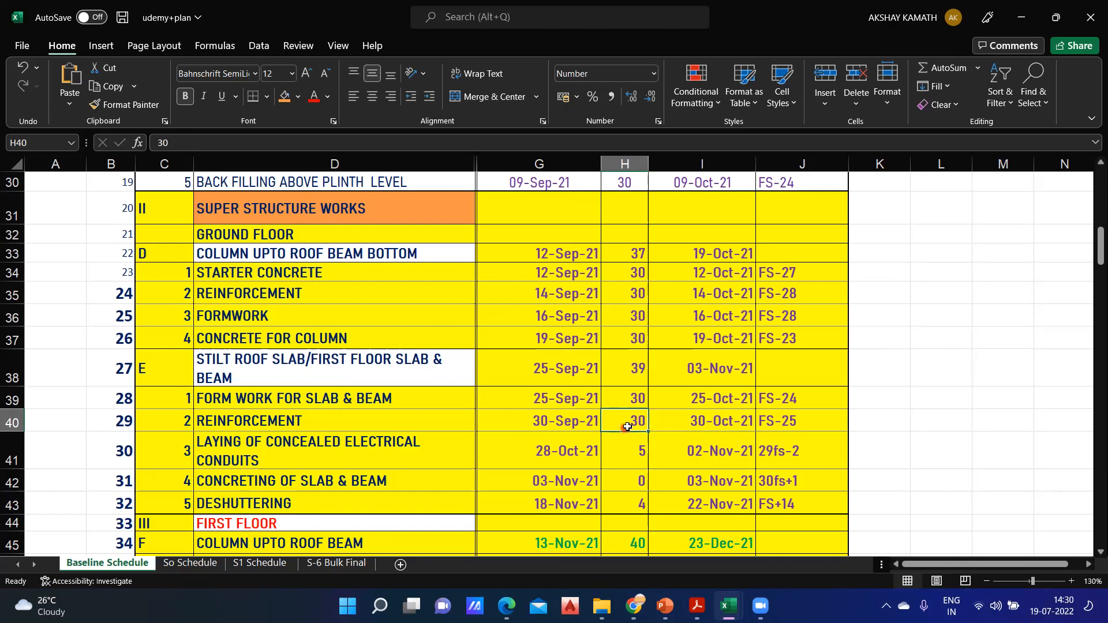
click(627, 426)
text(40)
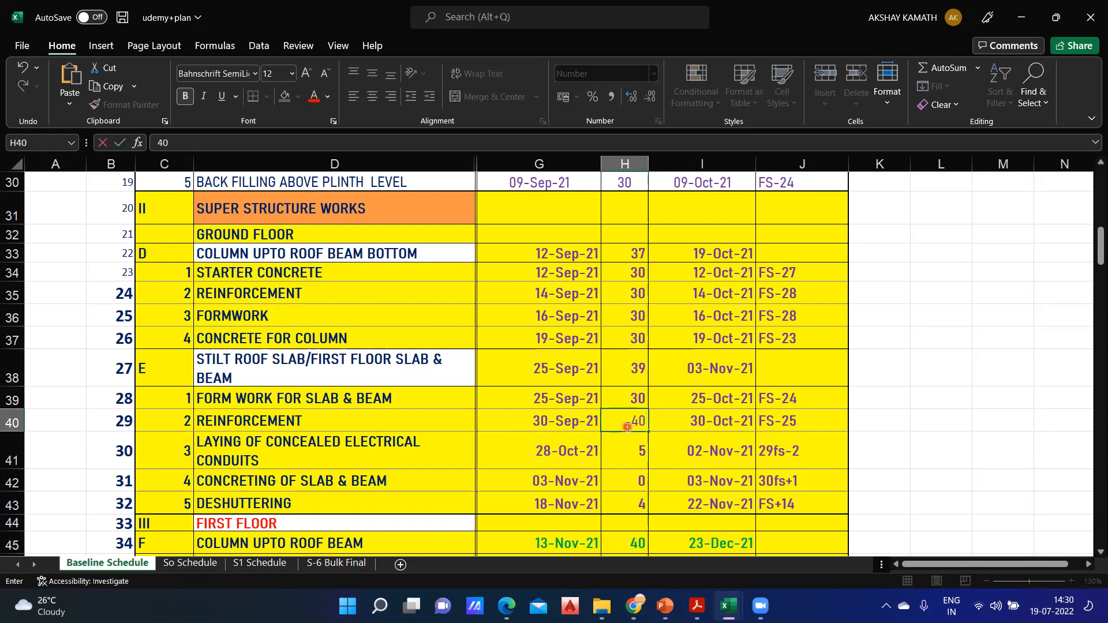
key(Return)
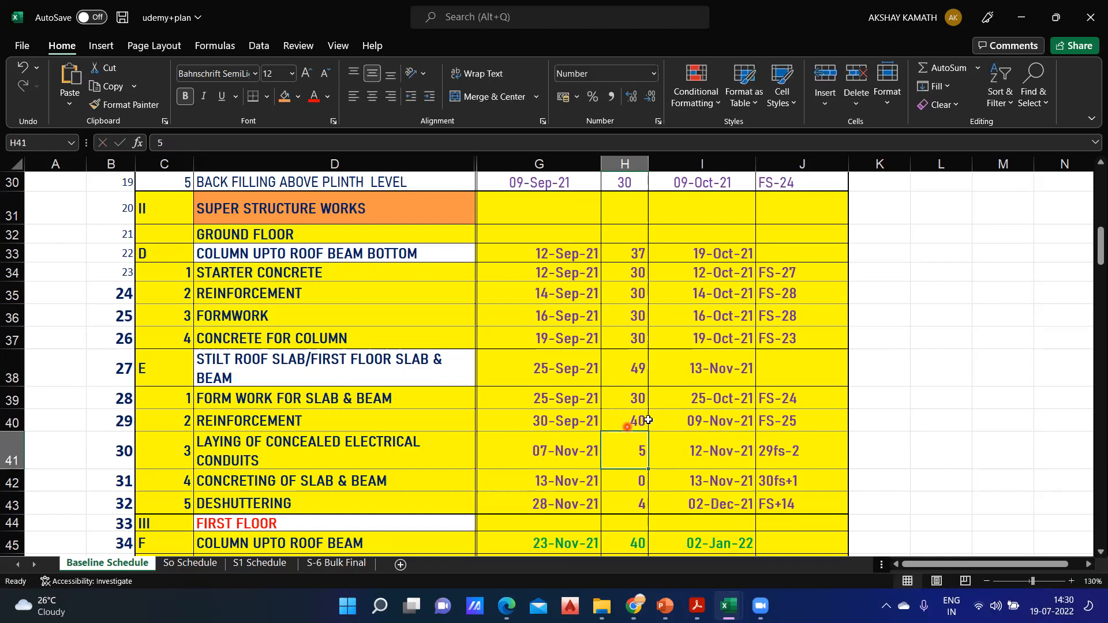
Set the duration of Laying of Concealed Electrical Conduits in H41 to 3 days, after checking its start against the reinforcement finish.
click(719, 422)
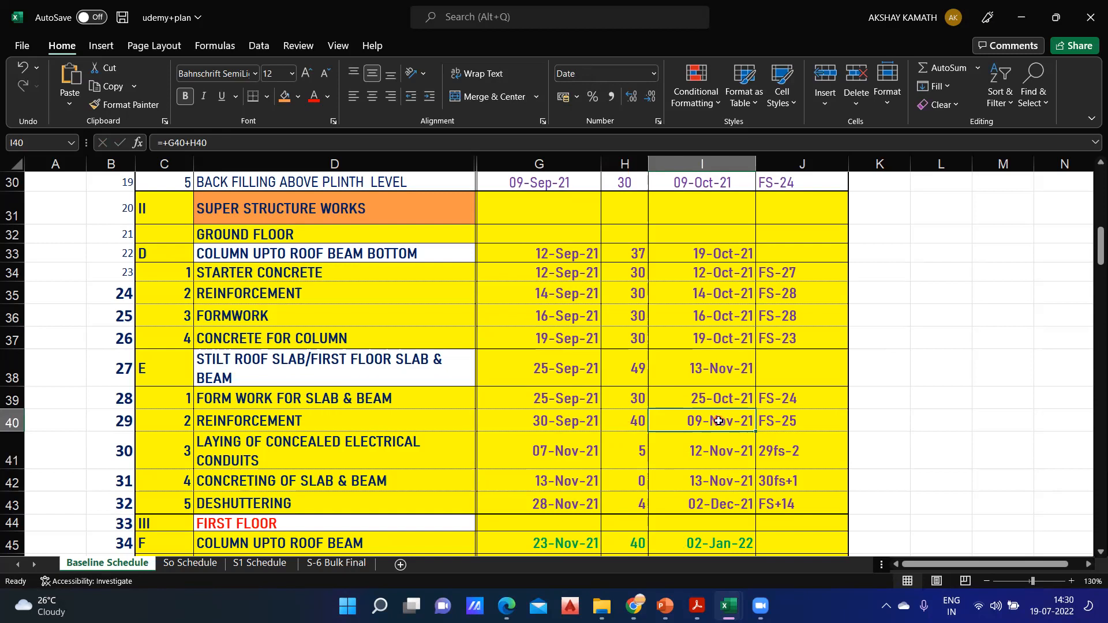
click(564, 462)
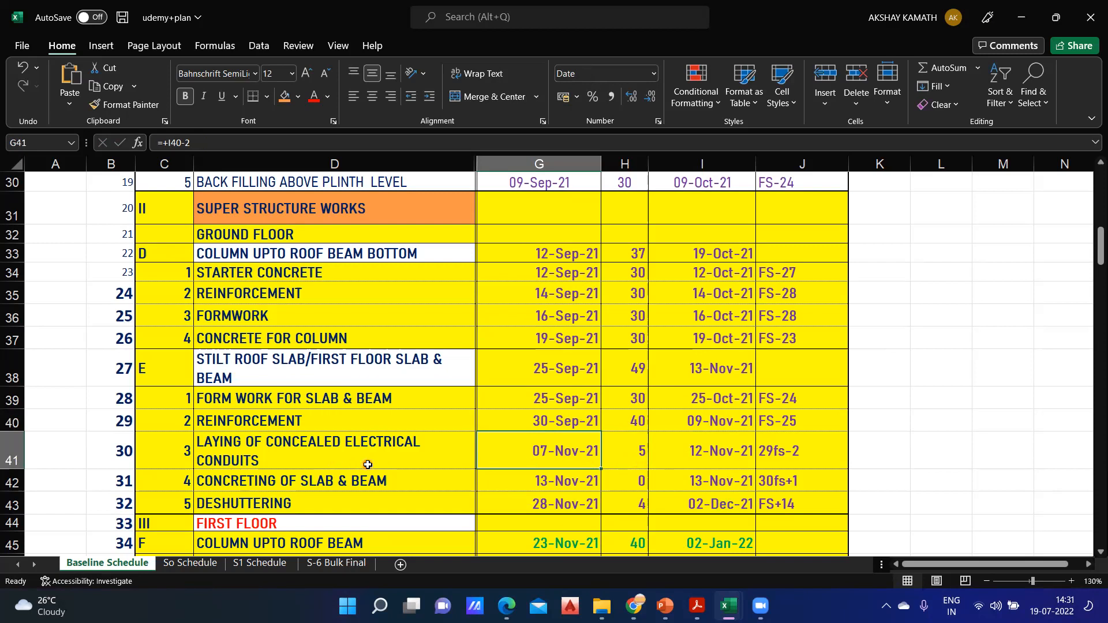
click(629, 448)
text(3)
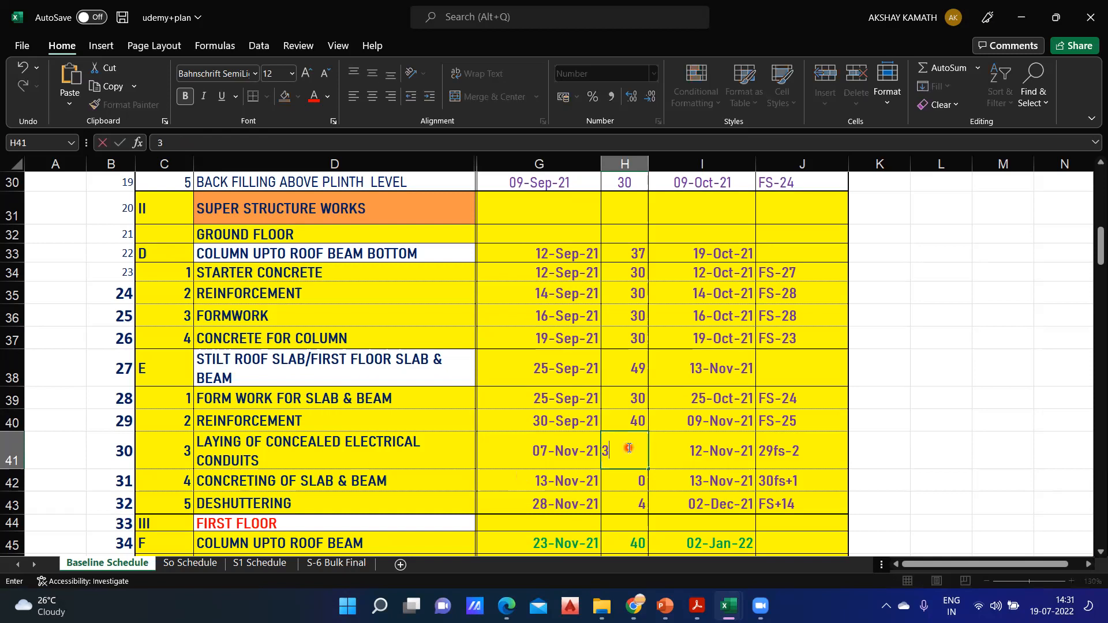
key(Return)
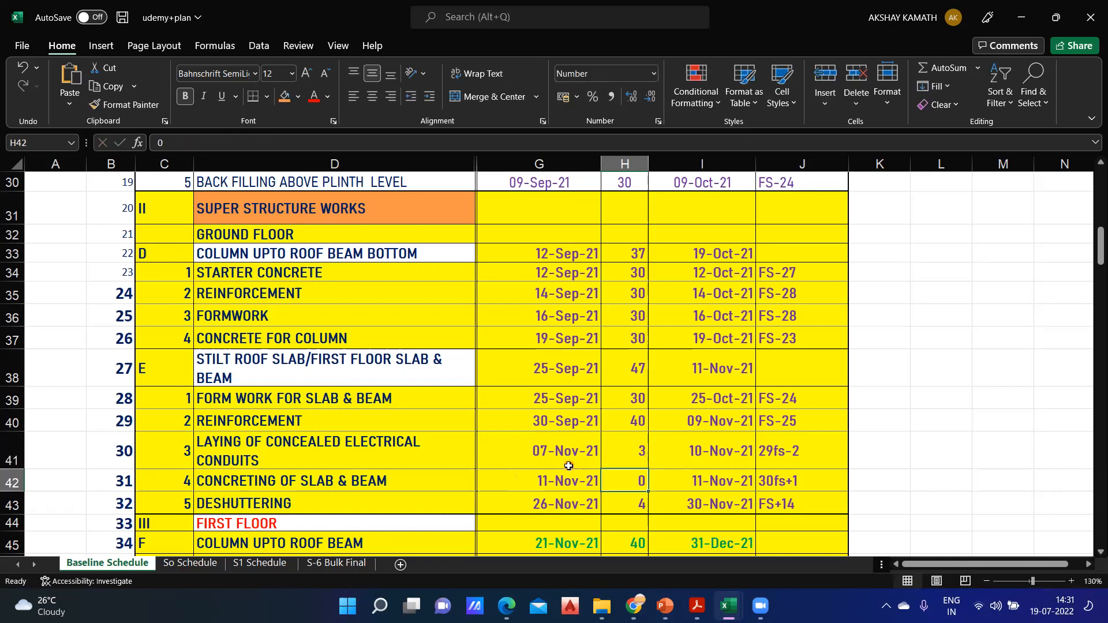
Examine how the start date formula of Concreting of Slab & Beam follows from the concealed conduits' duration and finish date.
click(626, 459)
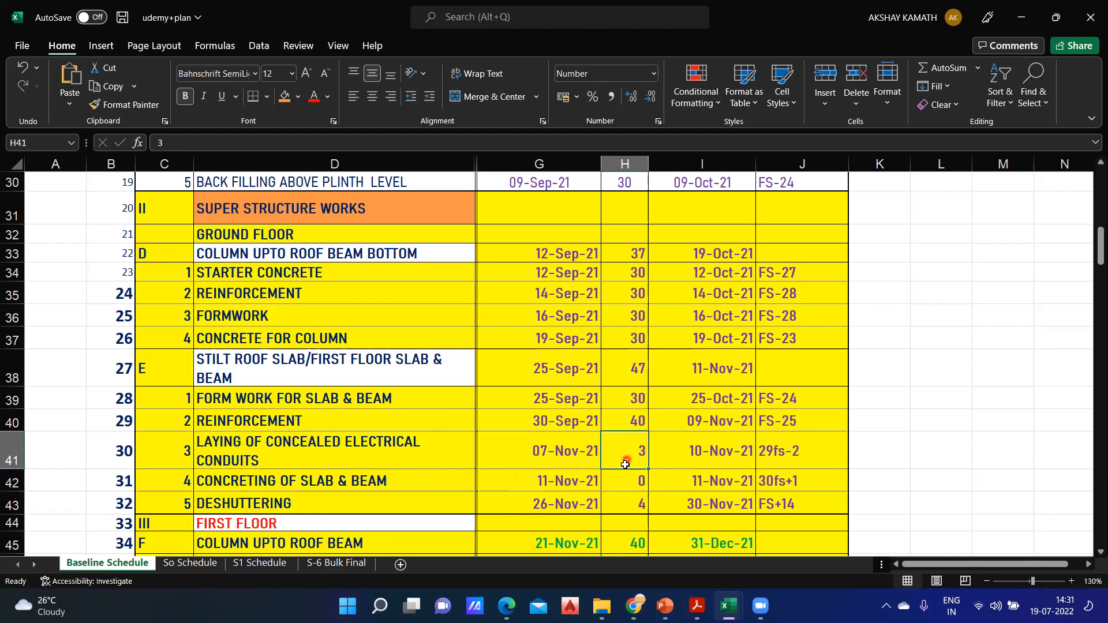
click(700, 458)
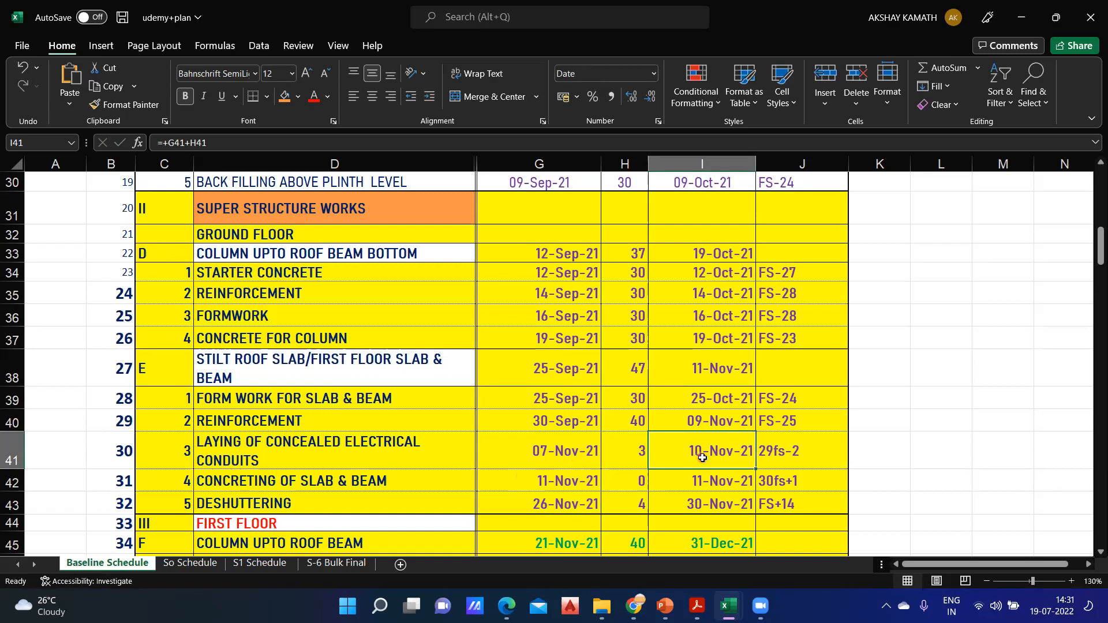
click(540, 481)
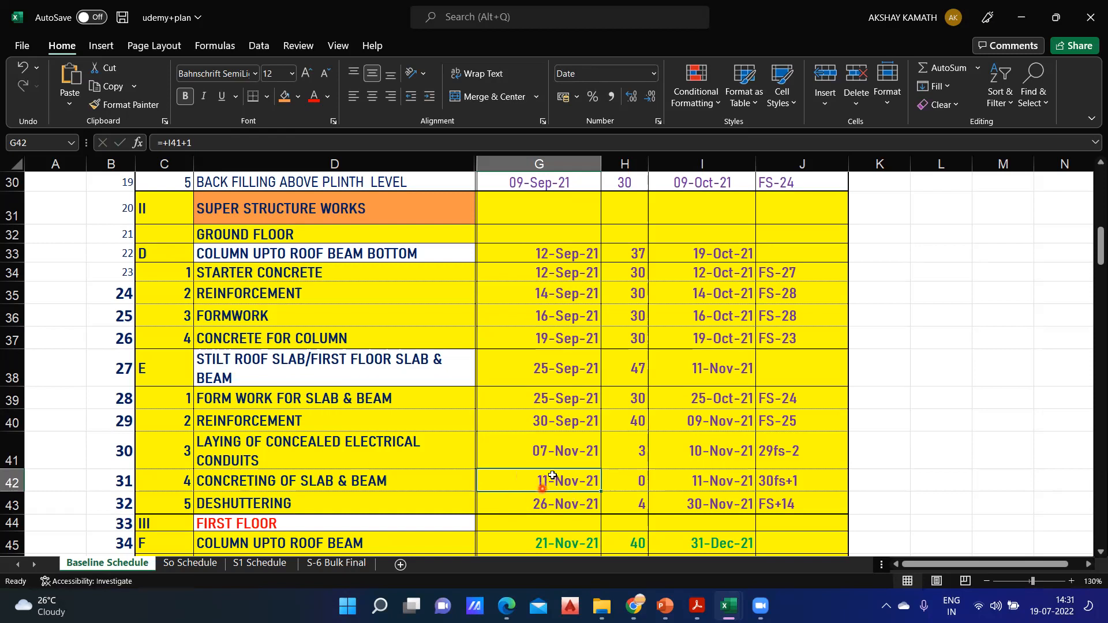
click(738, 453)
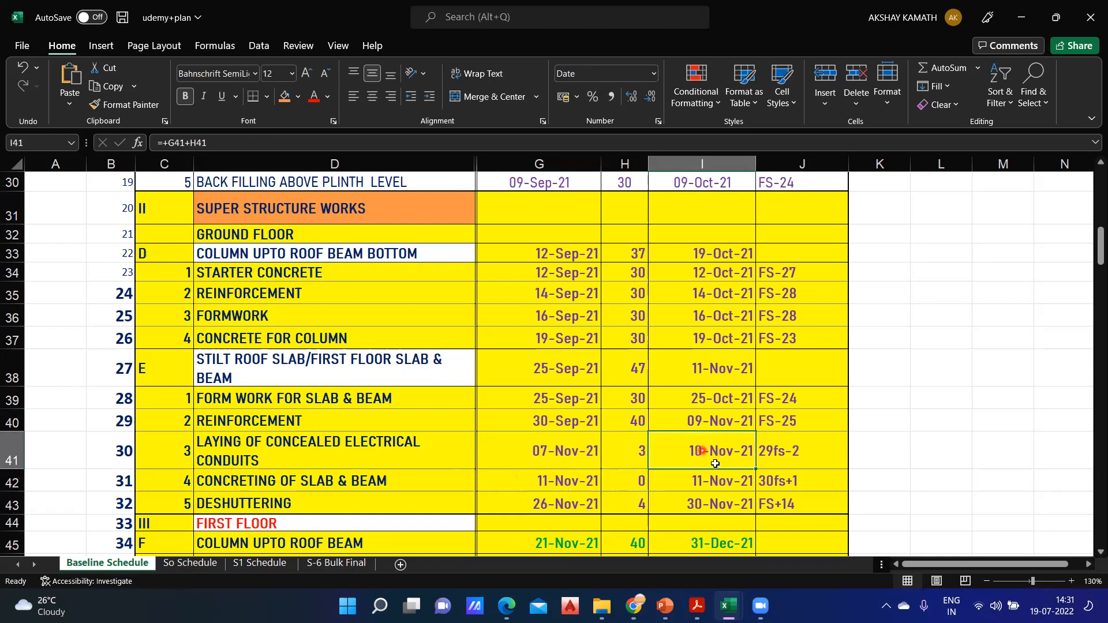
click(564, 484)
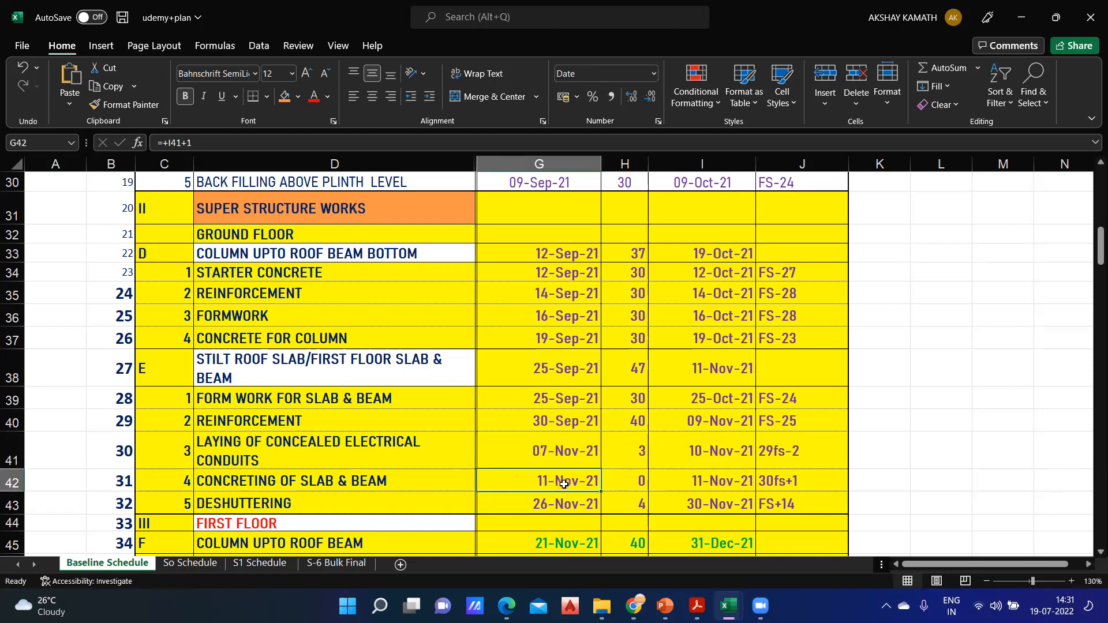
double_click(714, 456)
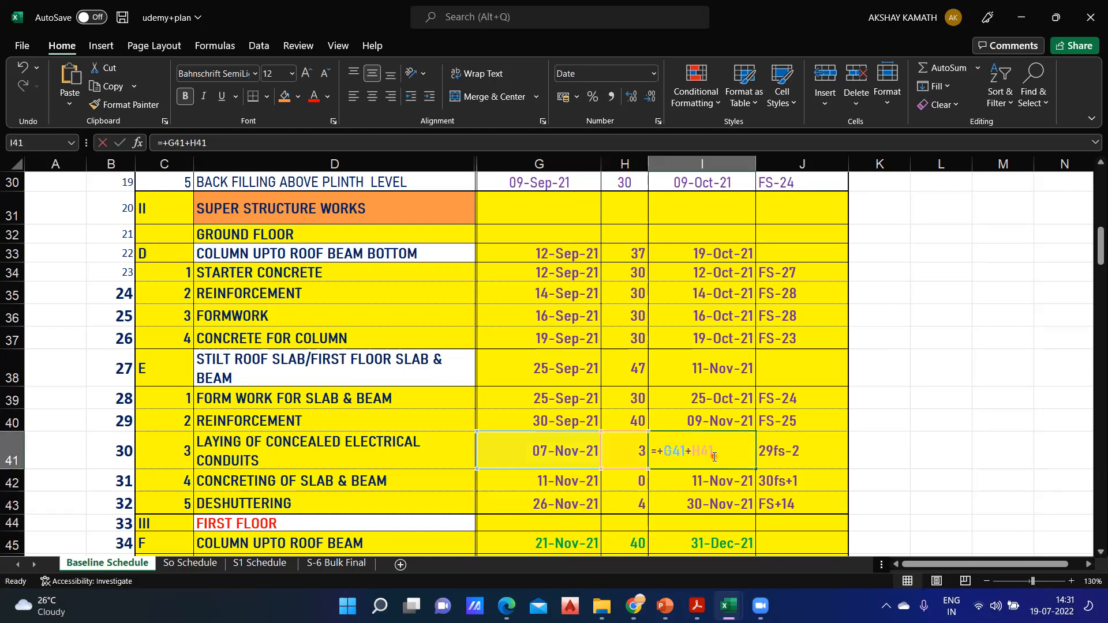
click(578, 482)
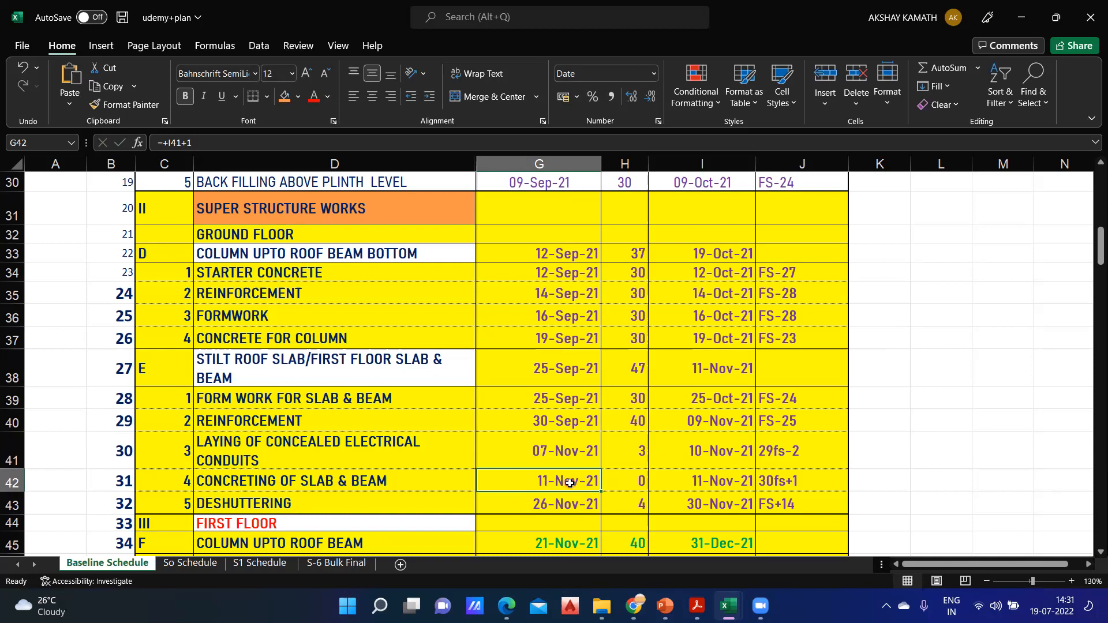
click(204, 143)
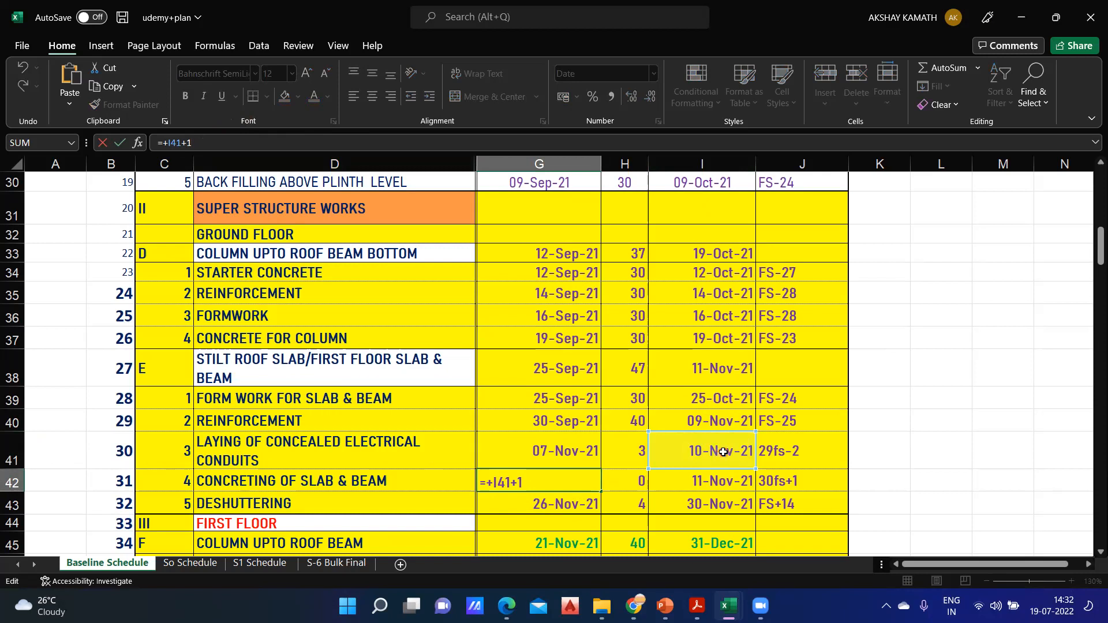
click(1014, 450)
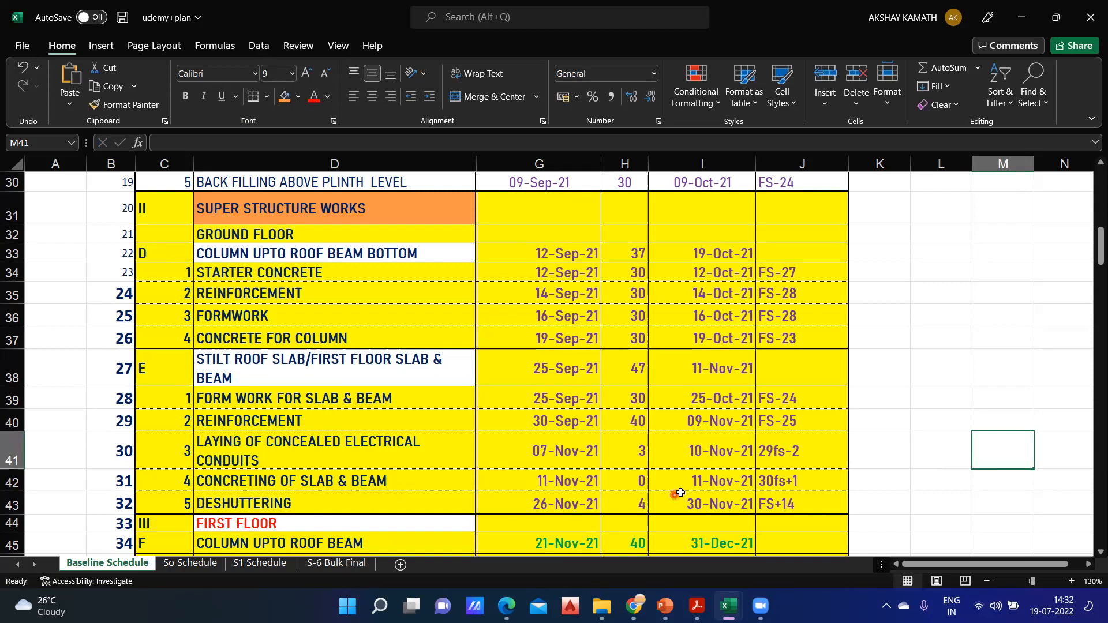
click(733, 452)
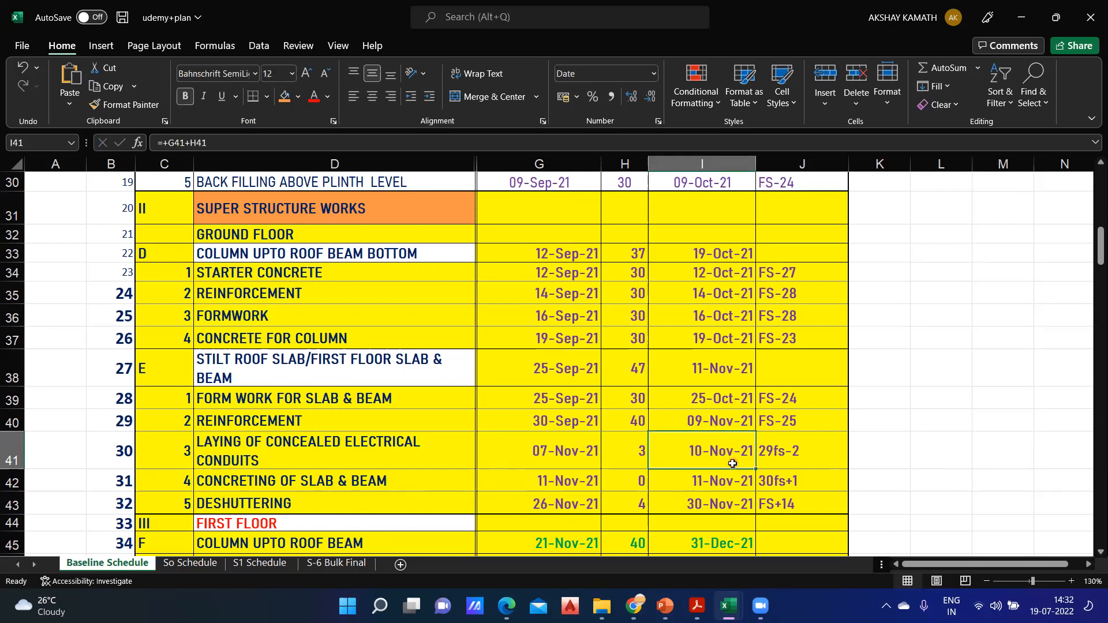
click(571, 482)
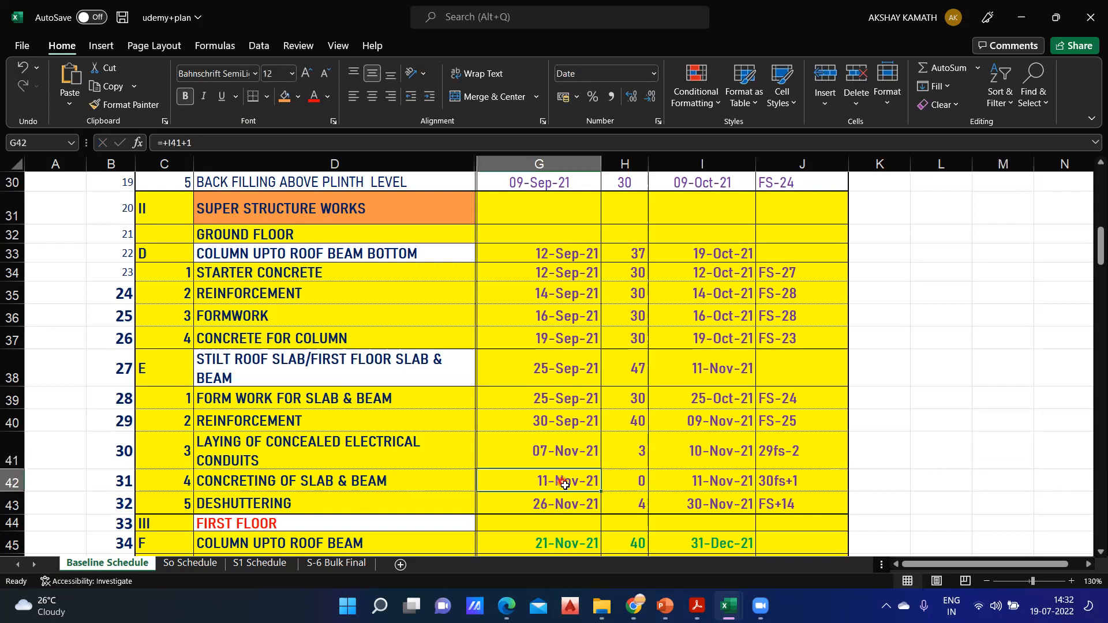
Re-enter the start date formula of Concreting of Slab & Beam in G42 as =I41+1, referencing the concealed conduits' finish date.
click(291, 147)
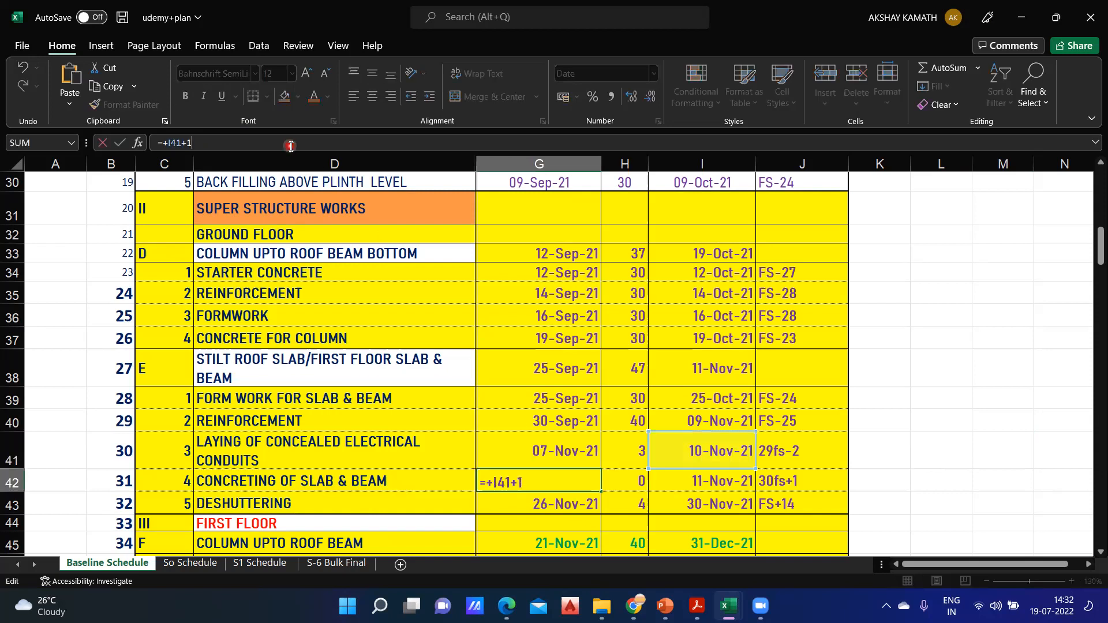
key(BackSpace)
key(BackSpace)
key(BackSpace)
key(BackSpace)
key(BackSpace)
key(BackSpace)
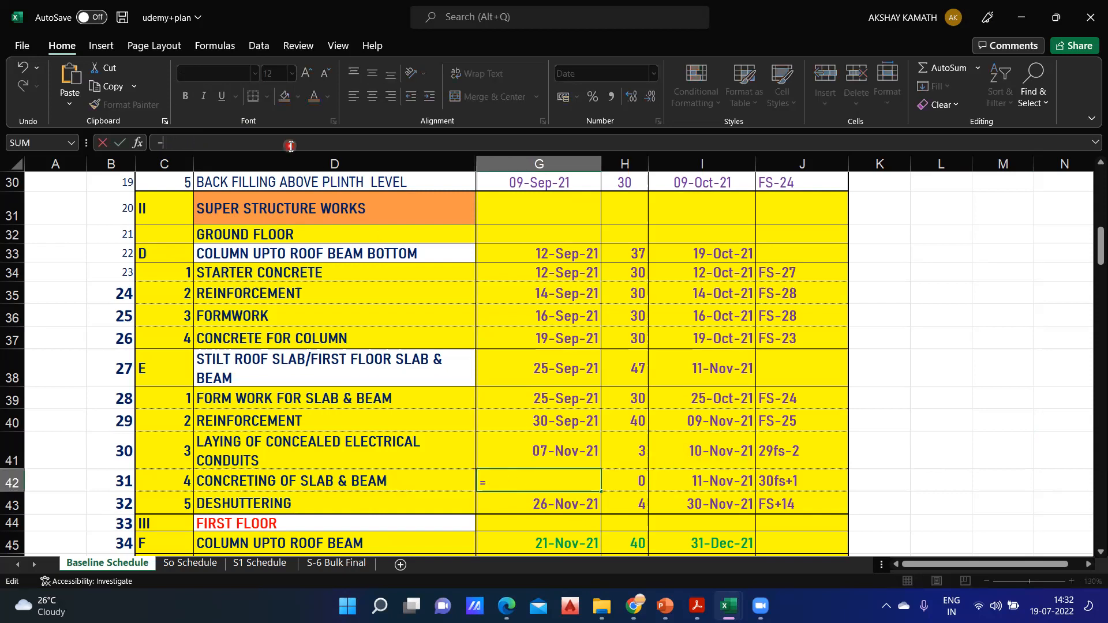
click(1025, 400)
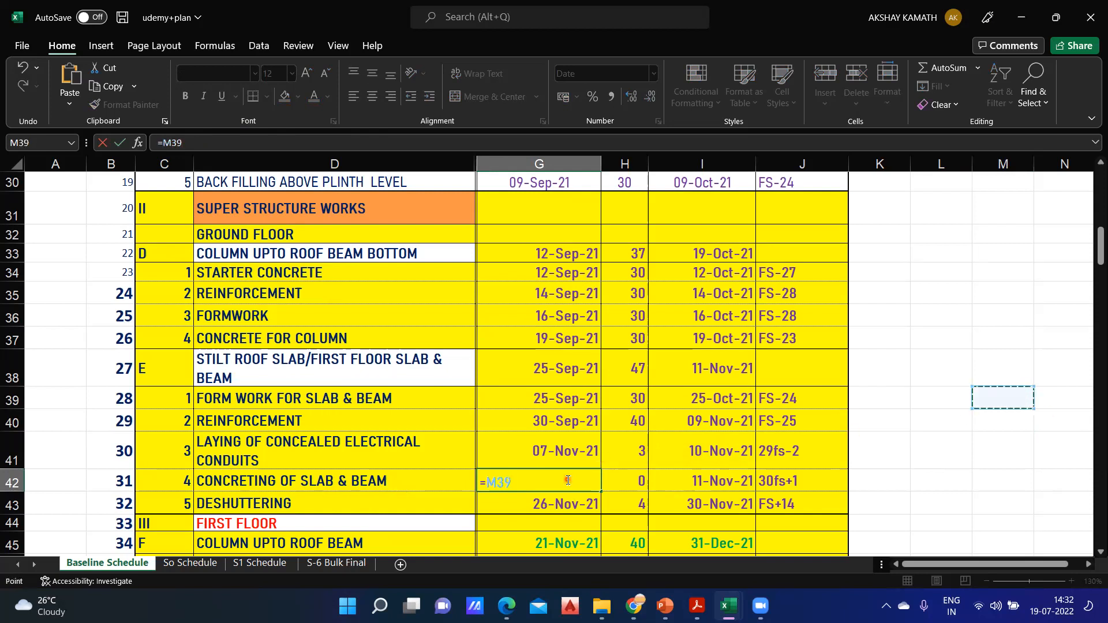
key(BackSpace)
key(BackSpace)
key(BackSpace)
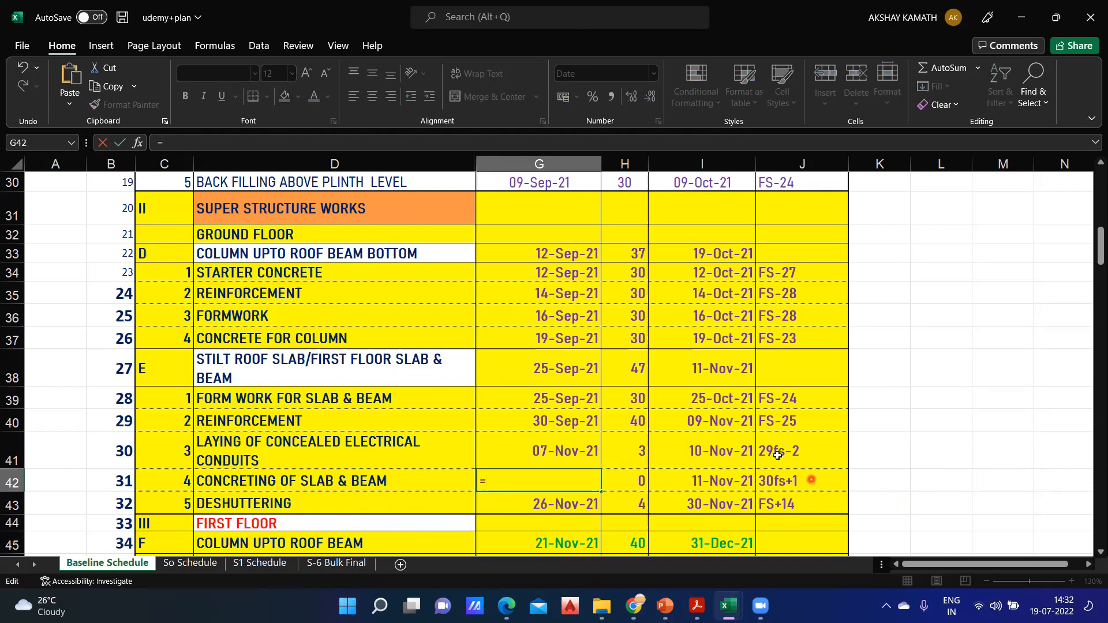
click(716, 454)
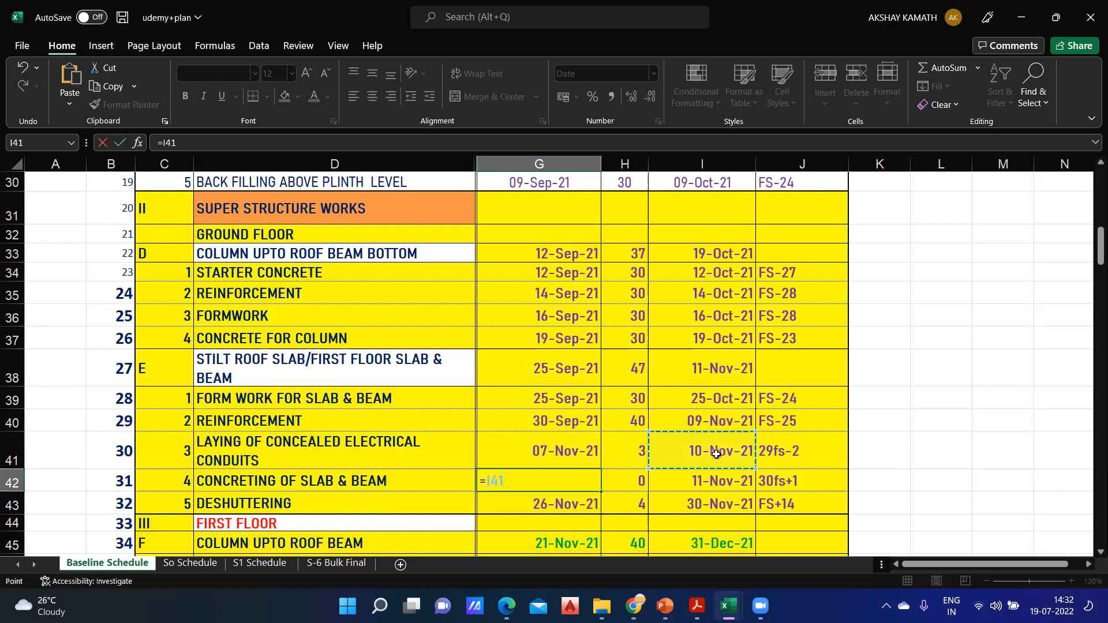
text(+1)
key(Return)
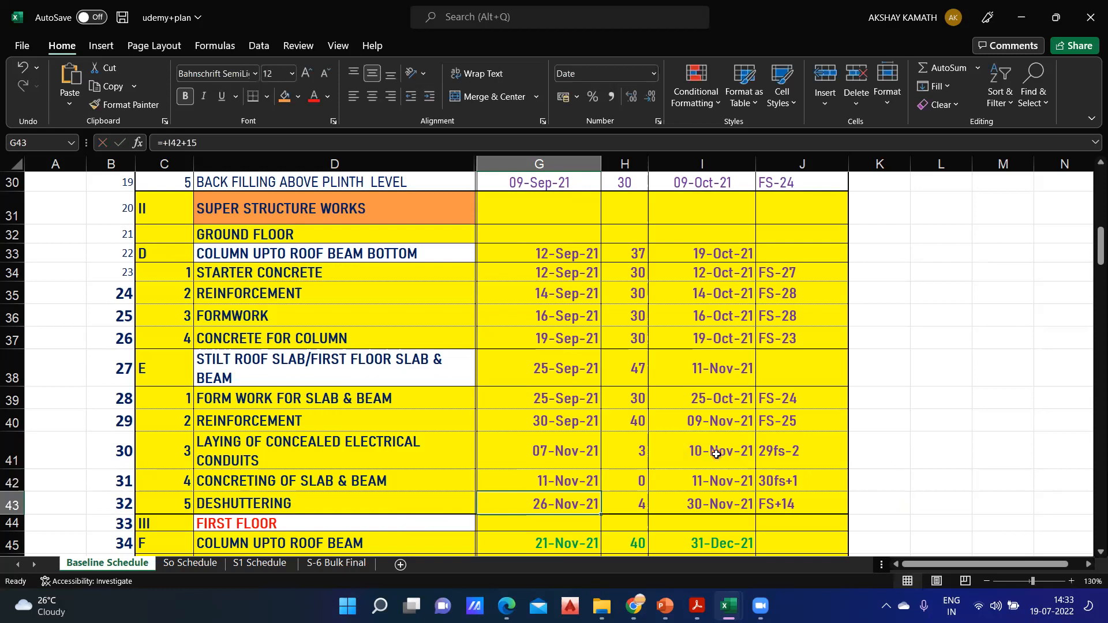
Try a two-day lag for Concreting of Slab & Beam by changing the G42 formula to =I41+2, and compare it with the conduits' finish.
click(575, 483)
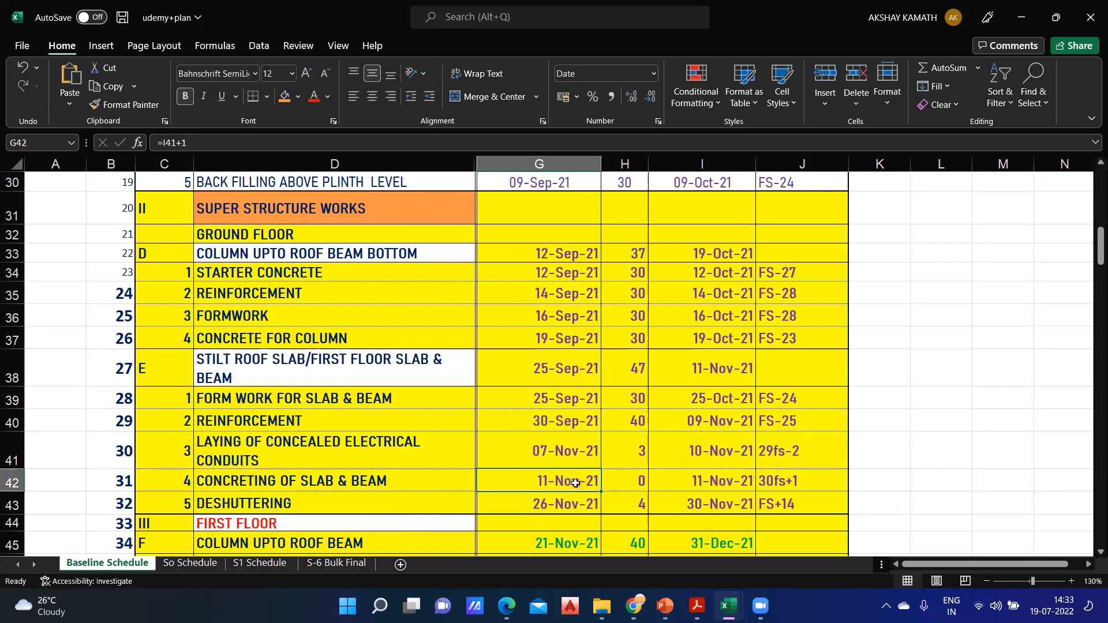
click(237, 149)
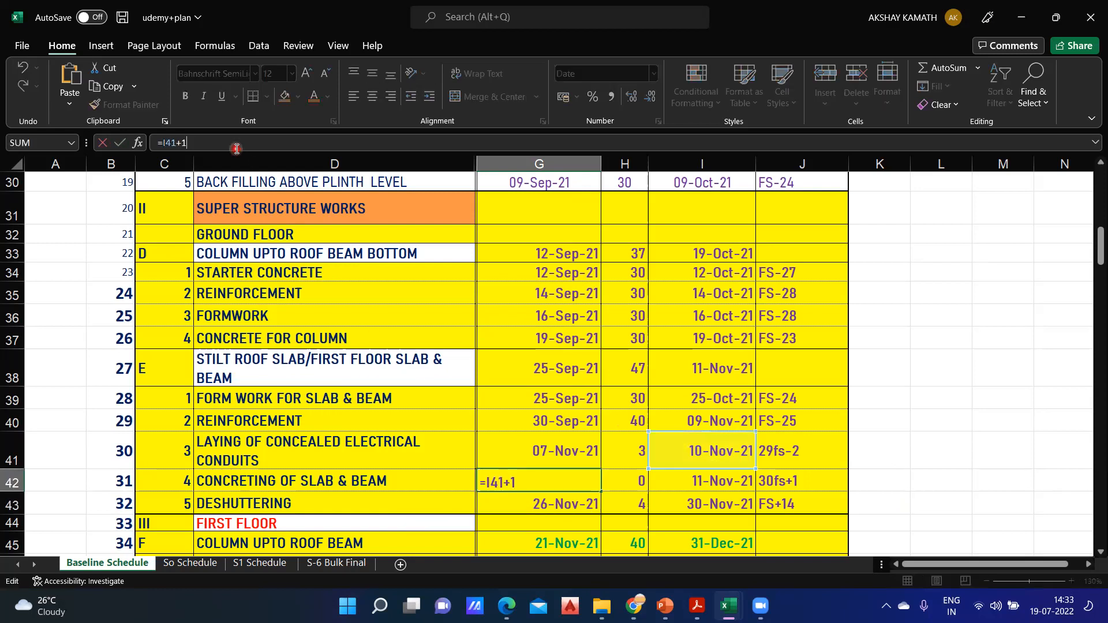
key(BackSpace)
key(Return)
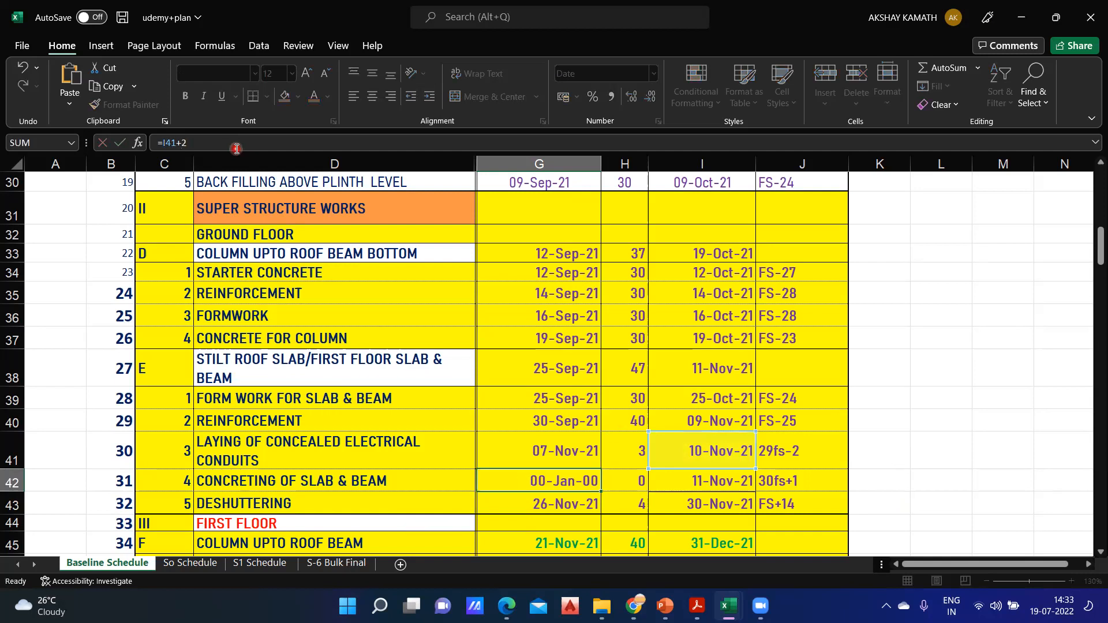
click(548, 480)
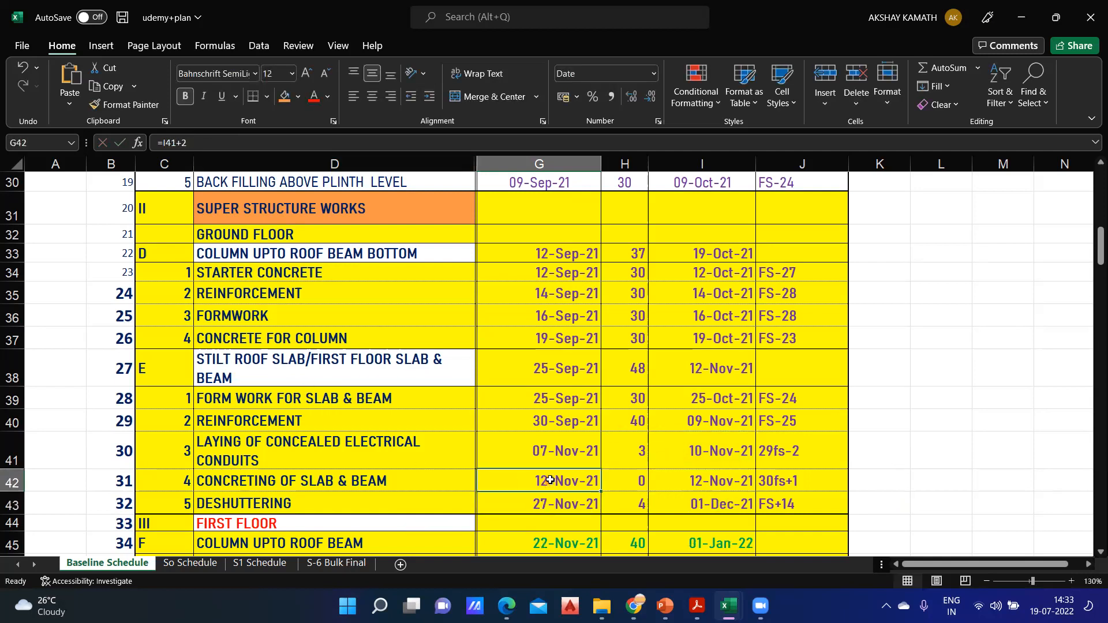
click(728, 460)
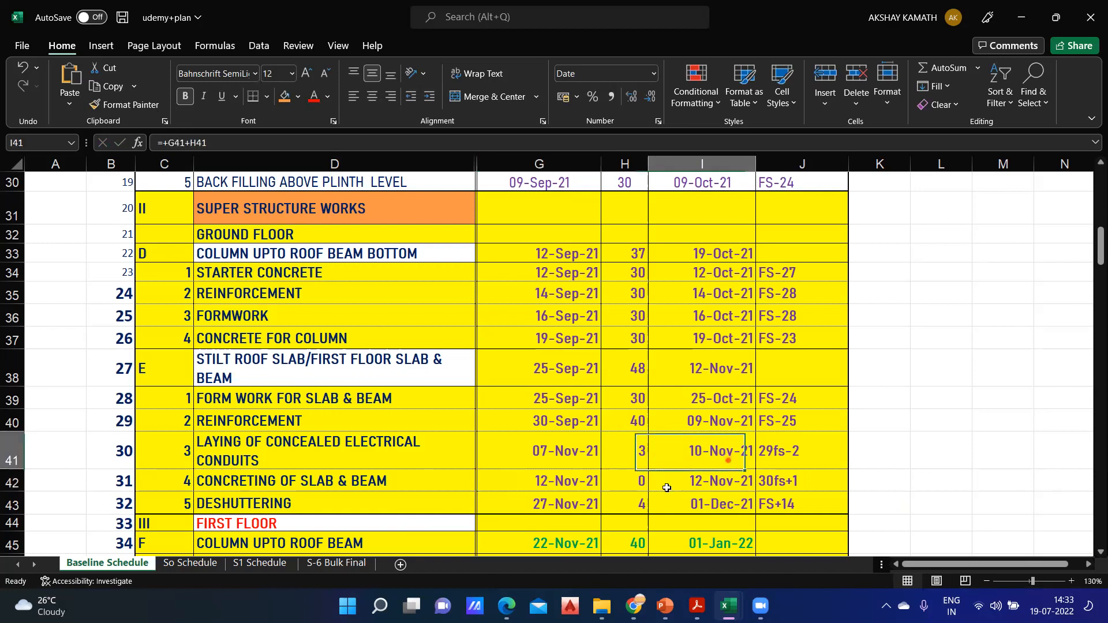
click(572, 486)
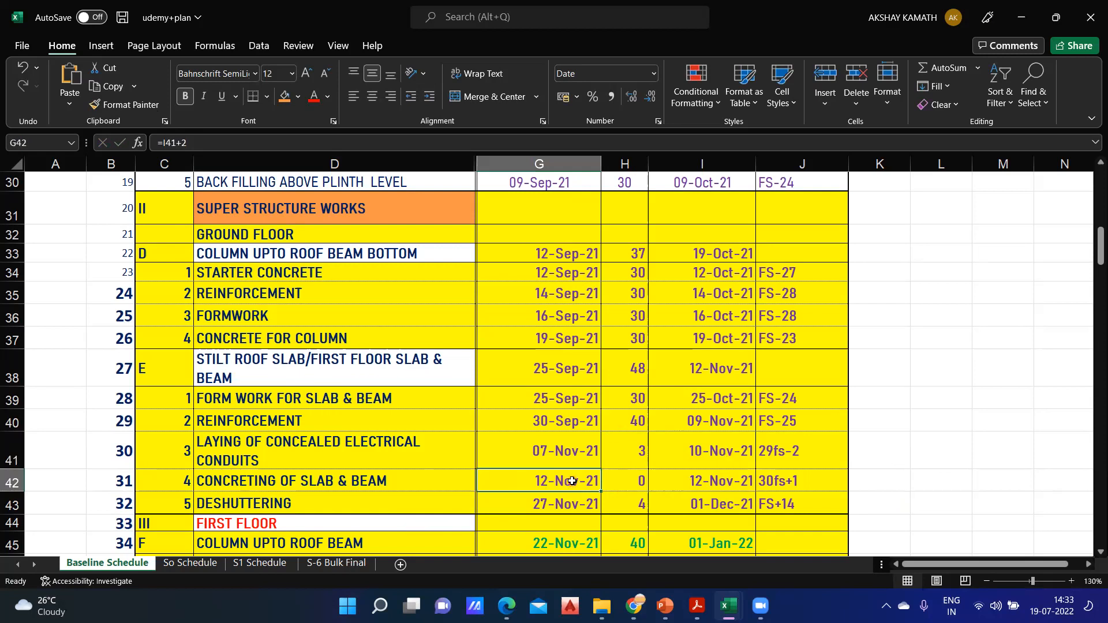
Restore the one-day lag in the start date formula of Concreting of Slab & Beam in G42 as =I41+1.
click(206, 137)
key(BackSpace)
text(1)
key(Return)
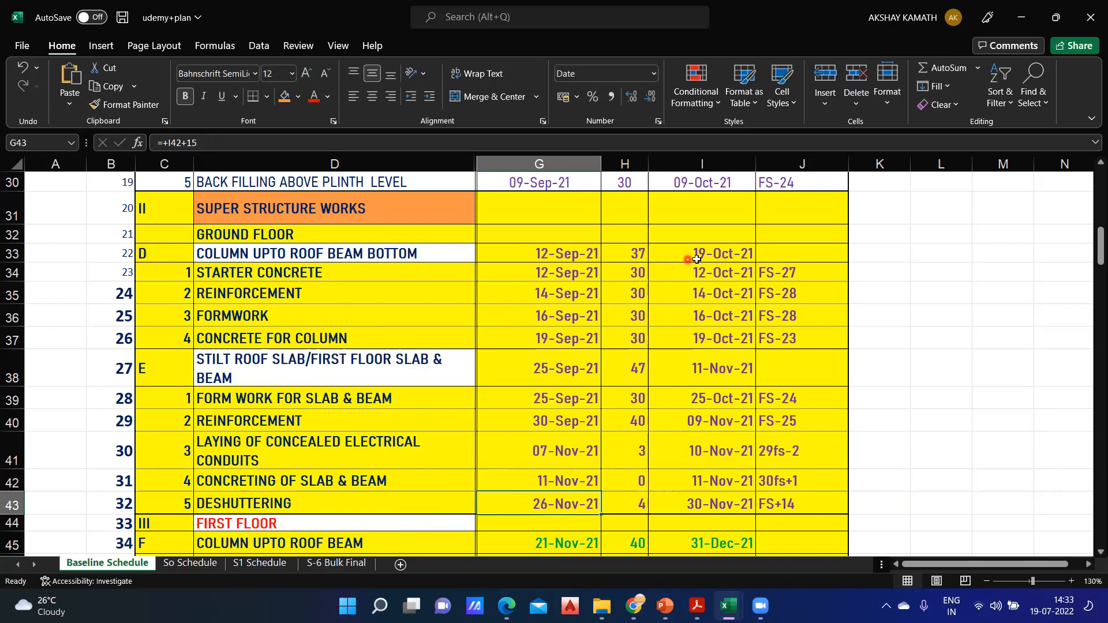
Set the Deshuttering start date formula in G43 to =+I42+21, after checking the duration and finish cells of Concreting of Slab & Beam.
scroll(664, 284, down, 1)
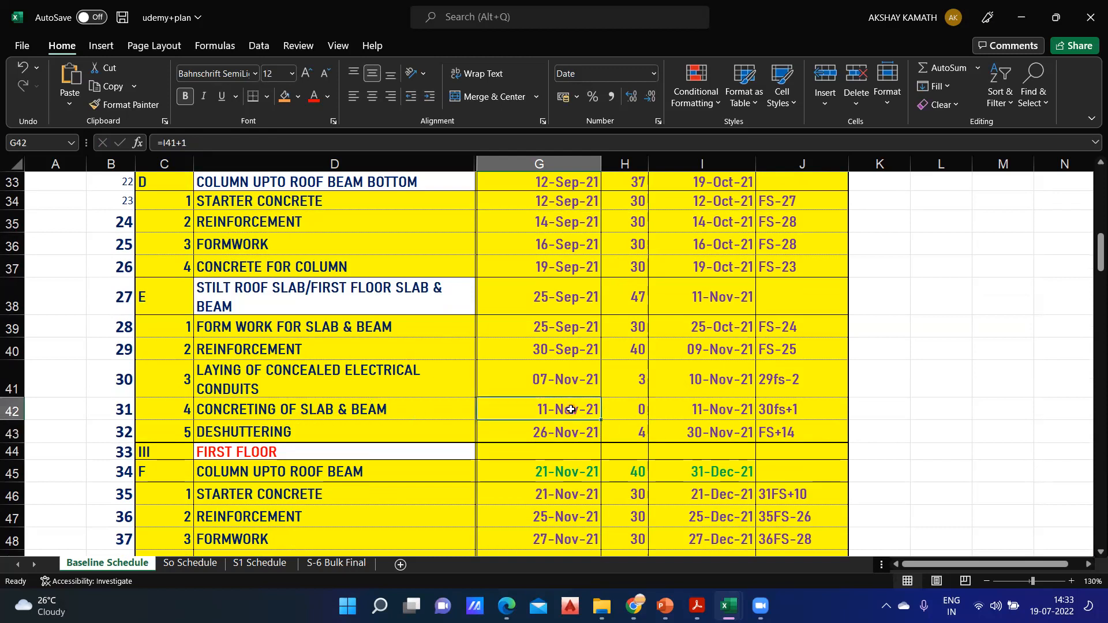
click(634, 409)
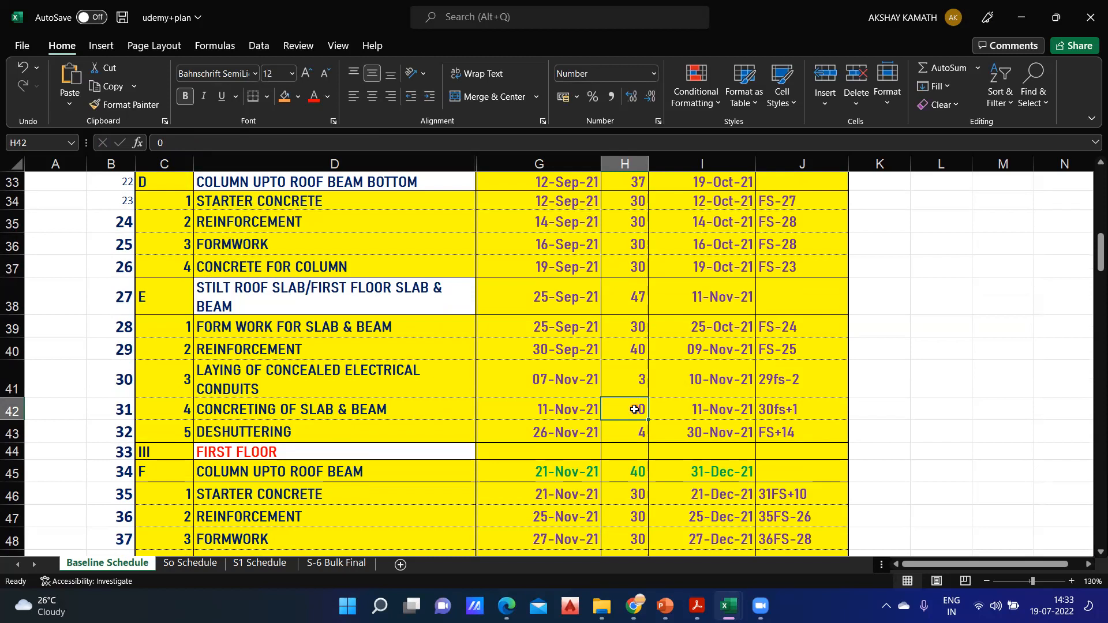
click(745, 414)
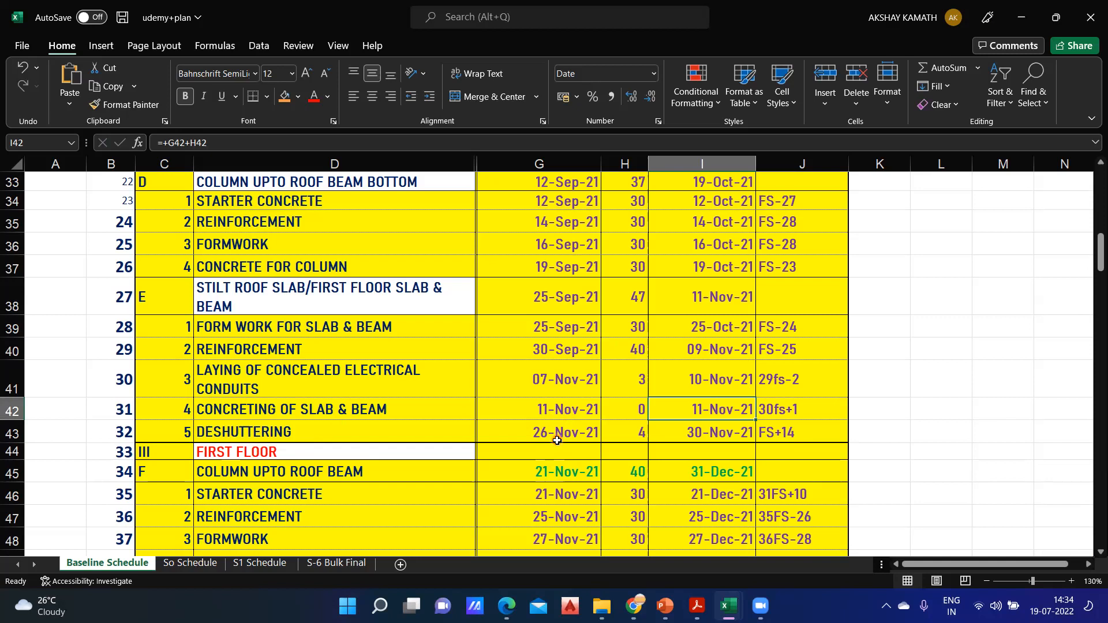
click(557, 438)
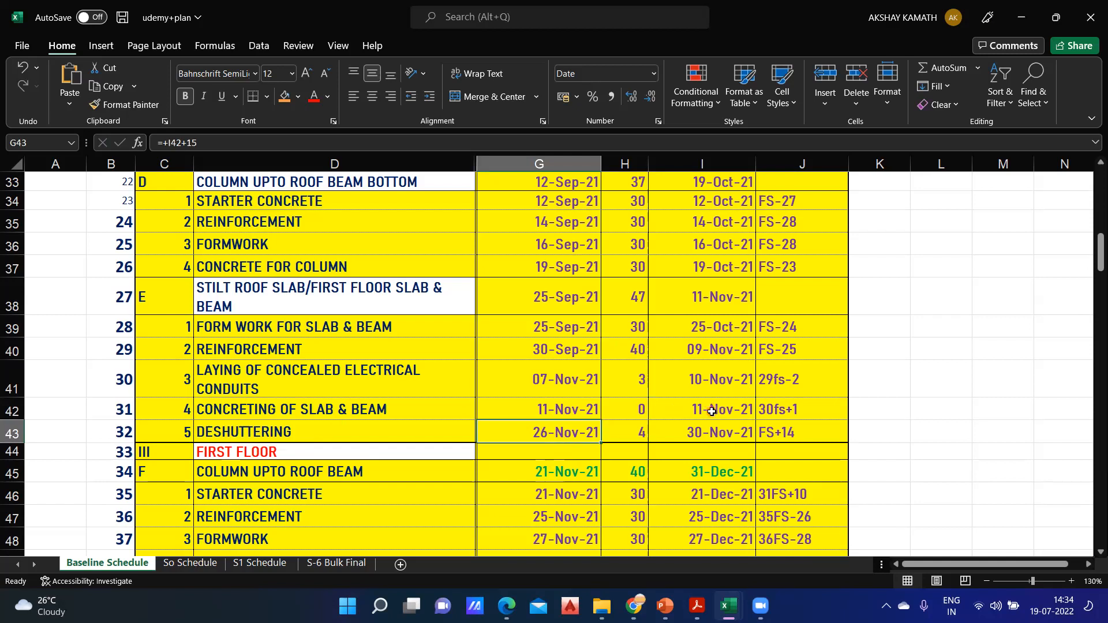
click(205, 142)
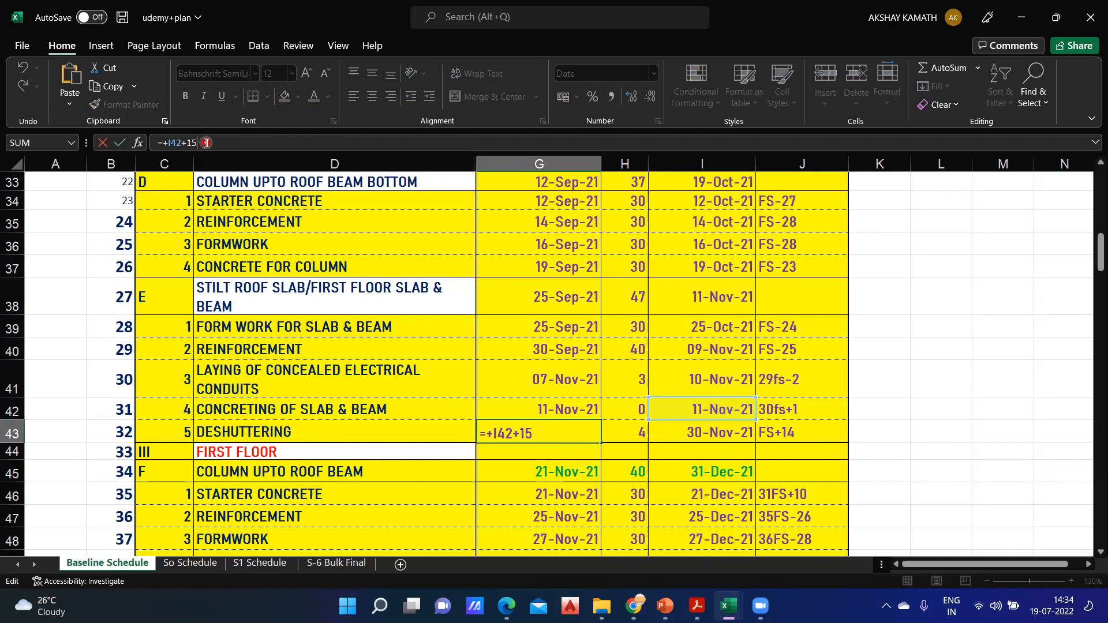
key(BackSpace)
key(BackSpace)
text(21)
key(Return)
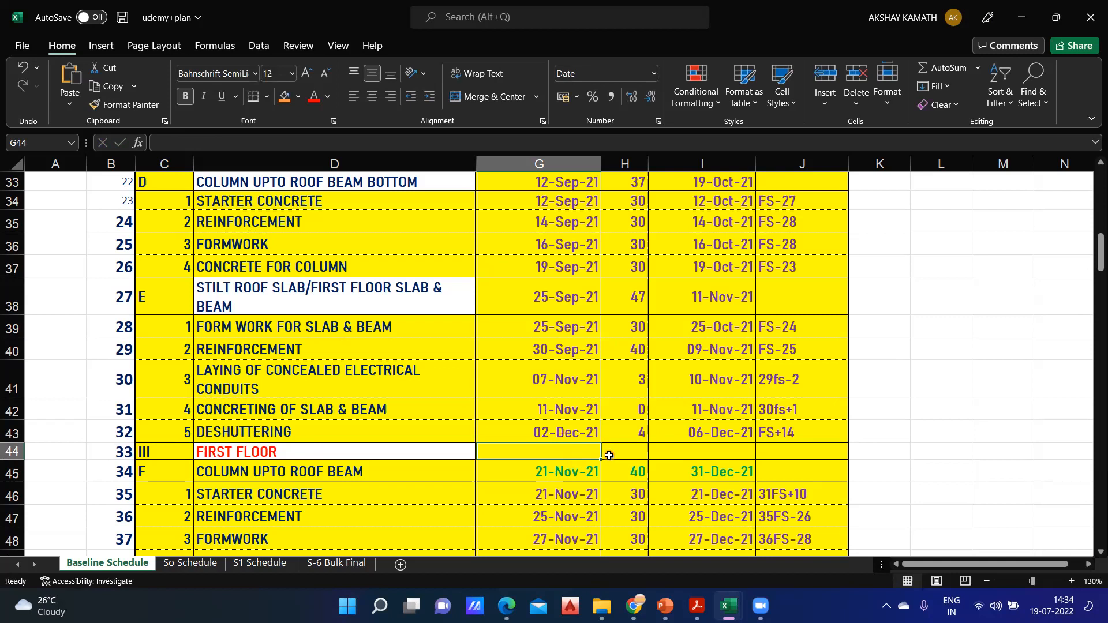
Set the duration of the ground floor Deshuttering activity in H43 to 5 days.
click(642, 434)
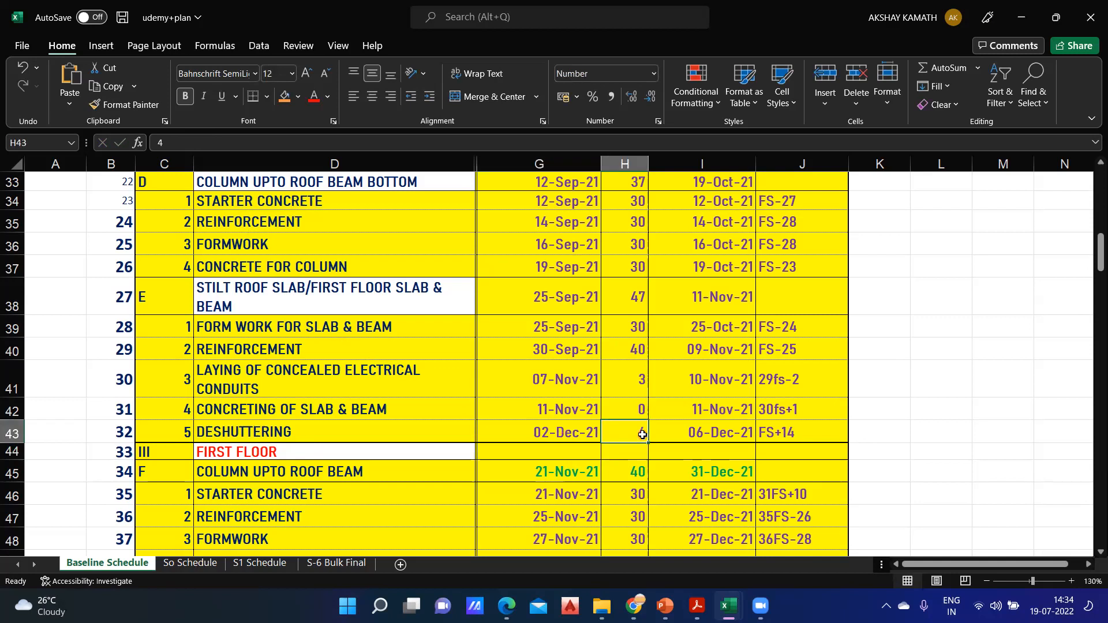
text(5)
key(Return)
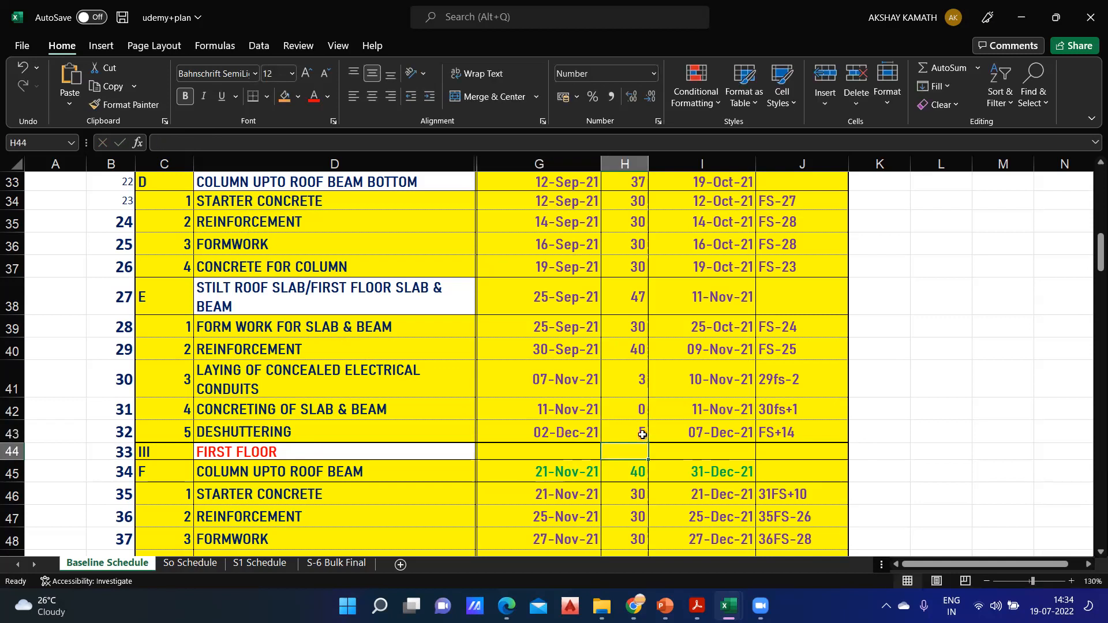
Try a shorter Deshuttering duration of 2 days in H43.
key(Up)
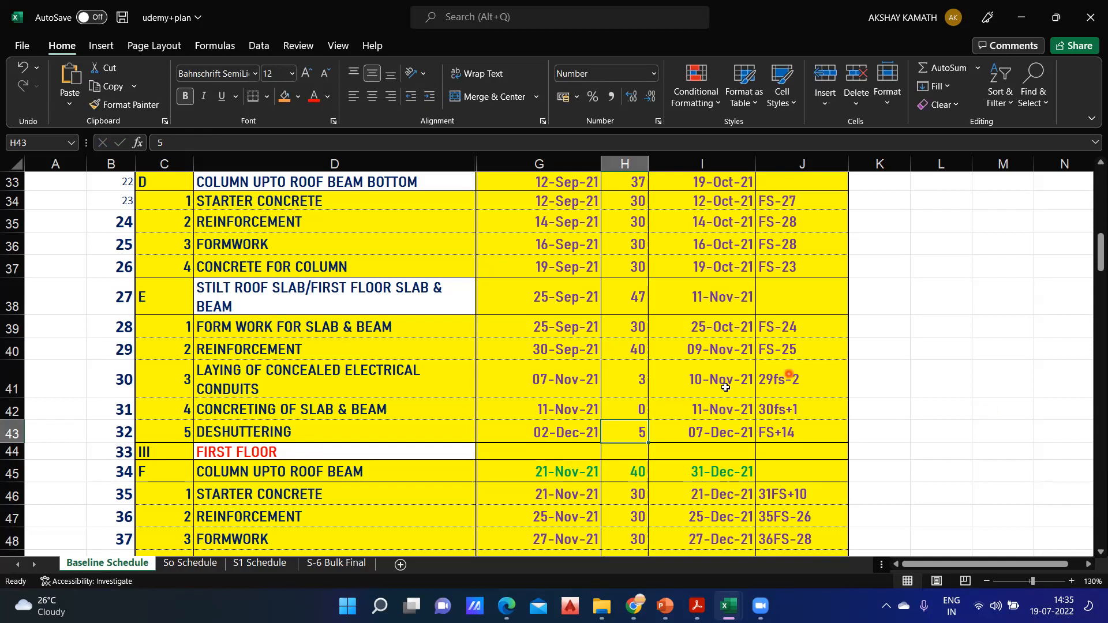
text(2)
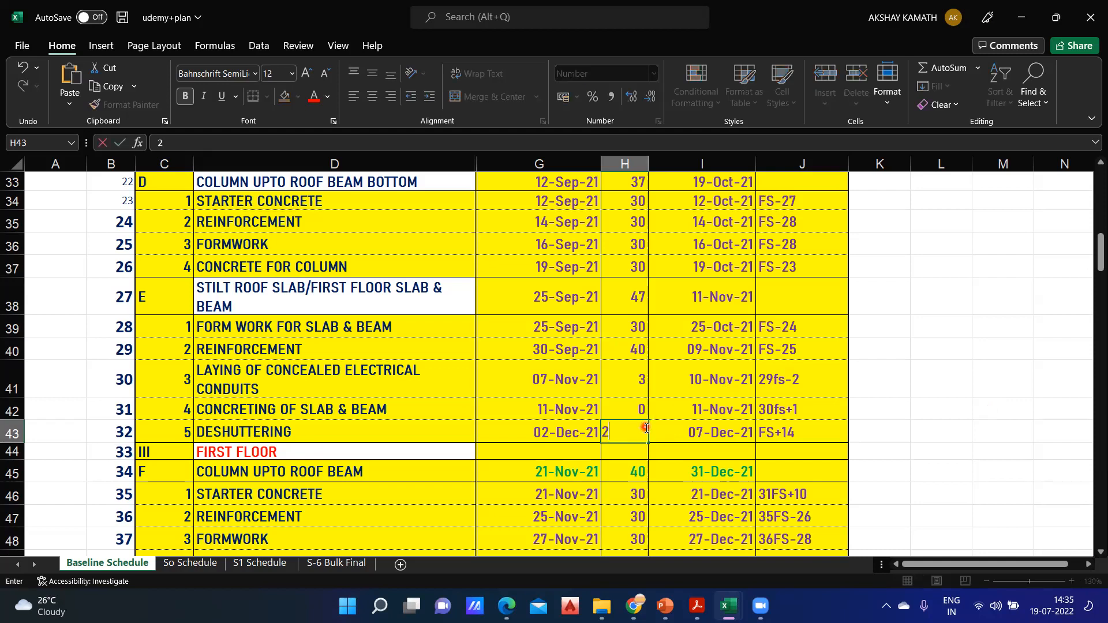
click(1052, 373)
click(618, 426)
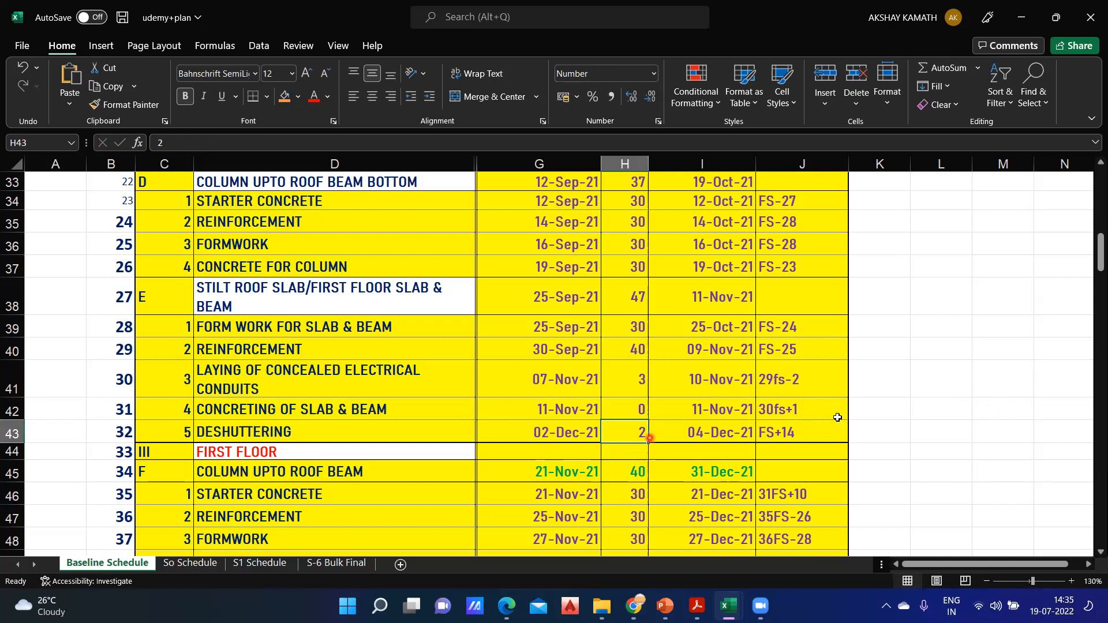
click(987, 378)
Return the Deshuttering duration in H43 to 5 days.
click(639, 433)
text(5)
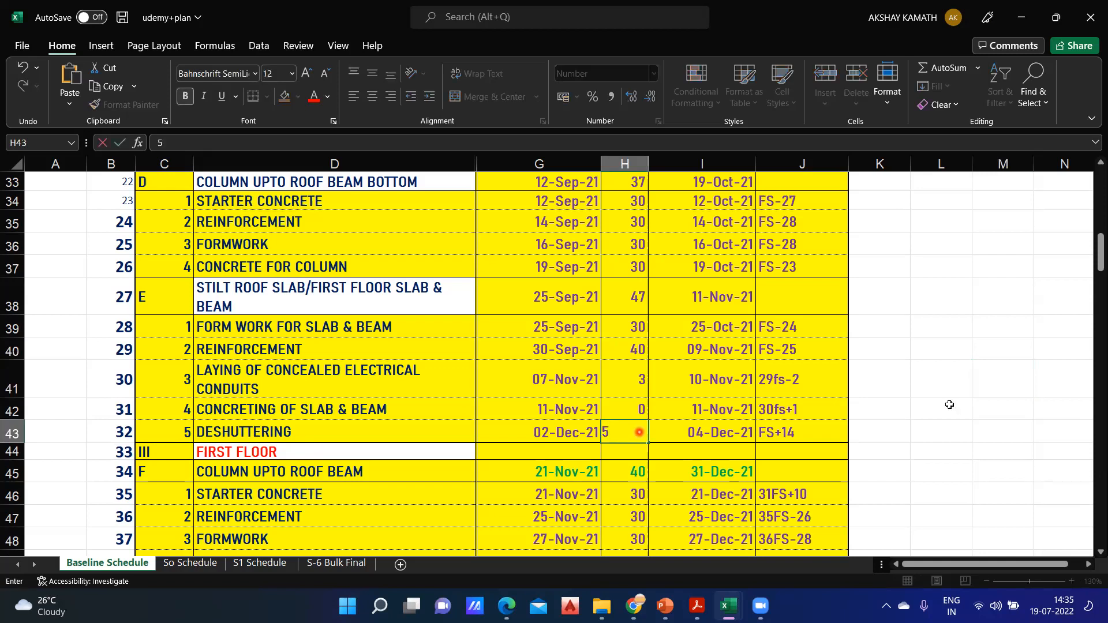
click(1008, 393)
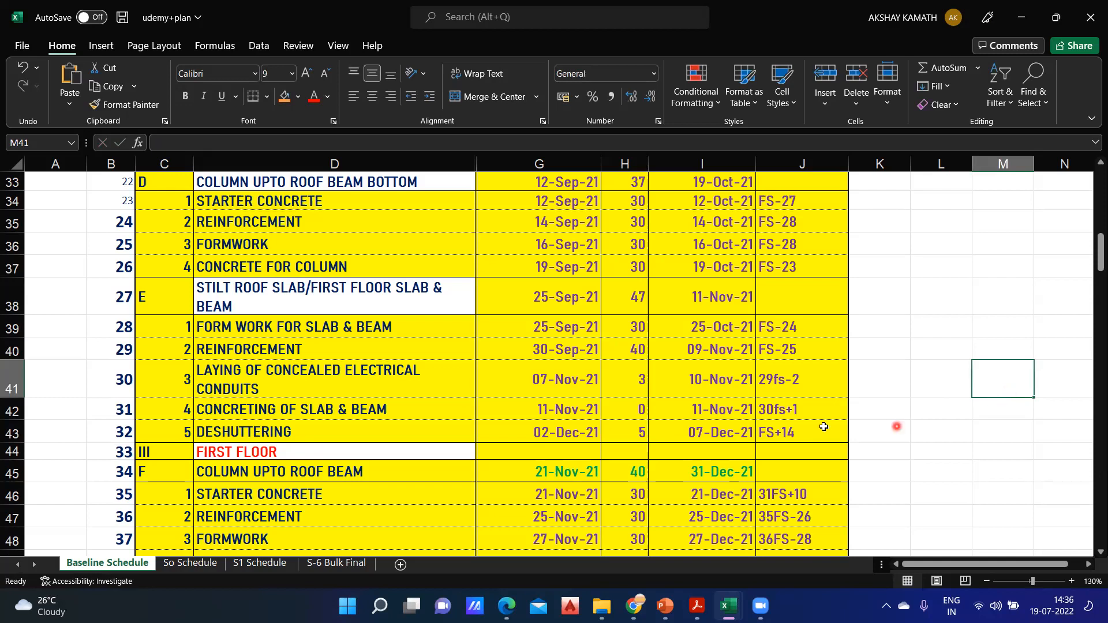
Examine how the first floor Starter Concrete start date formula relates to the Concreting of Slab & Beam and Deshuttering dates below it.
scroll(794, 400, down, 1)
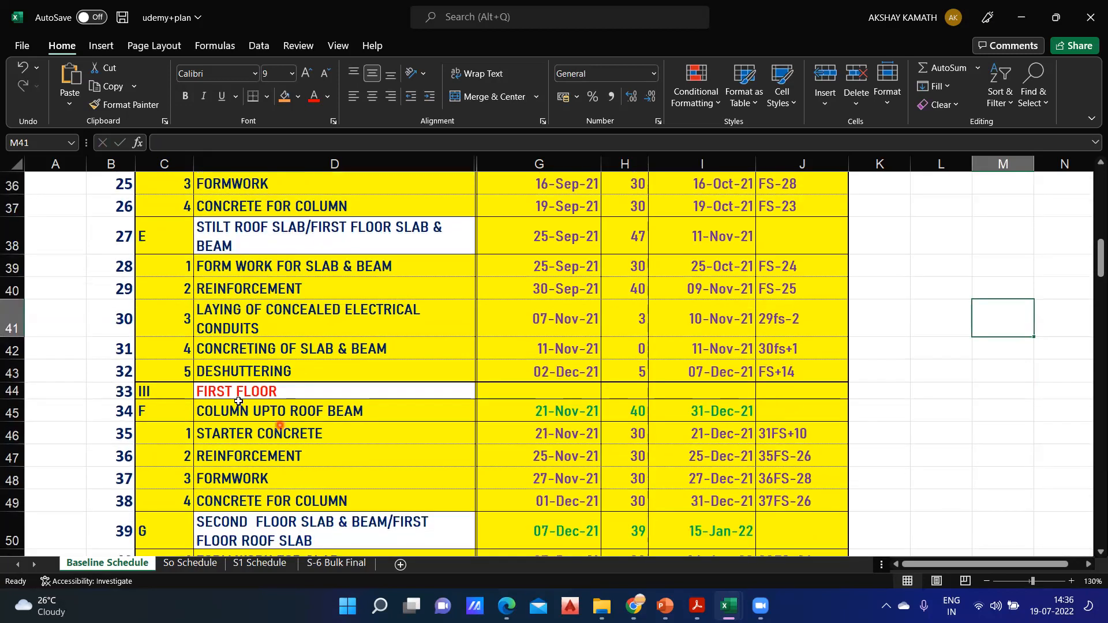
scroll(230, 410, up, 1)
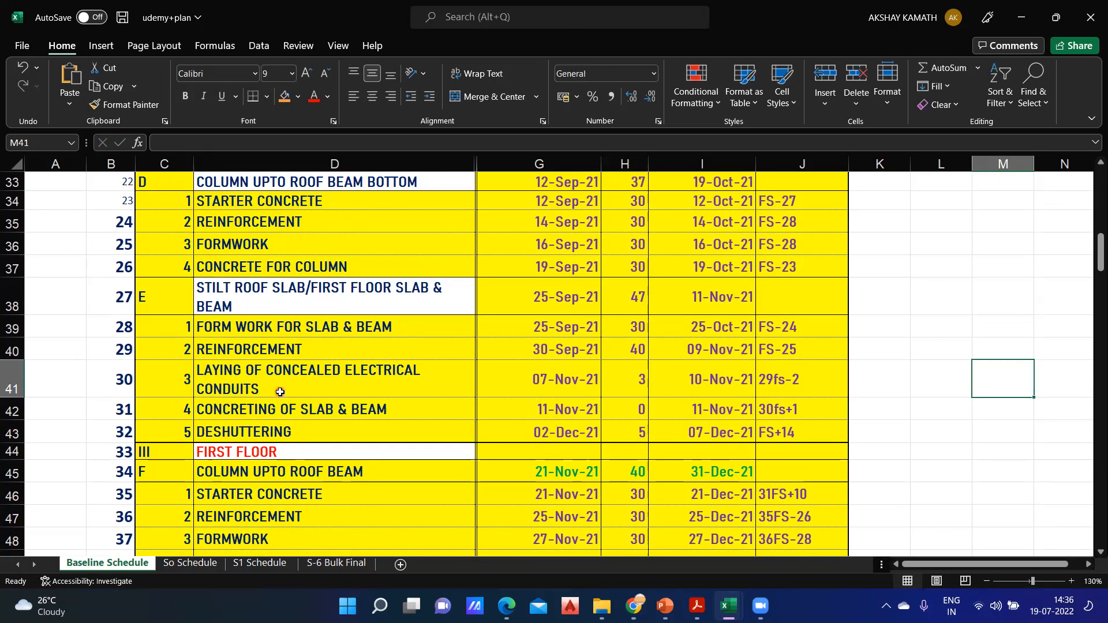
scroll(280, 392, down, 1)
scroll(280, 392, down, 1)
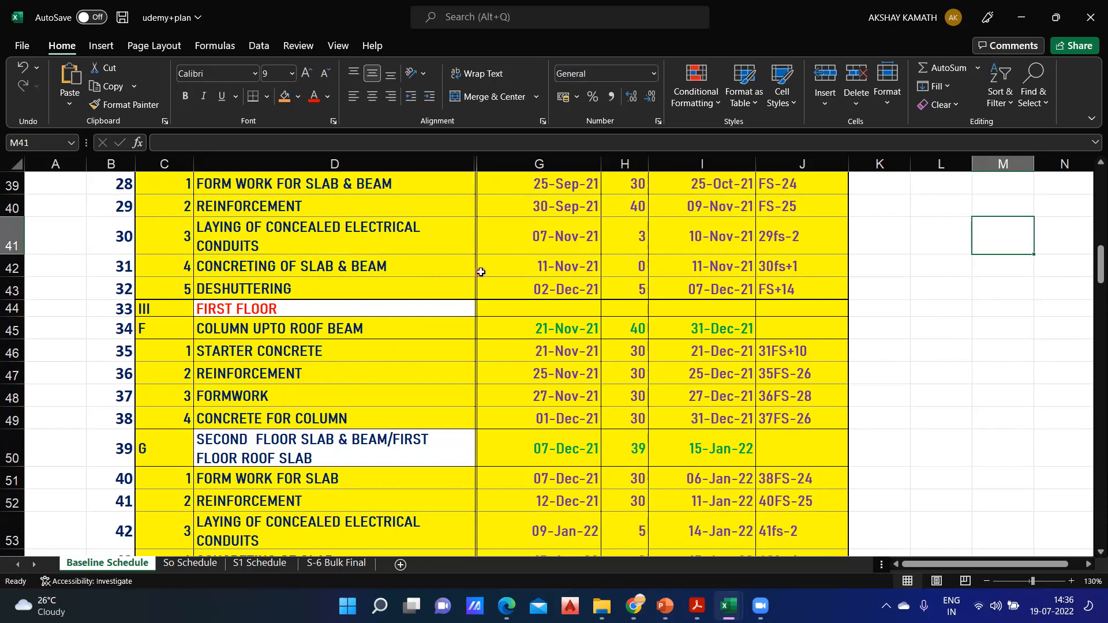
click(560, 293)
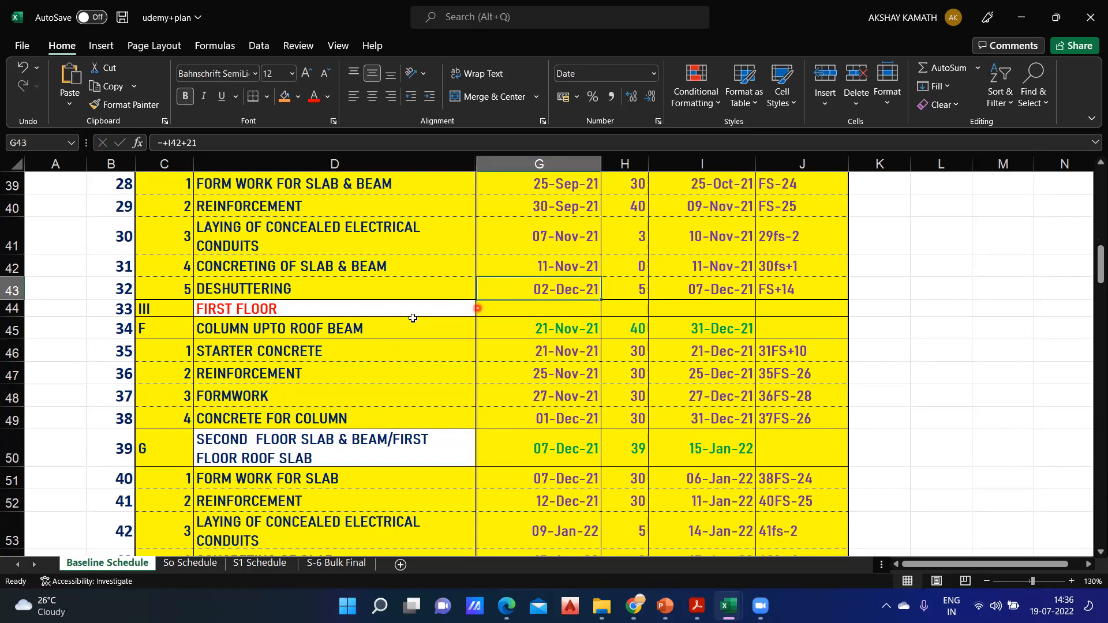
click(248, 356)
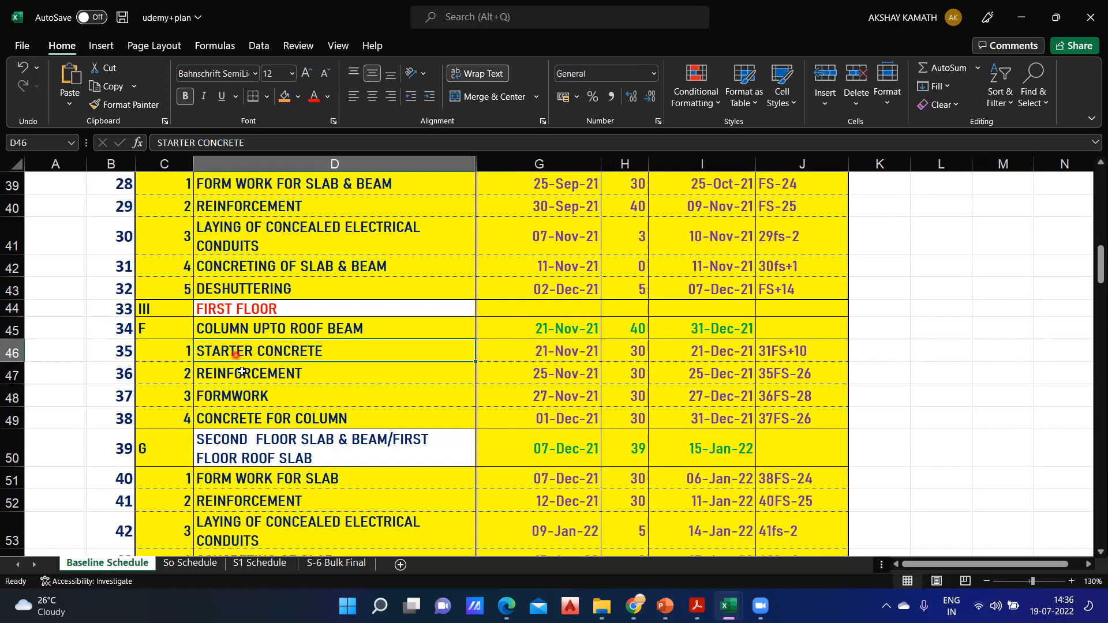
click(556, 355)
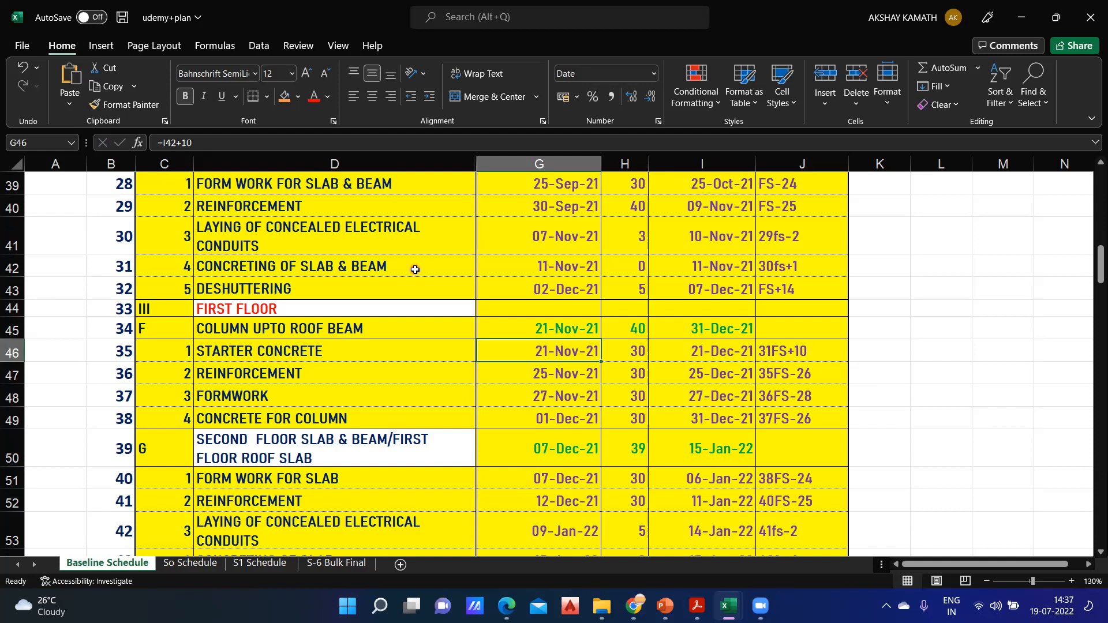
click(376, 352)
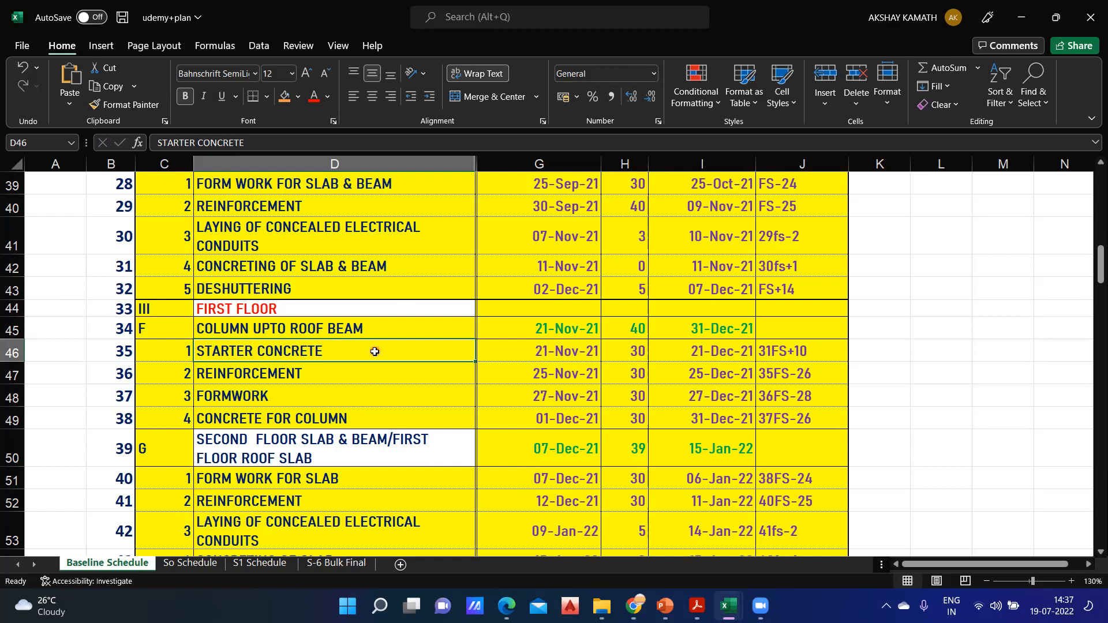
click(424, 411)
click(558, 266)
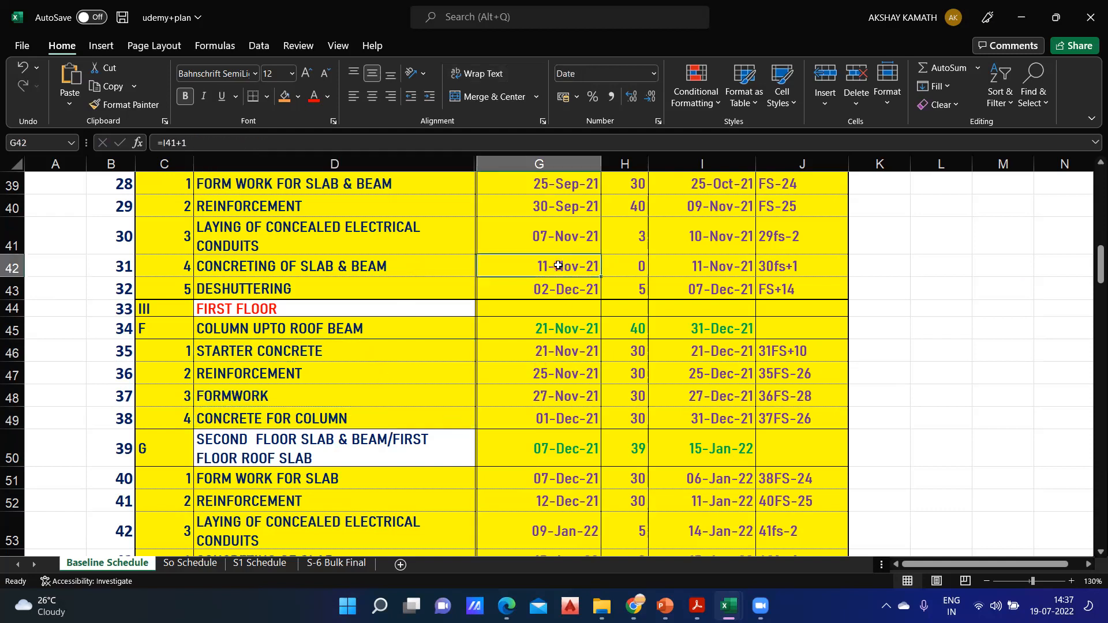
drag(269, 266, 520, 270)
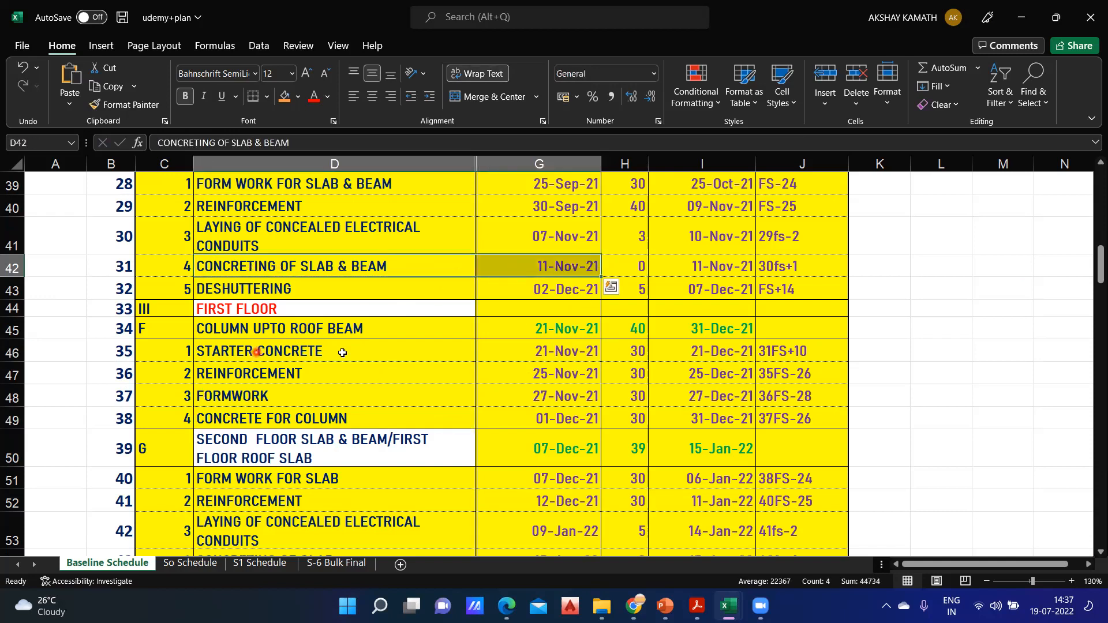
Fill the Concreting of Slab & Beam cells D42:I42 and the first floor Starter Concrete cells D46:G46 with red.
drag(342, 353, 543, 352)
click(297, 97)
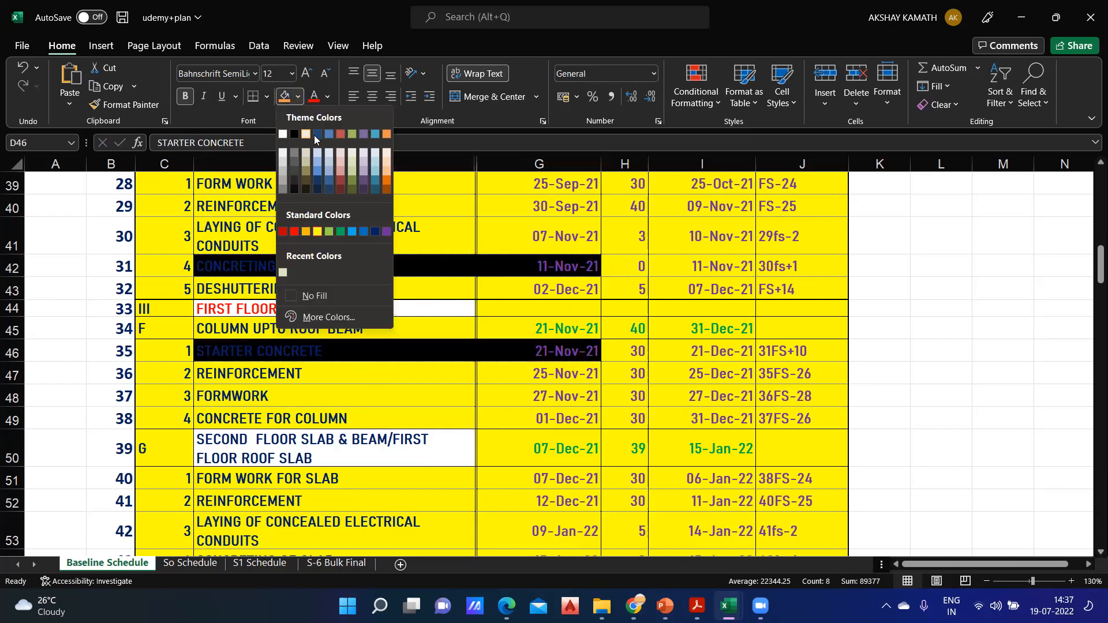
click(340, 136)
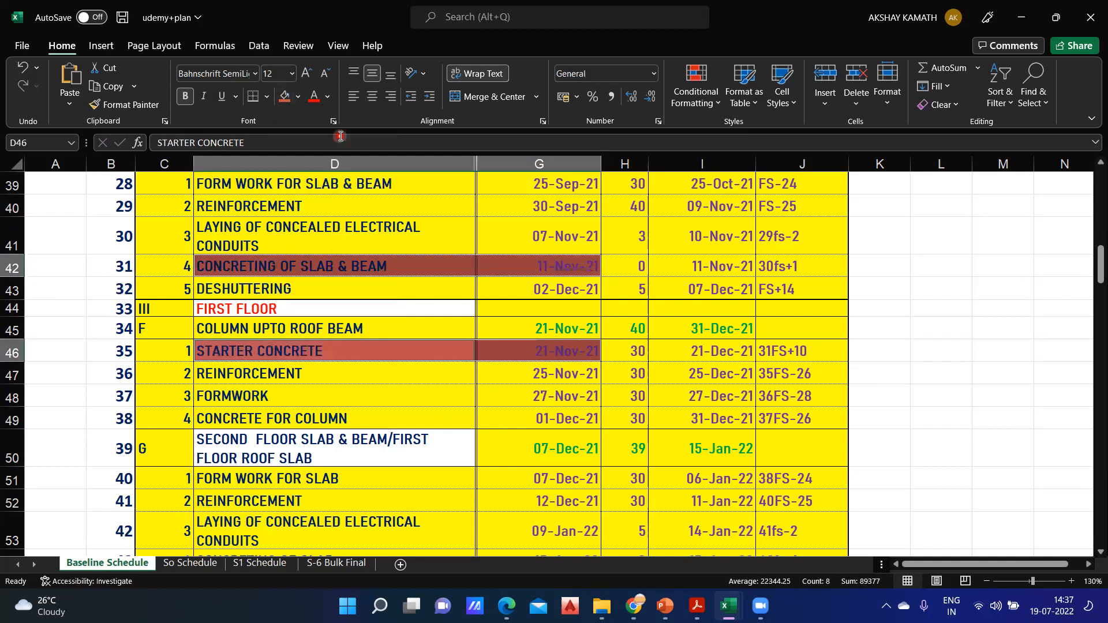
click(1007, 397)
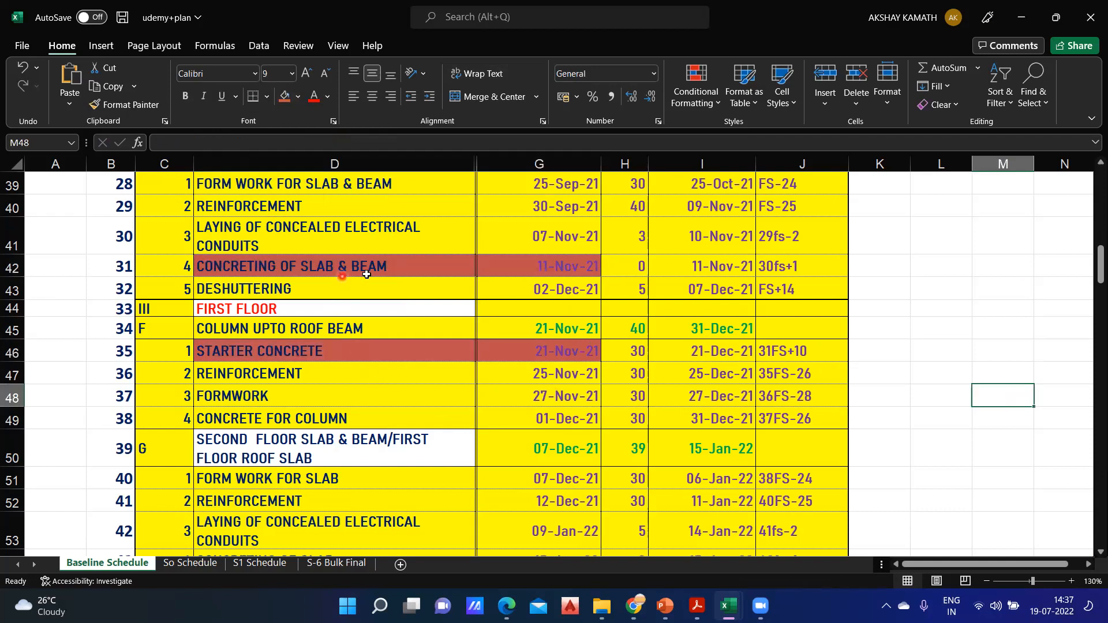
click(690, 272)
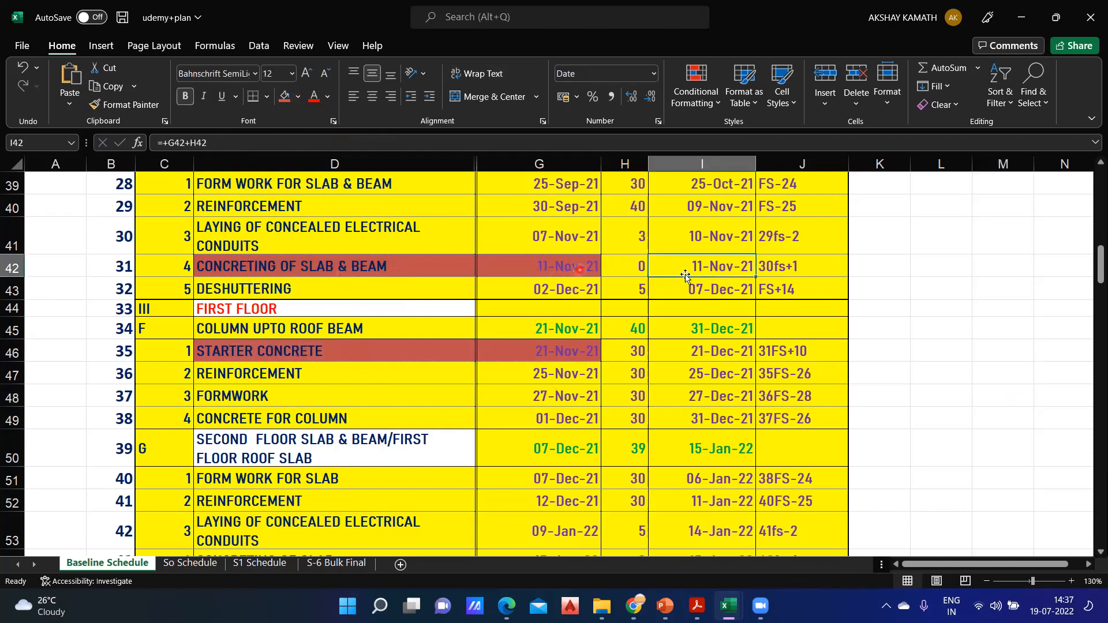
drag(227, 271, 722, 268)
click(861, 321)
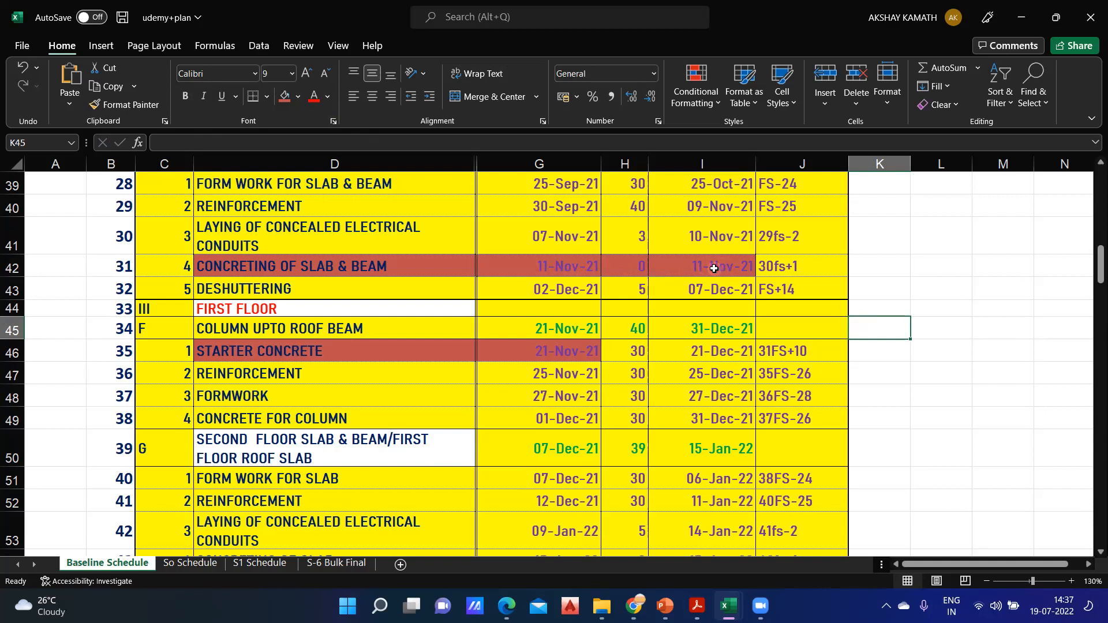
Re-enter the first floor Starter Concrete start date formula in G46 as =I42+10, referencing the Concreting of Slab & Beam finish date.
click(557, 354)
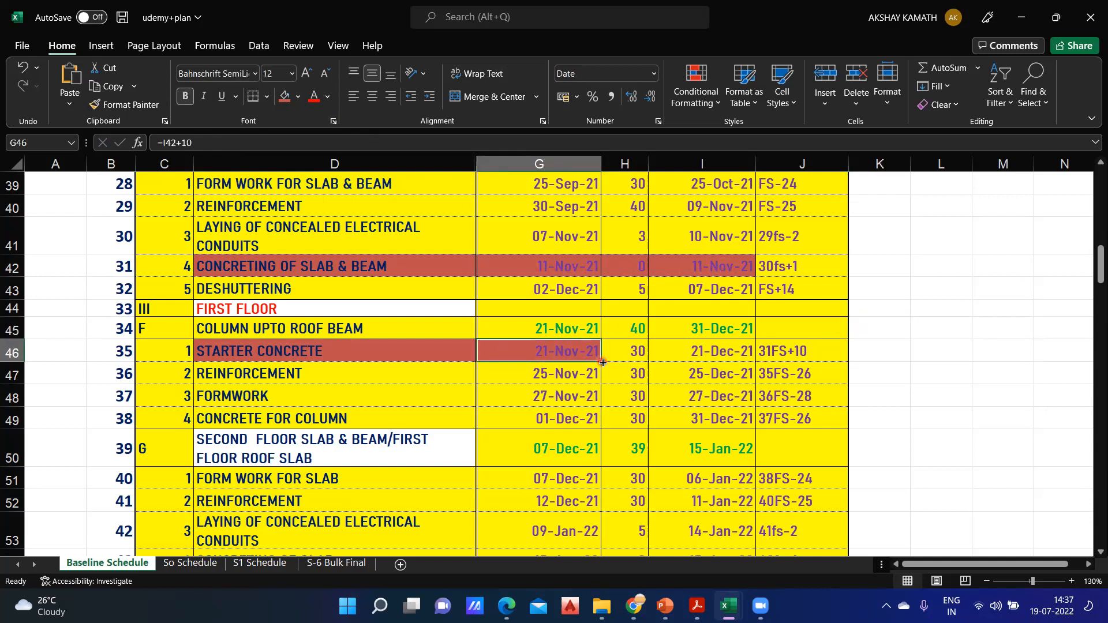
click(277, 147)
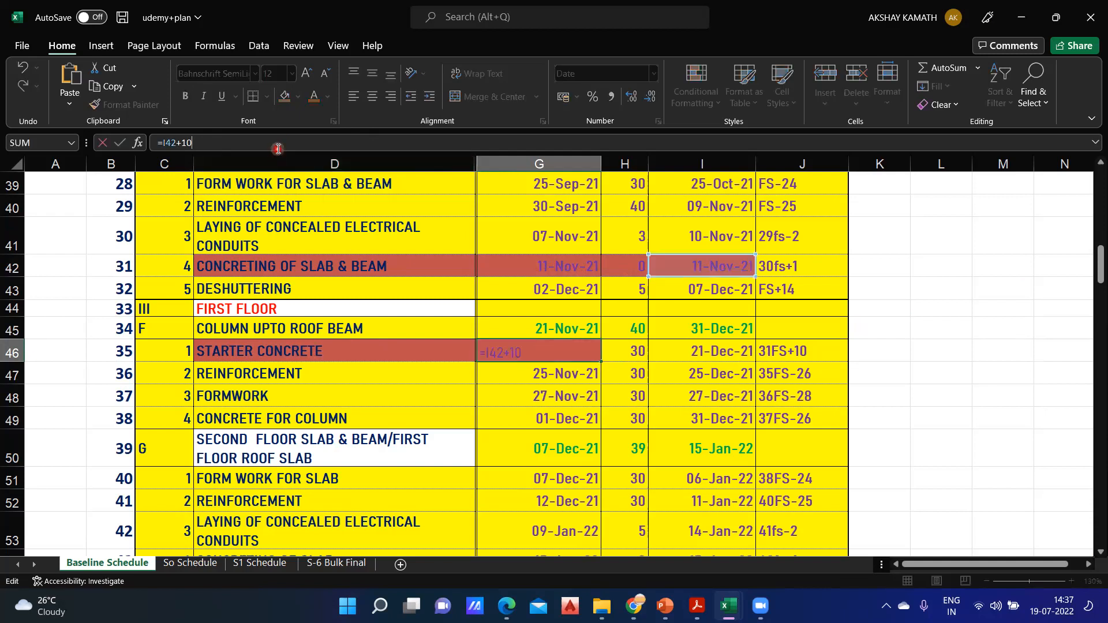
key(BackSpace)
key(BackSpace)
key(BackSpace)
key(BackSpace)
key(BackSpace)
key(BackSpace)
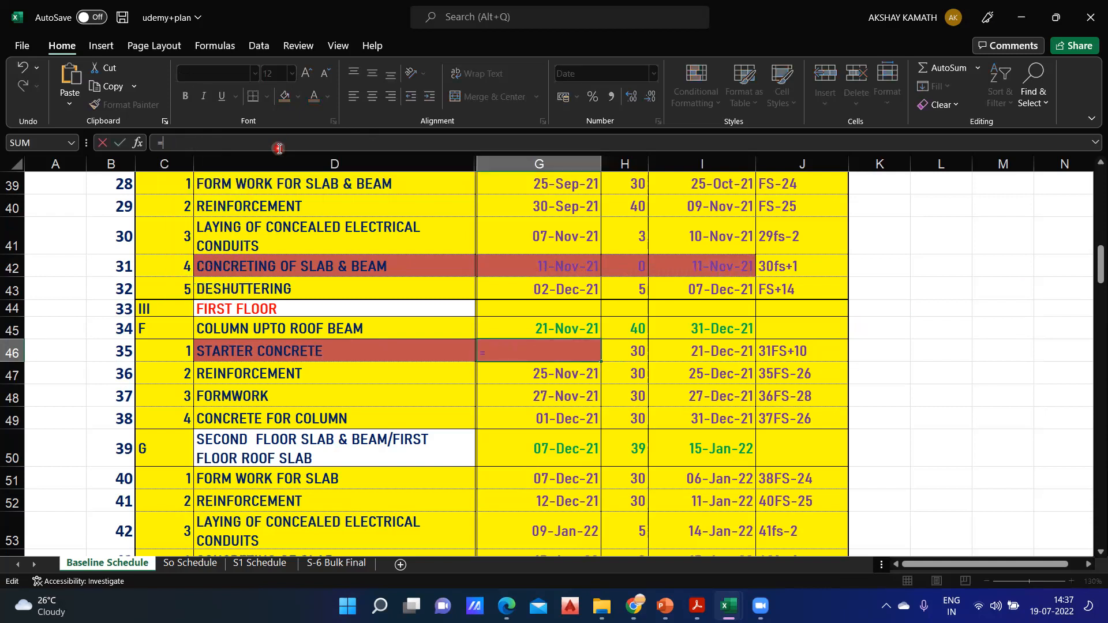
click(718, 269)
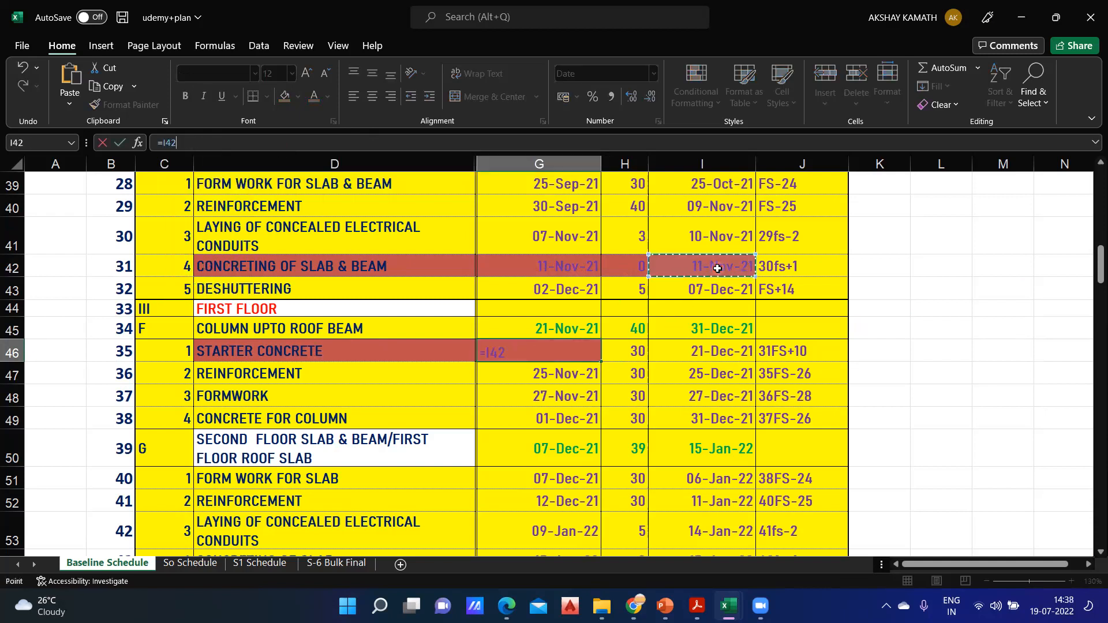
text(+10)
key(Return)
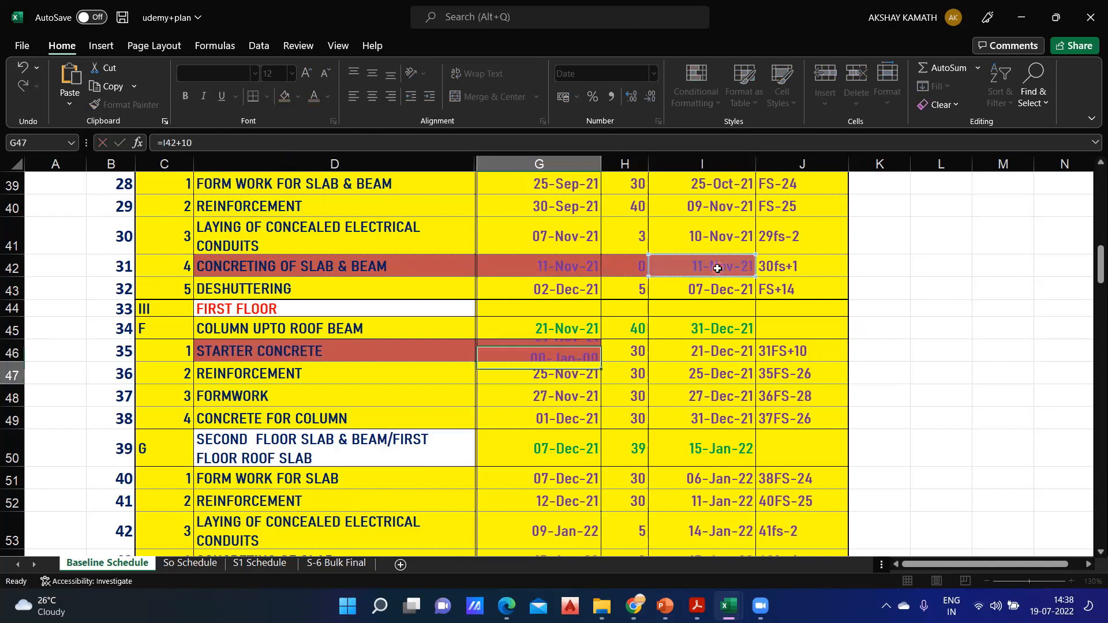
Shorten the lag in the first floor Starter Concrete start date by changing the G46 formula to =I42+1.
click(556, 354)
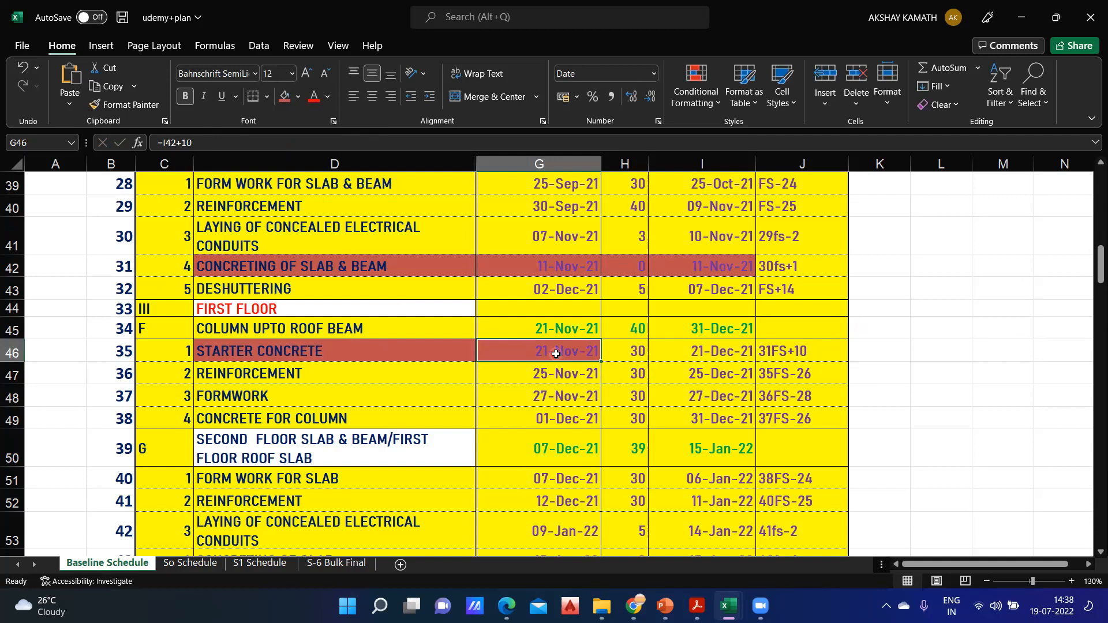
click(208, 142)
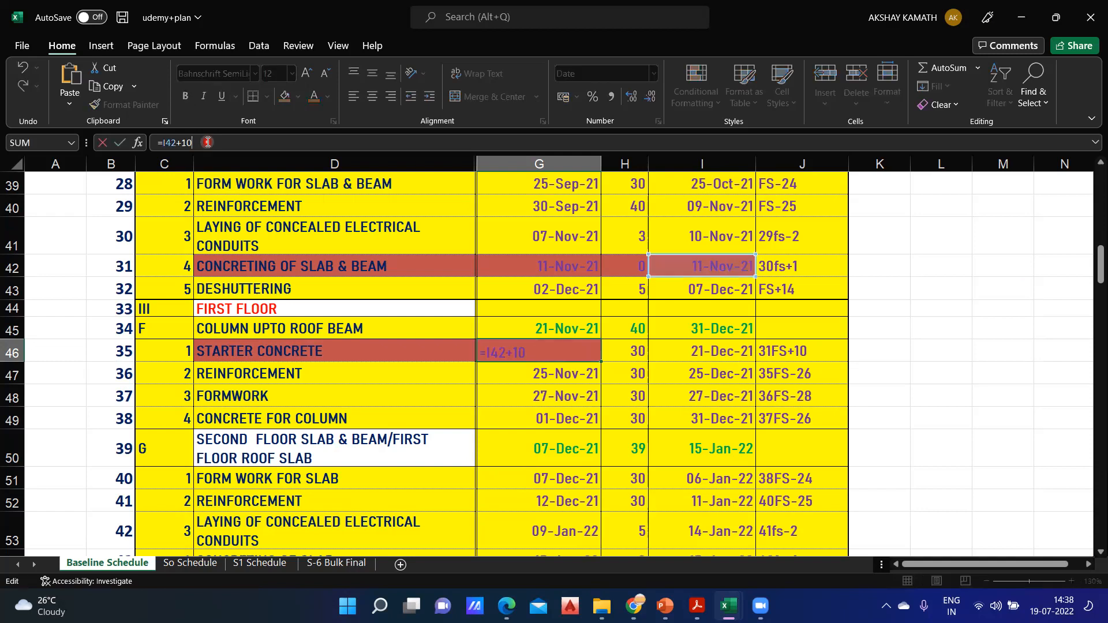
key(BackSpace)
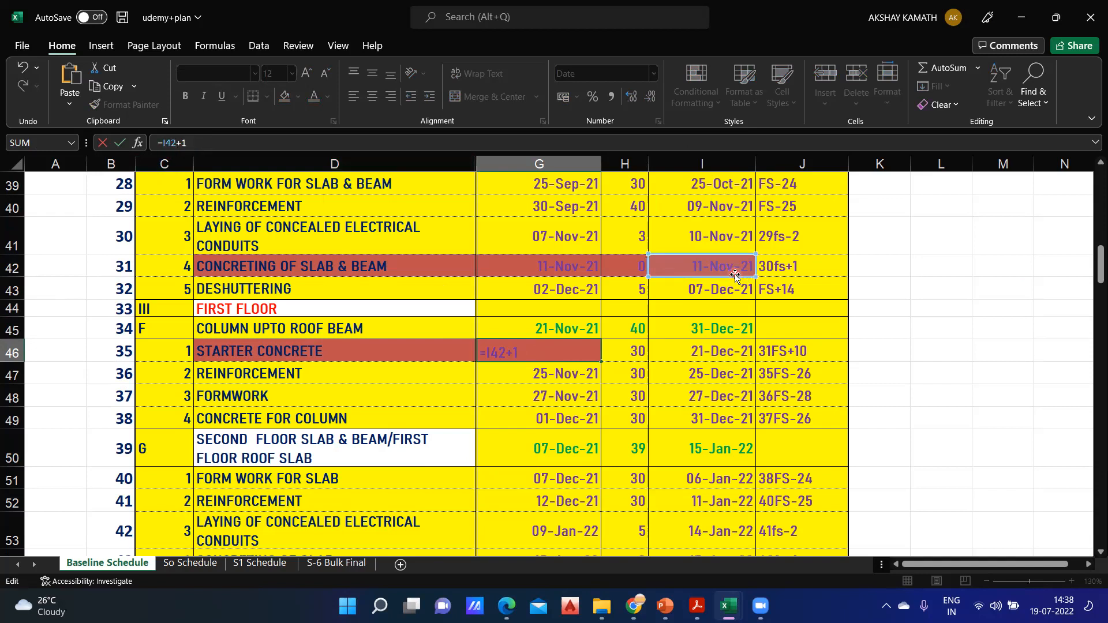
key(ctrl+Return)
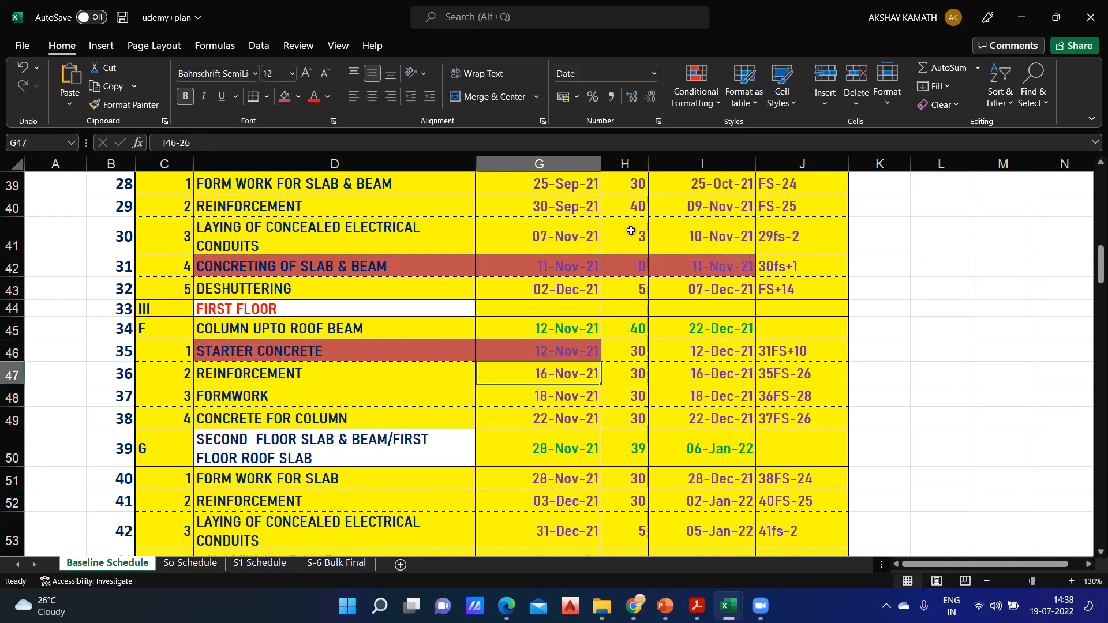
Examine the first floor Starter Concrete duration and finish date, and the date formulas of the roof slab's Reinforcement and concealed electrical conduits.
click(625, 353)
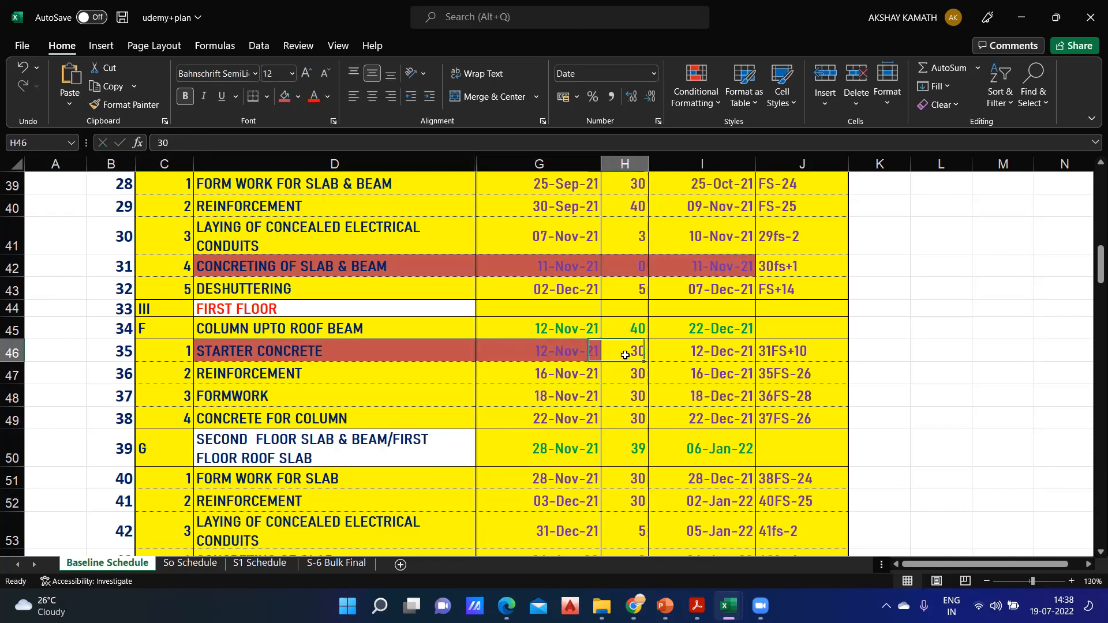
click(723, 358)
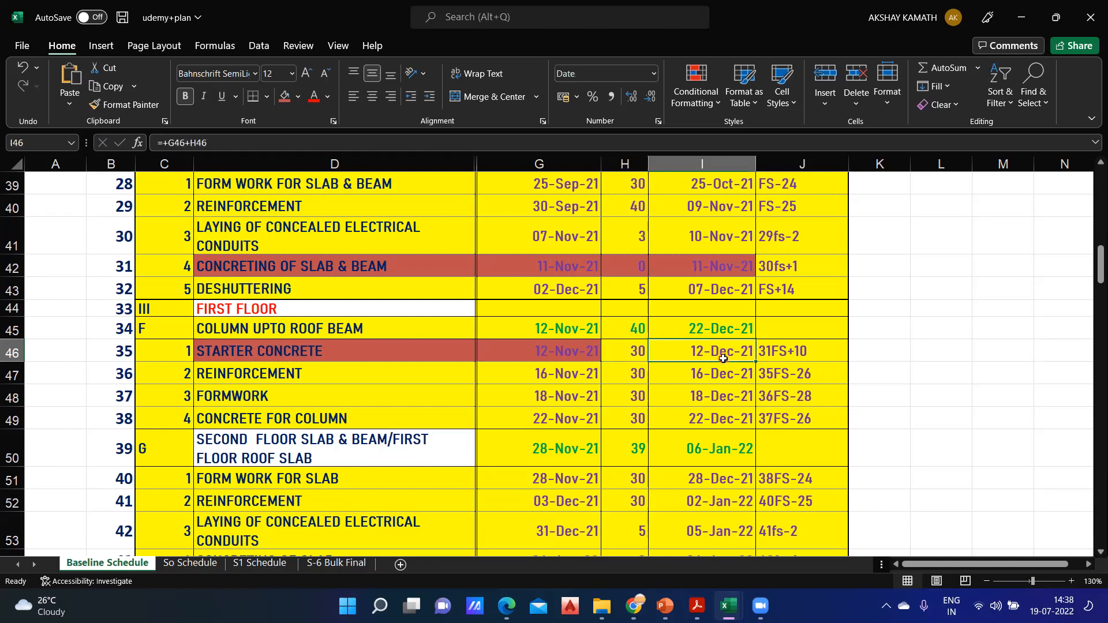
scroll(456, 359, up, 2)
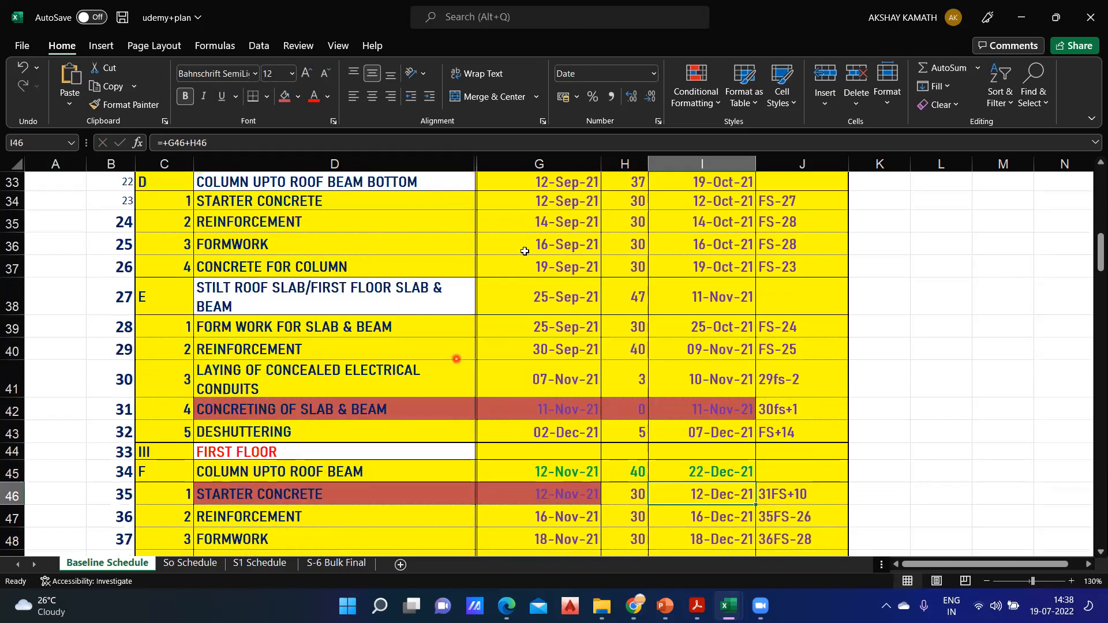
scroll(346, 340, up, 2)
scroll(281, 293, down, 5)
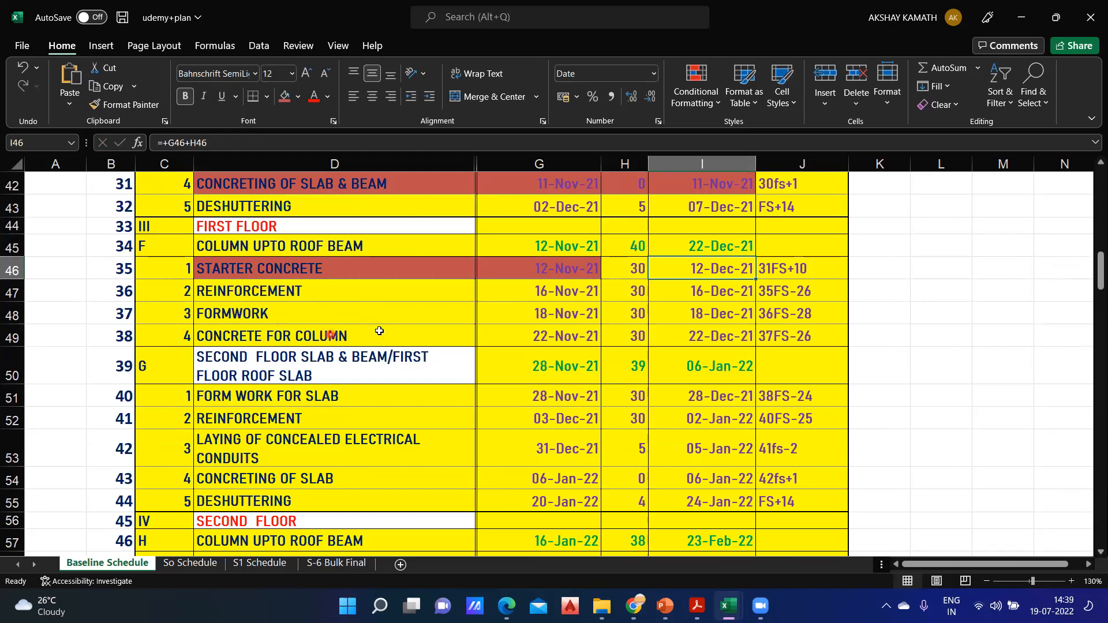
scroll(371, 334, down, 2)
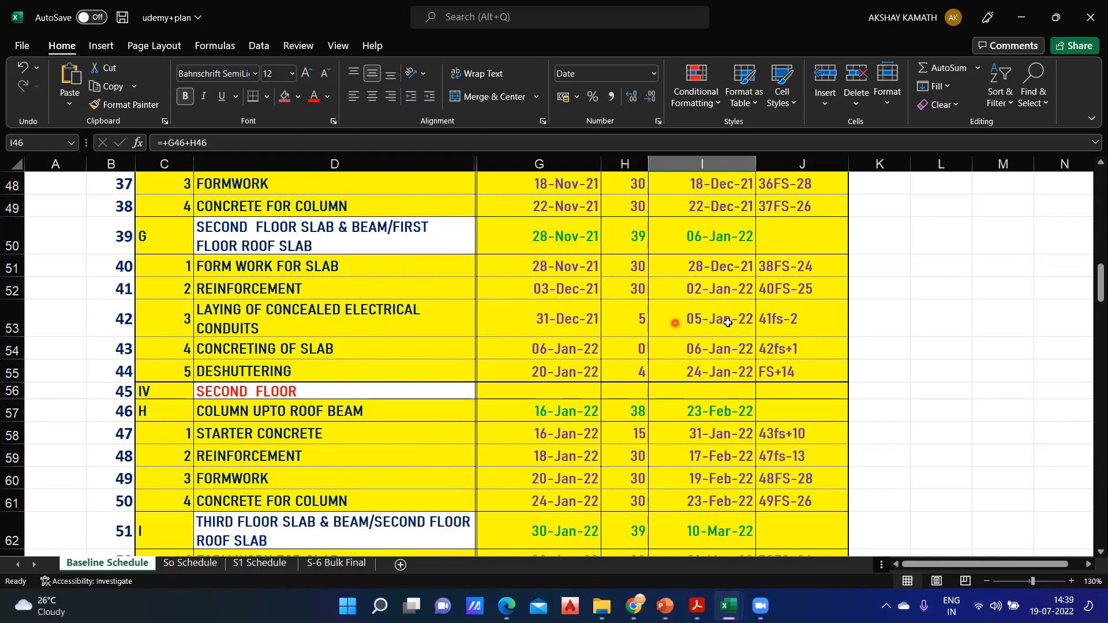
click(728, 294)
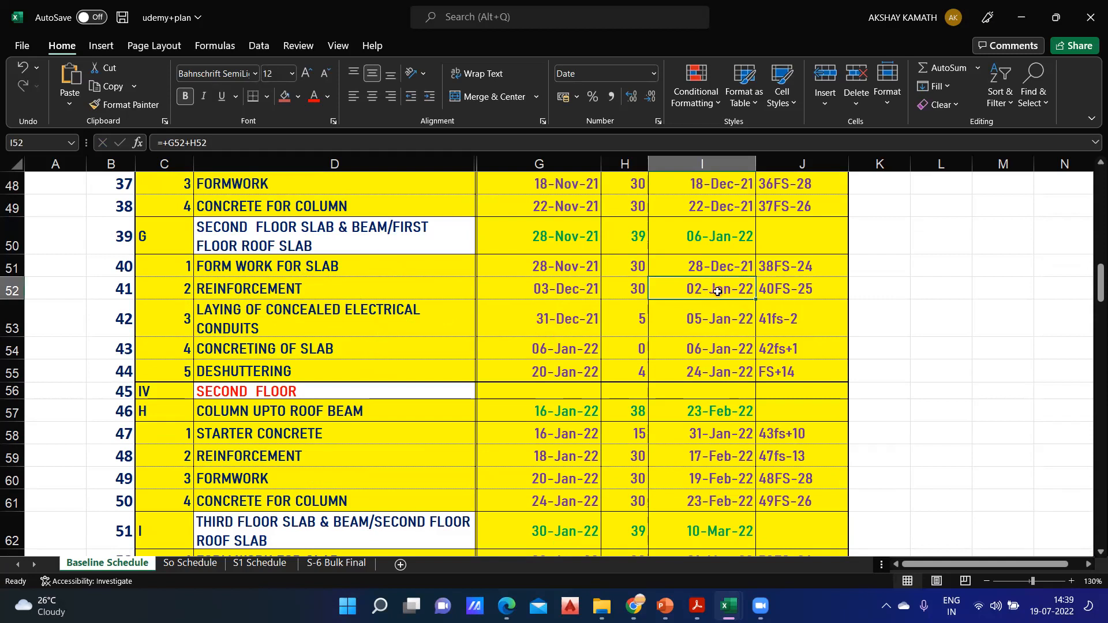
click(563, 319)
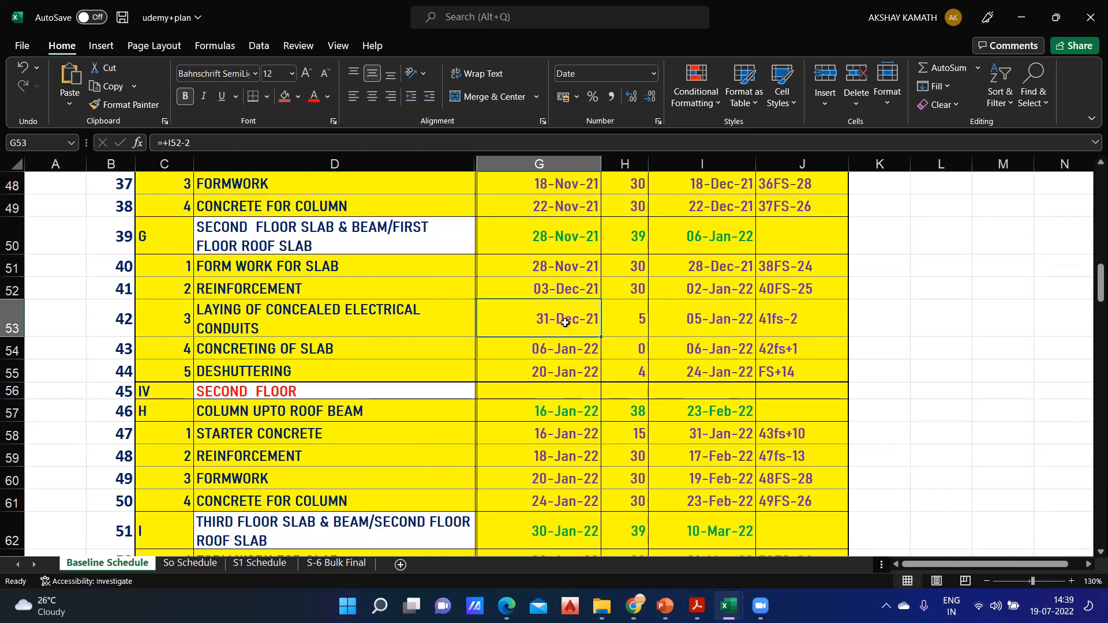
click(714, 325)
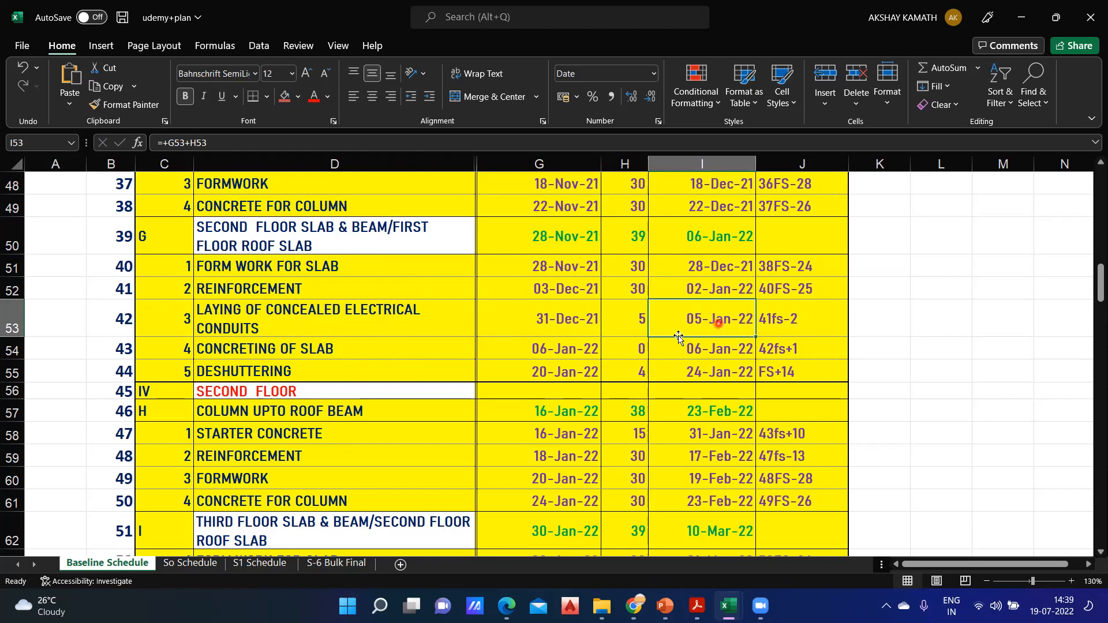
Change the first floor Concreting of Slab start date formula in G54 to =+I53+2 and check the roof slab finish date in I50.
click(586, 349)
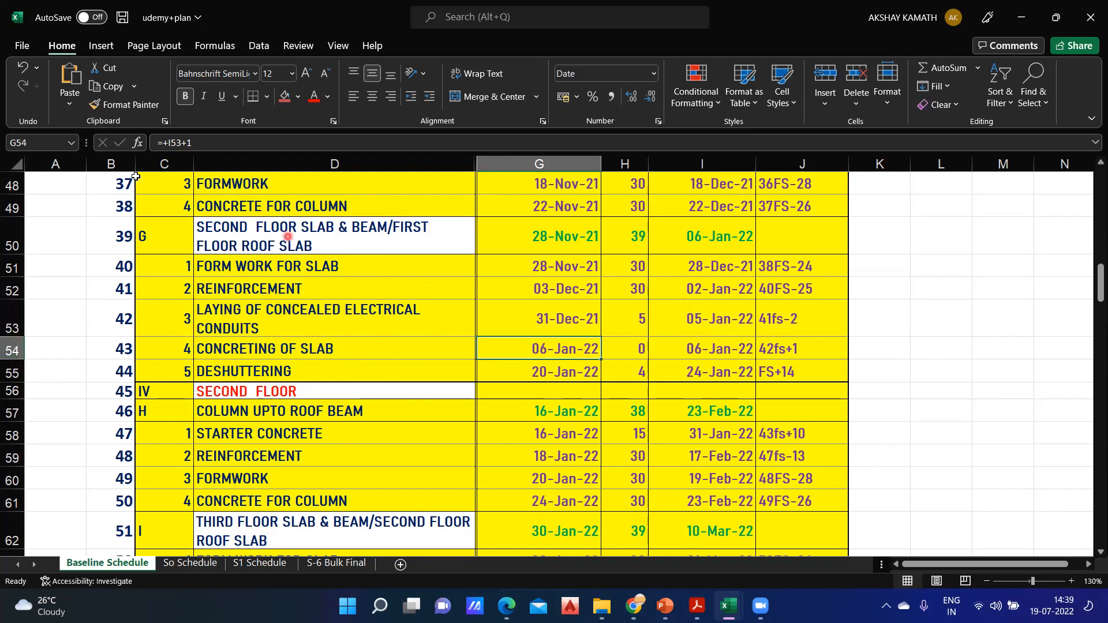
click(237, 142)
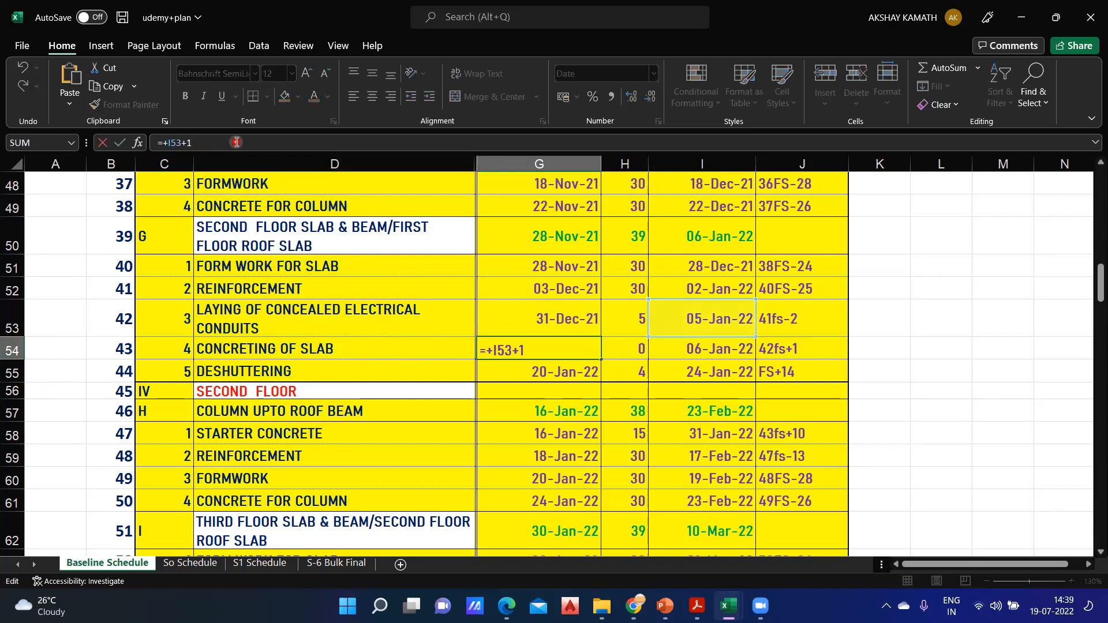
key(BackSpace)
text(2)
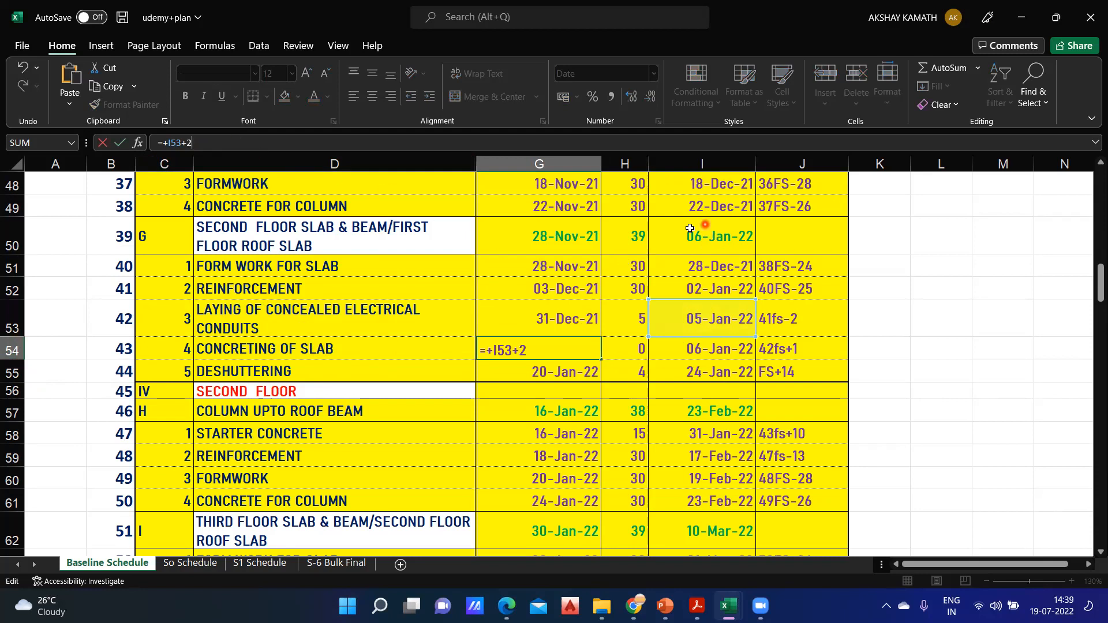
key(Return)
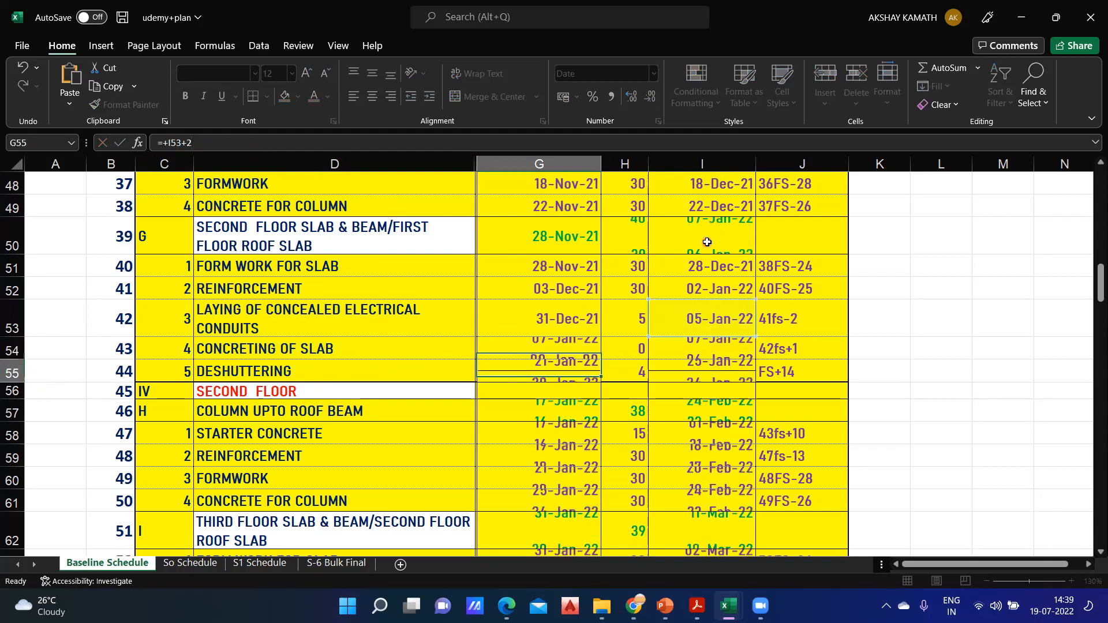
click(707, 242)
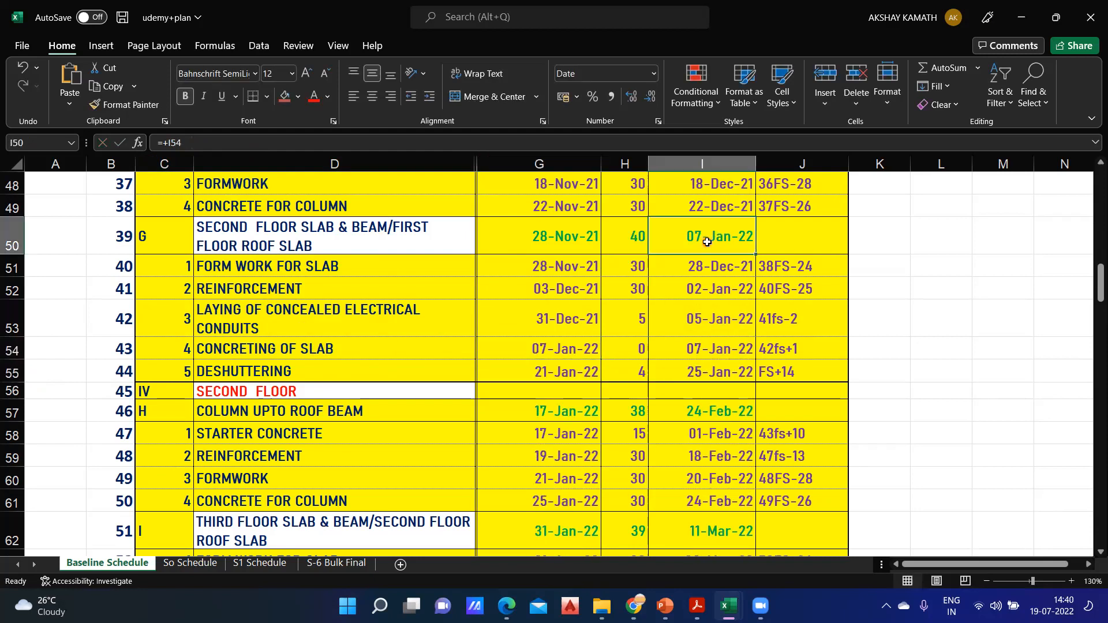
Review the schedule from the A-Block summary down to the first floor Concreting of Slab duration and finish date and the Deshuttering start date formula.
drag(1100, 283, 974, 283)
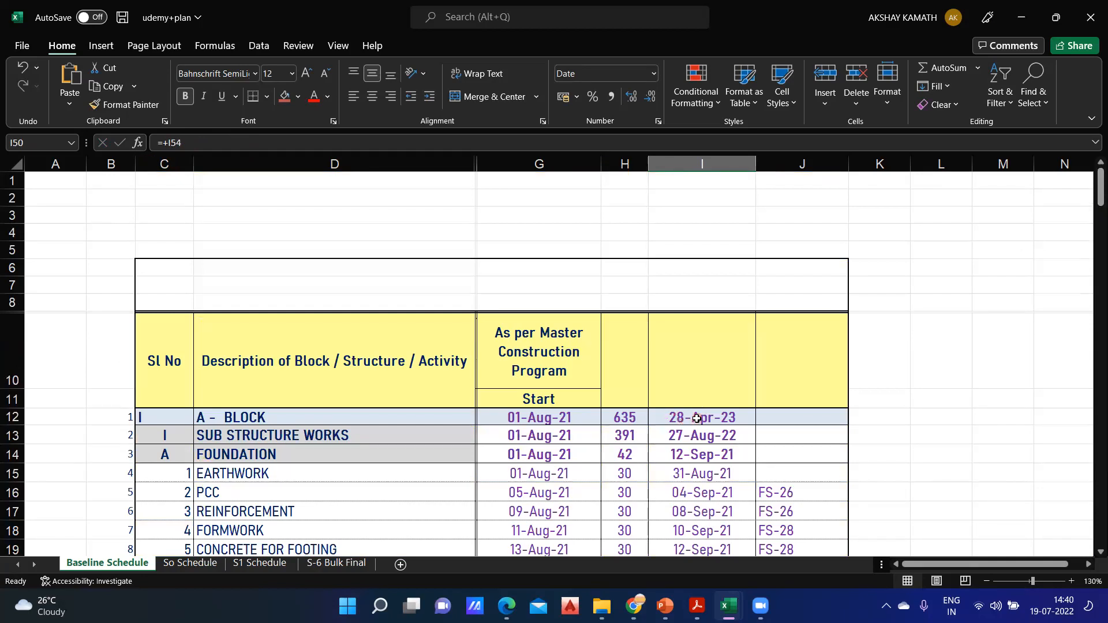
scroll(697, 419, down, 4)
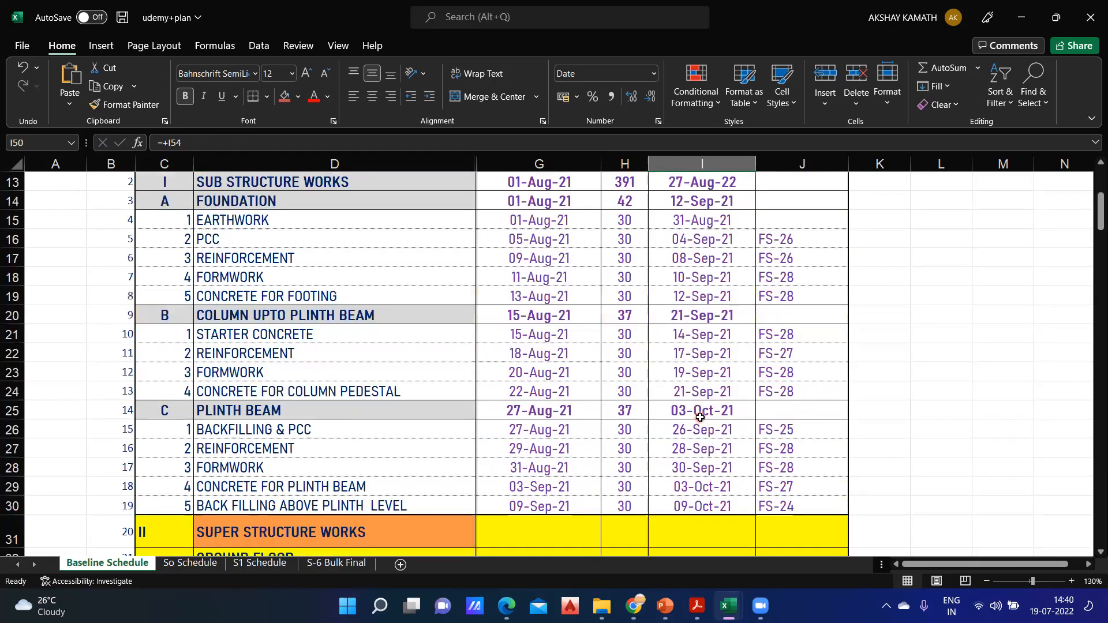
scroll(700, 417, down, 6)
scroll(701, 417, down, 3)
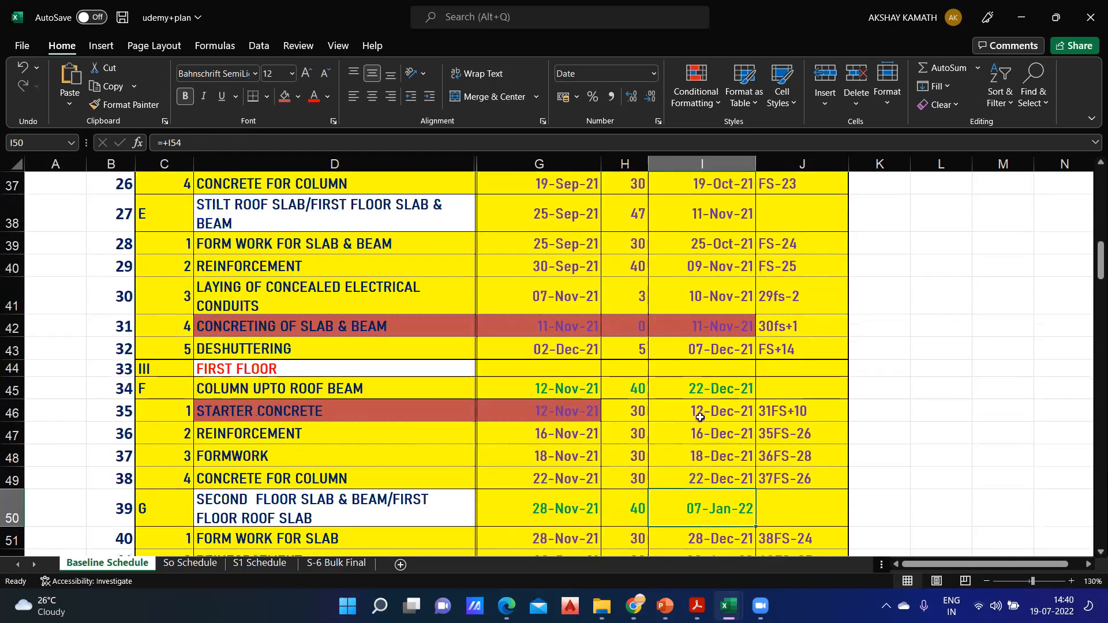
scroll(701, 417, down, 1)
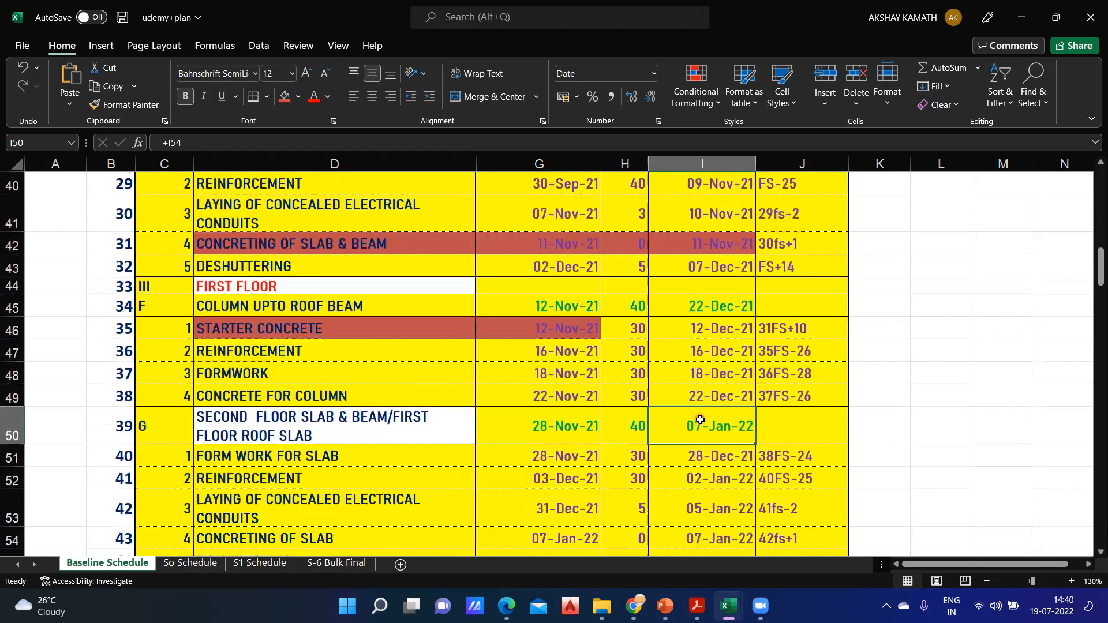
scroll(700, 418, down, 2)
scroll(727, 347, down, 3)
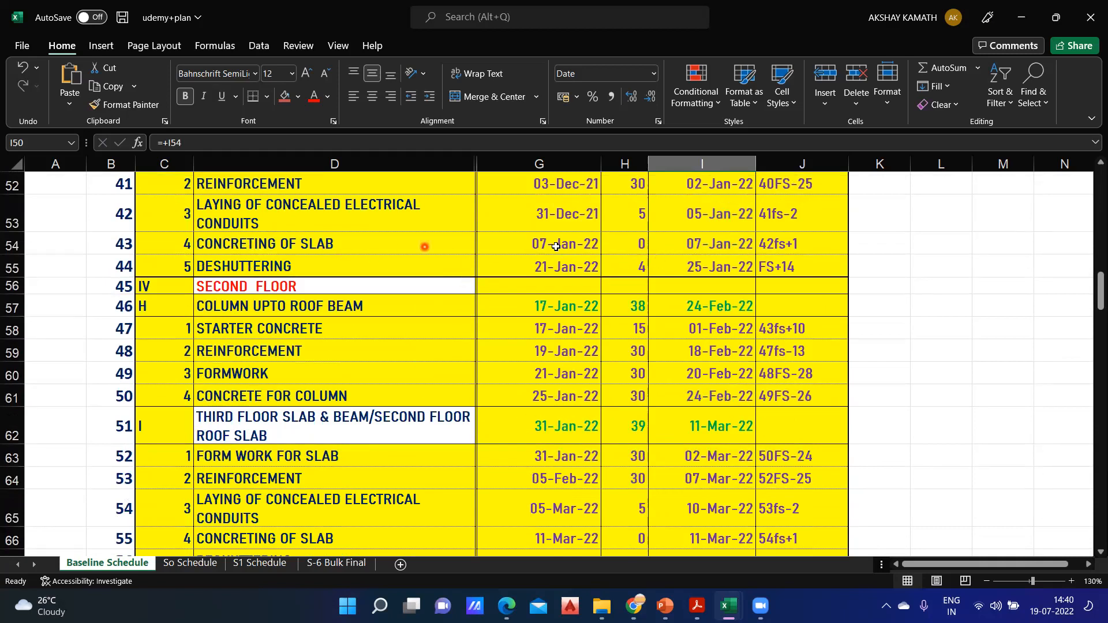
click(637, 245)
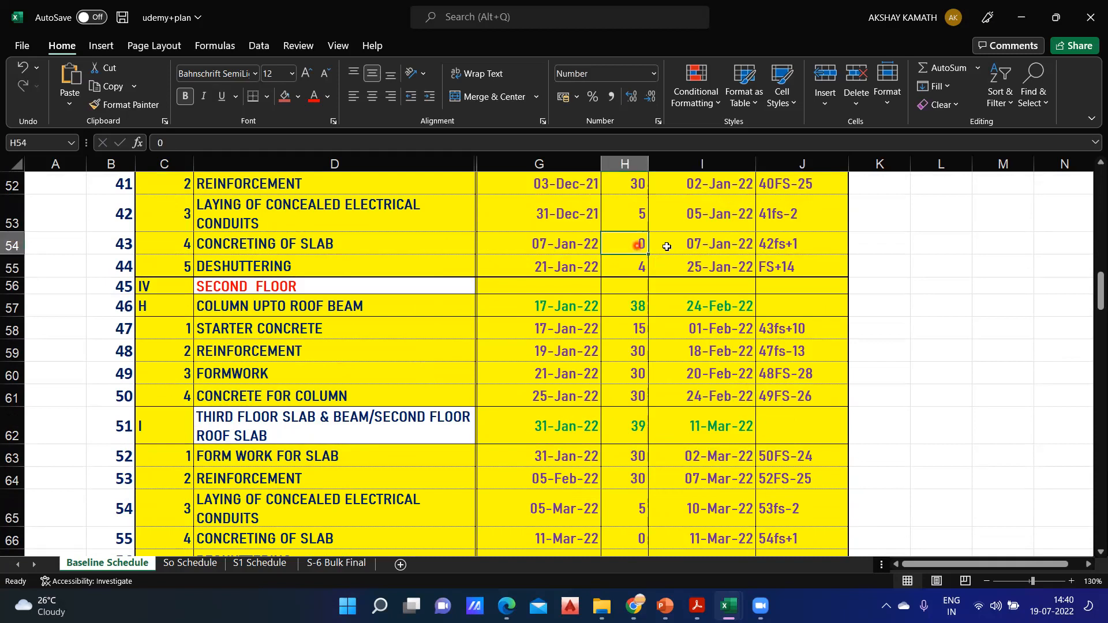
click(743, 244)
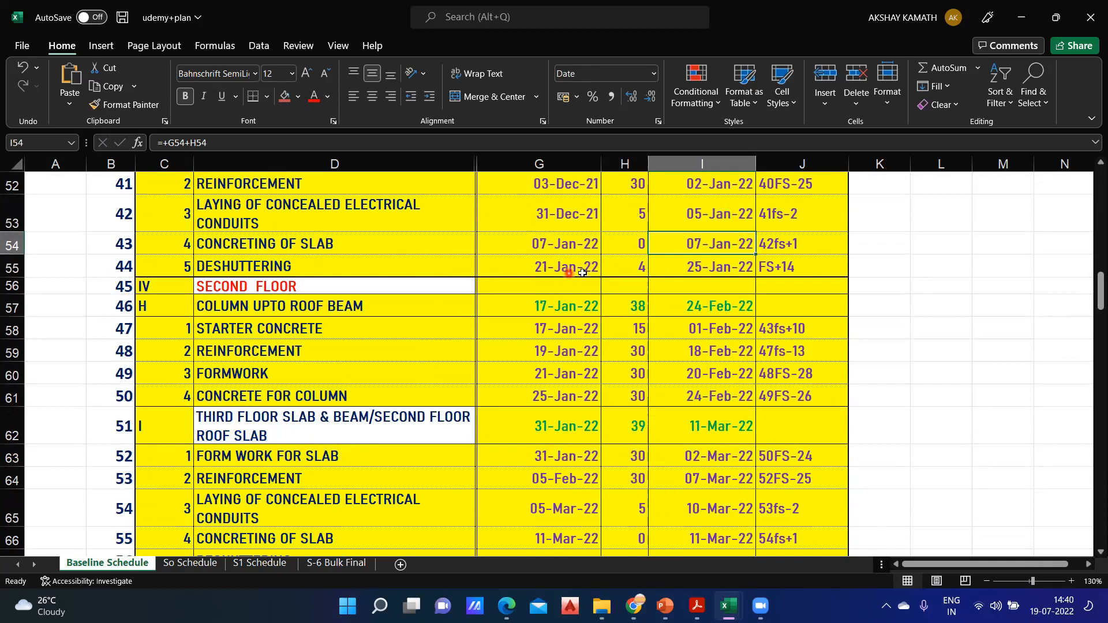
click(544, 270)
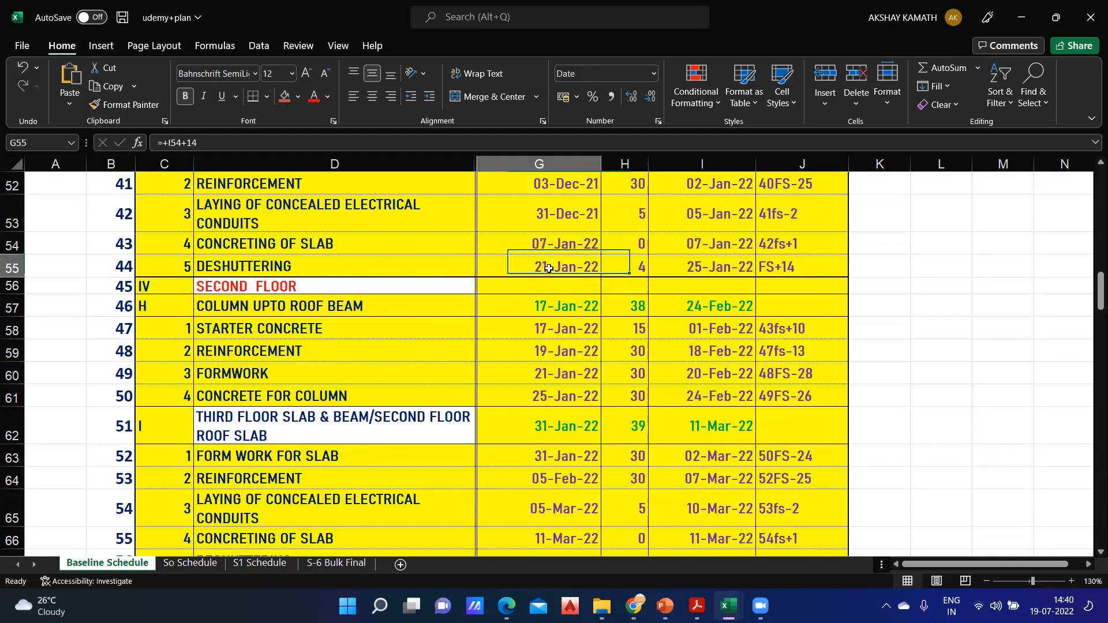
Change the first floor Deshuttering start date formula in G55 to =+I54+15.
click(208, 143)
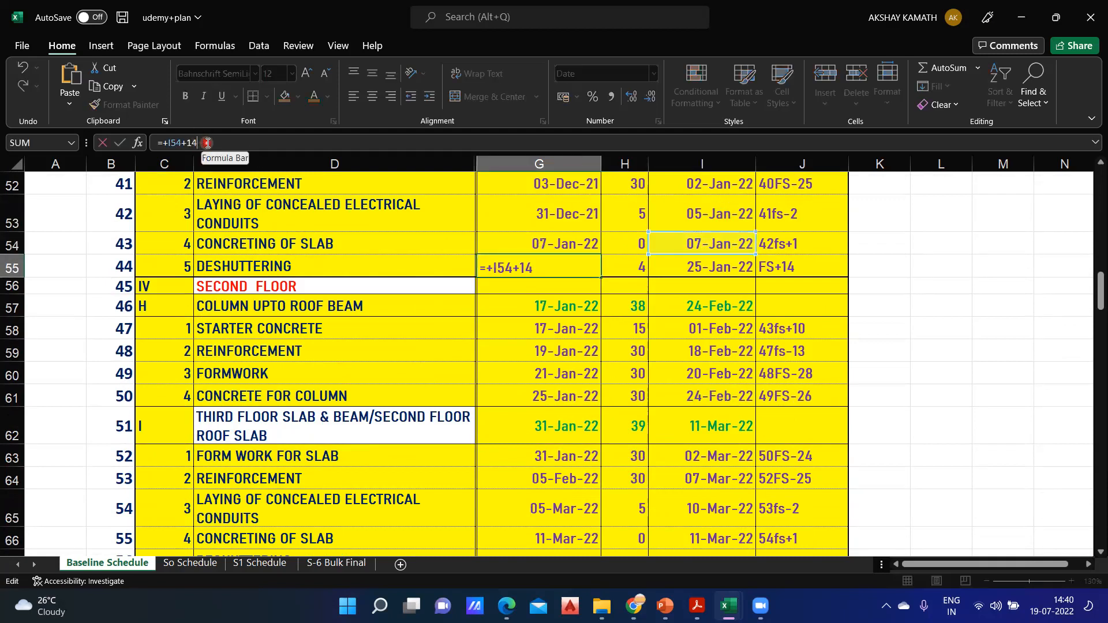
key(BackSpace)
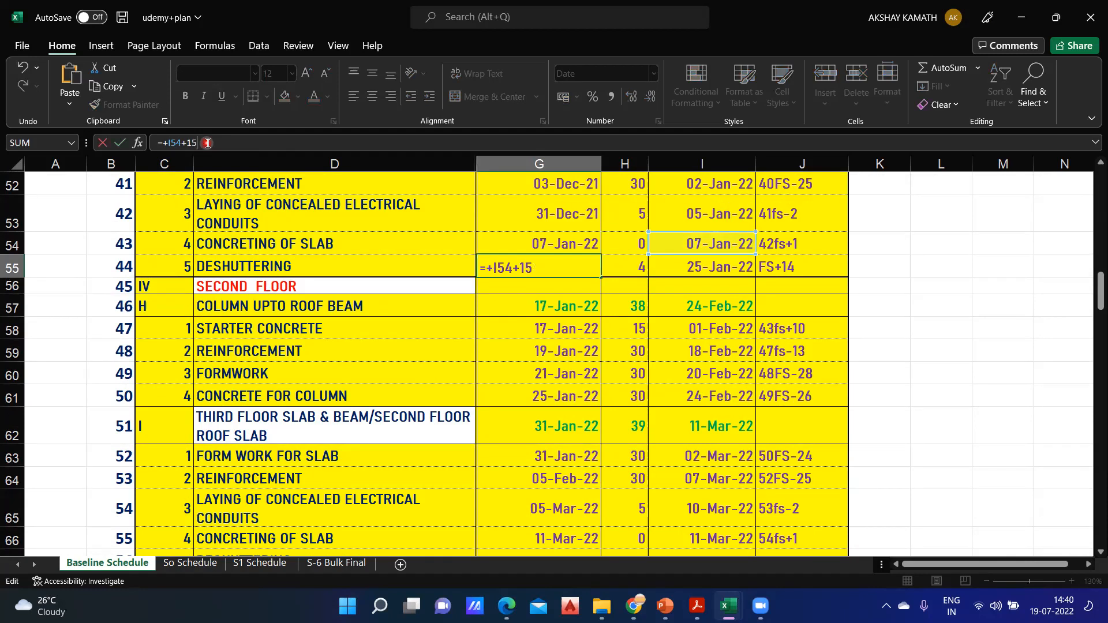
key(Return)
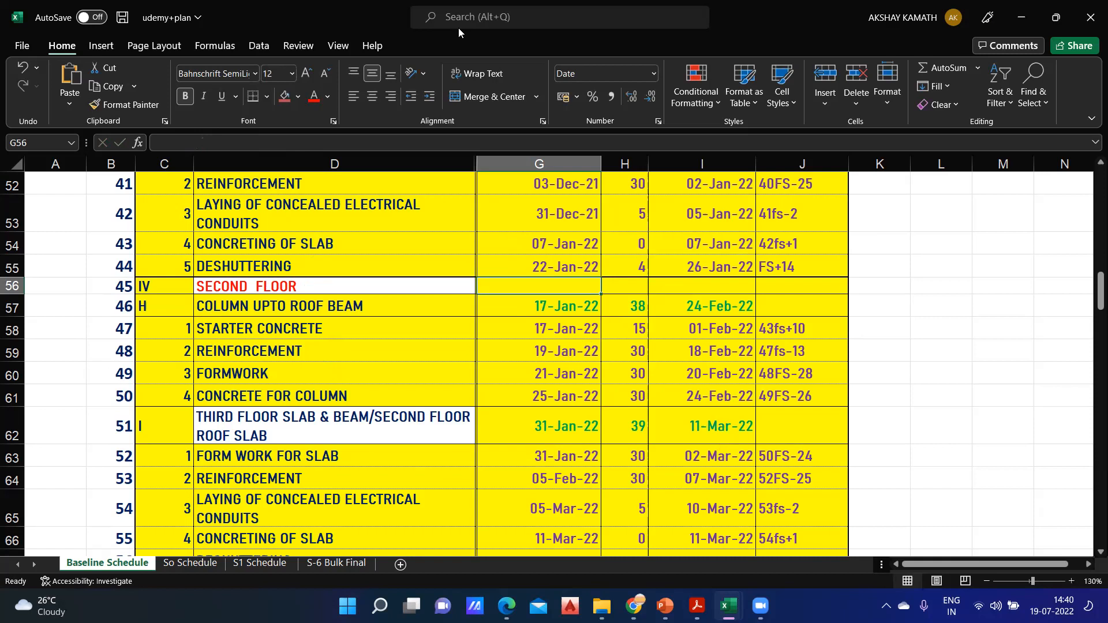
Annotate the sheet with a white bracket along the predecessor column, a red curve to its corner and a handwritten 52.
click(522, 18)
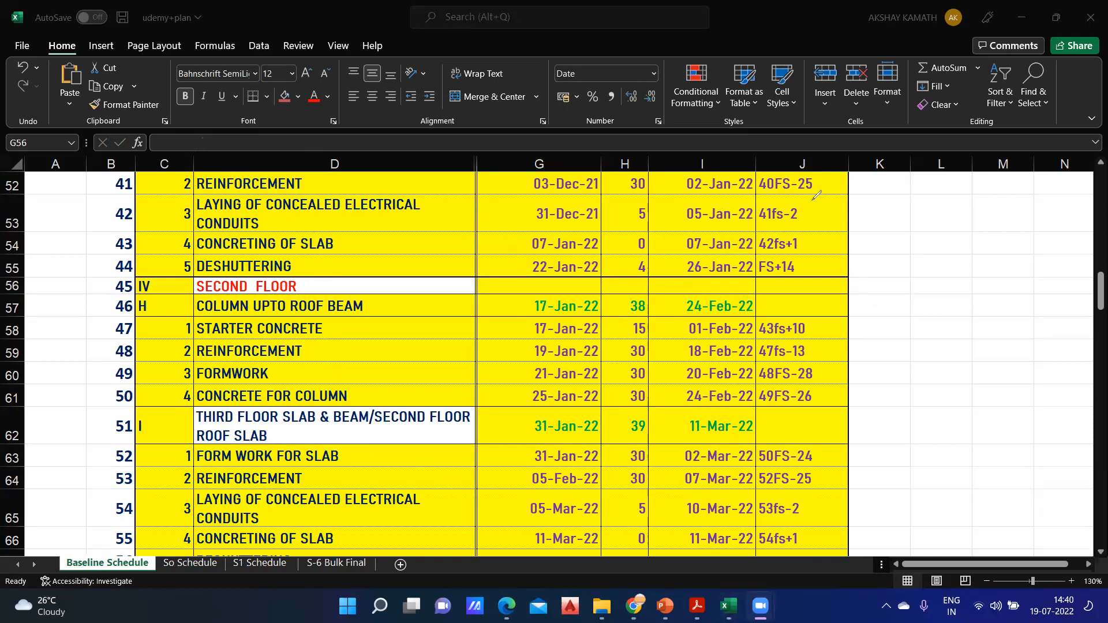
mouse_move(816, 436)
mouse_down()
mouse_move(814, 445)
mouse_move(1080, 440)
mouse_up()
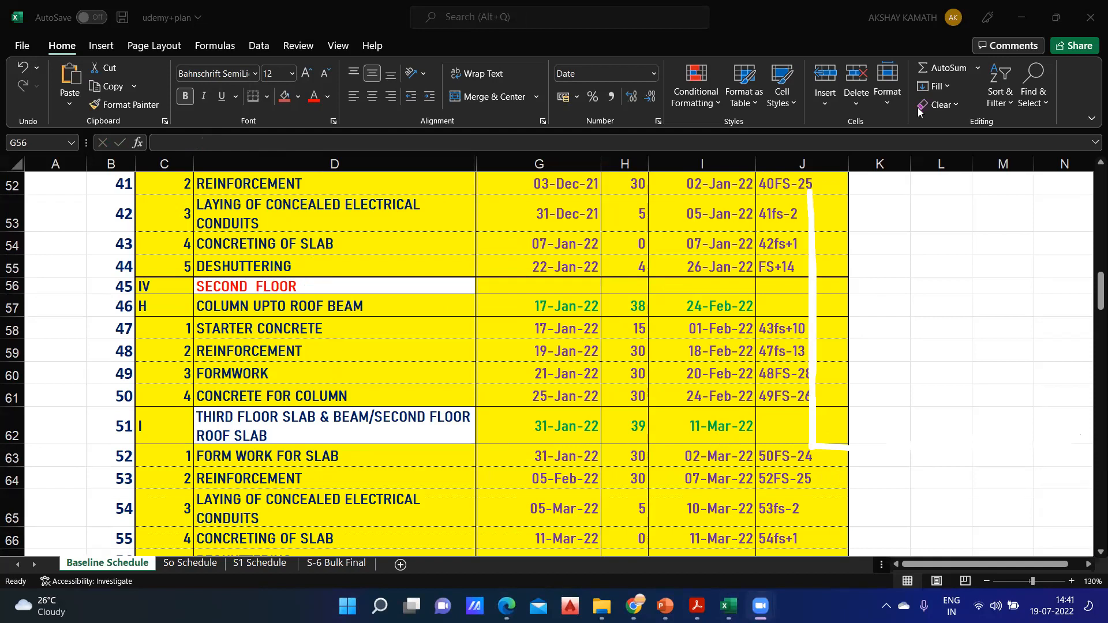
mouse_move(995, 242)
mouse_down()
mouse_move(959, 263)
mouse_move(957, 332)
mouse_move(919, 372)
mouse_move(832, 411)
mouse_move(818, 437)
mouse_up()
mouse_move(878, 181)
mouse_down()
mouse_move(895, 250)
mouse_move(907, 243)
mouse_up()
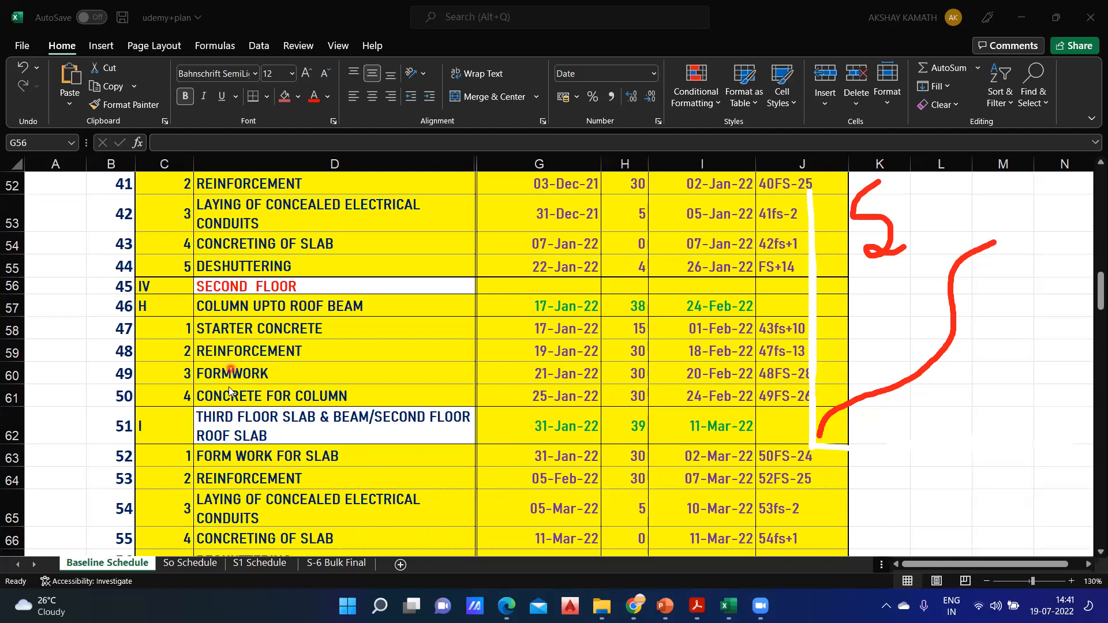
Check the finish date formulas of the second floor Formwork in I60 and the first floor Concreting of Slab in I54.
click(723, 374)
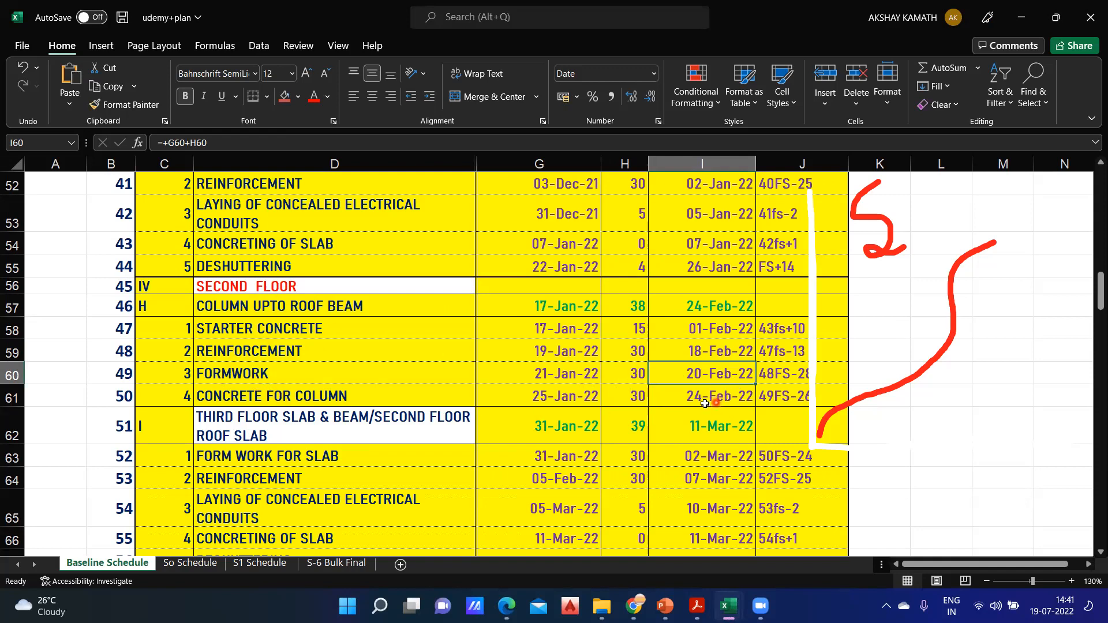
scroll(717, 249, up, 1)
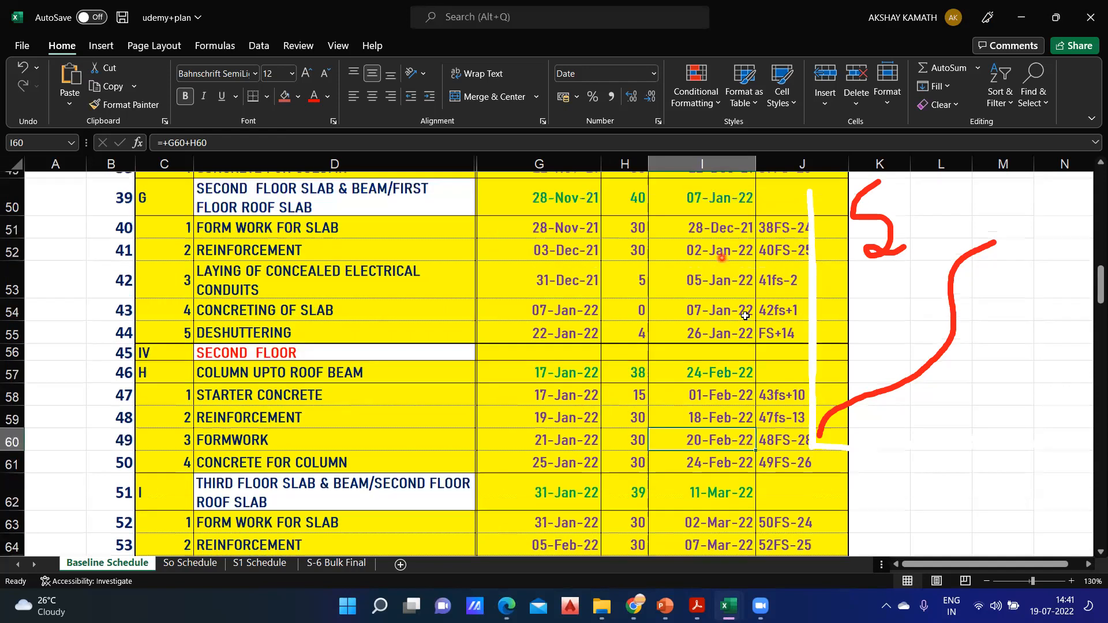
click(720, 328)
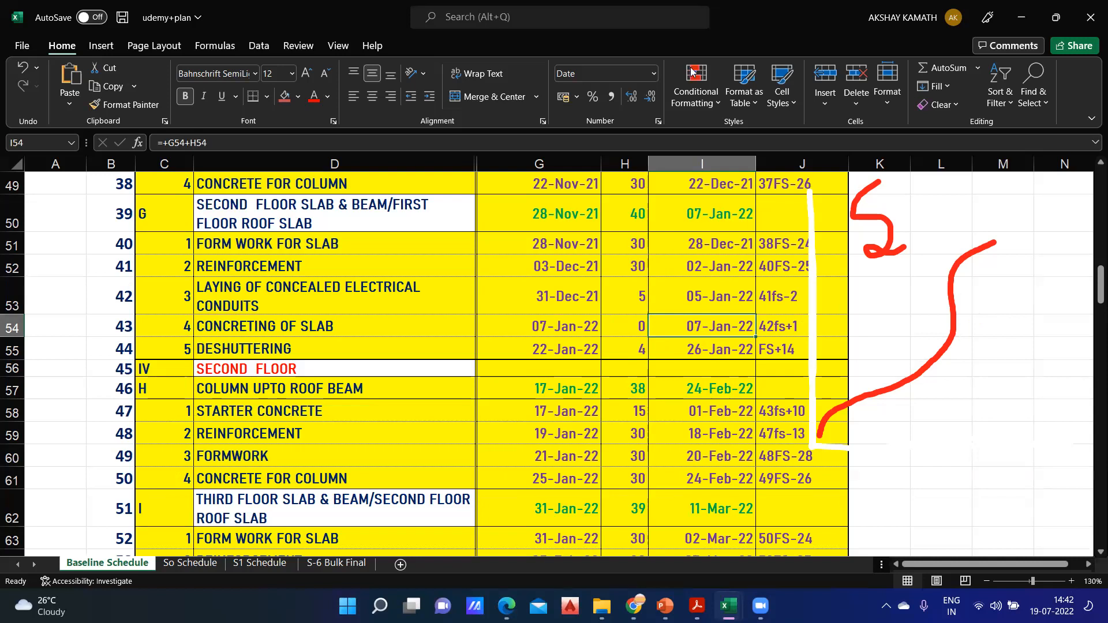
Place the text annotation DELAY ANLAYSIS beside the second floor Reinforcement and Formwork rows, and clear all annotations from the sheet.
click(871, 327)
text(DELAY ANLAYSIS)
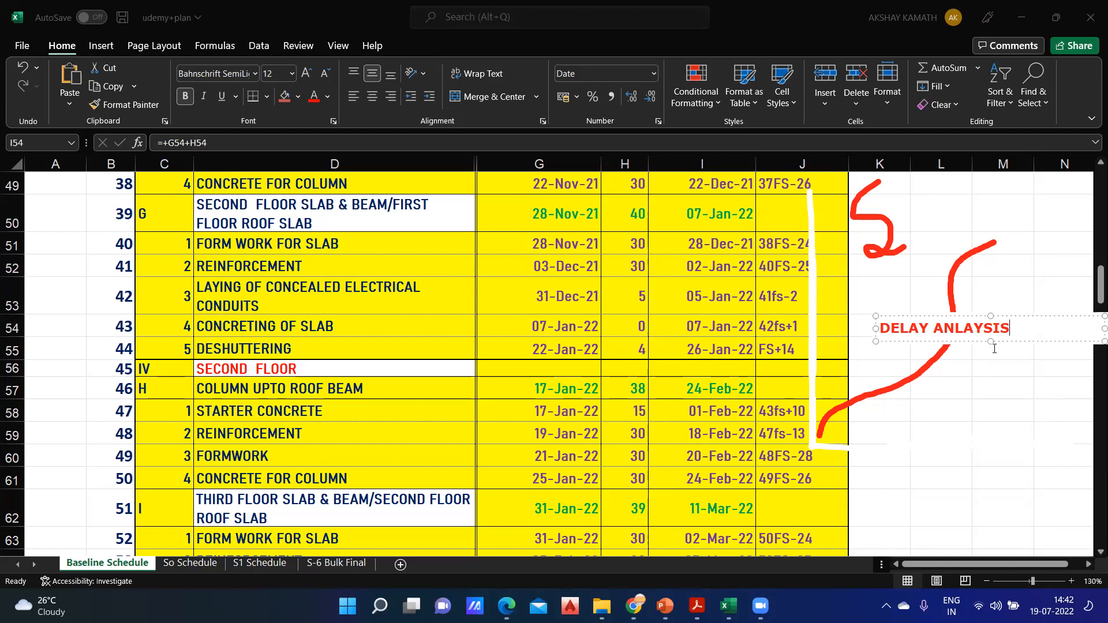
drag(1025, 341, 1047, 456)
click(980, 504)
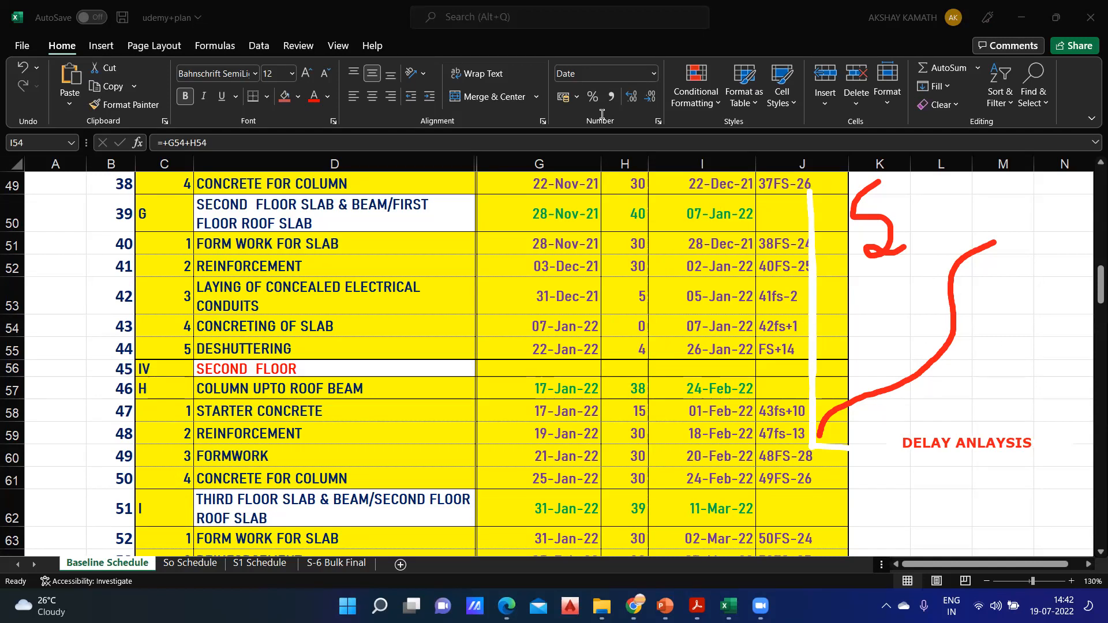
click(846, 262)
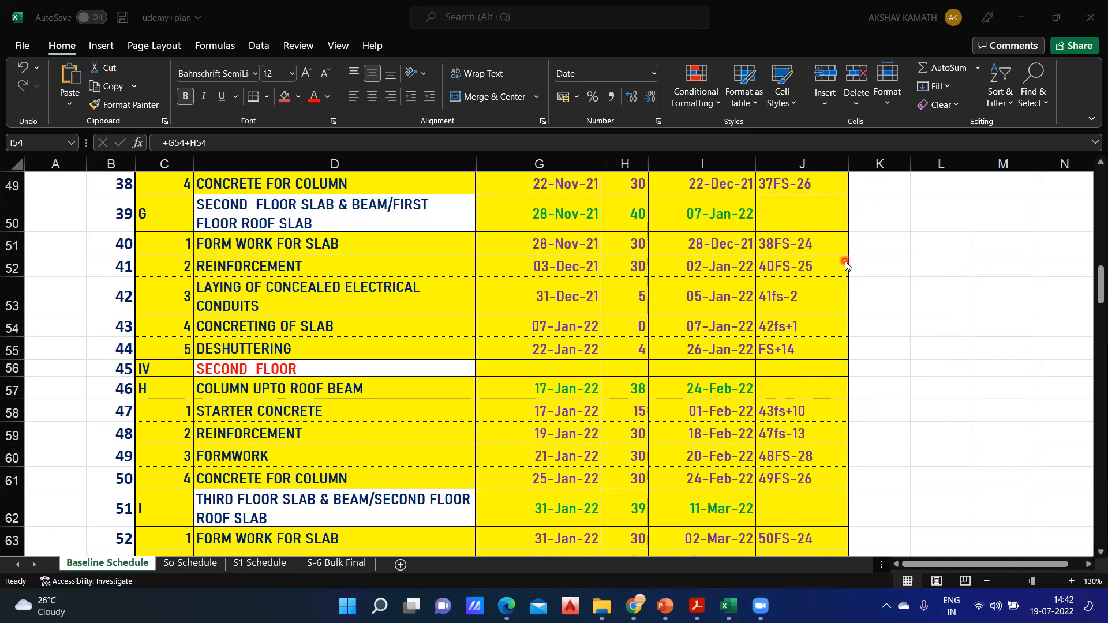
Review the upper floor activities down to the lift machine room roof slab, examining its Deshuttering start and finish date formulas.
scroll(846, 264, down, 5)
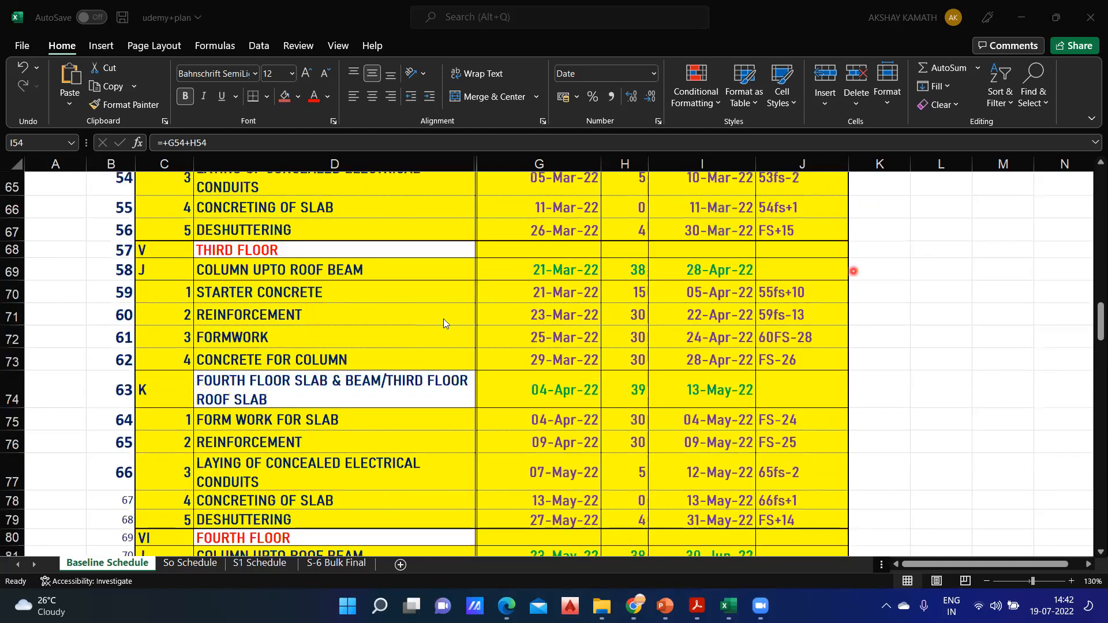
scroll(443, 318, down, 7)
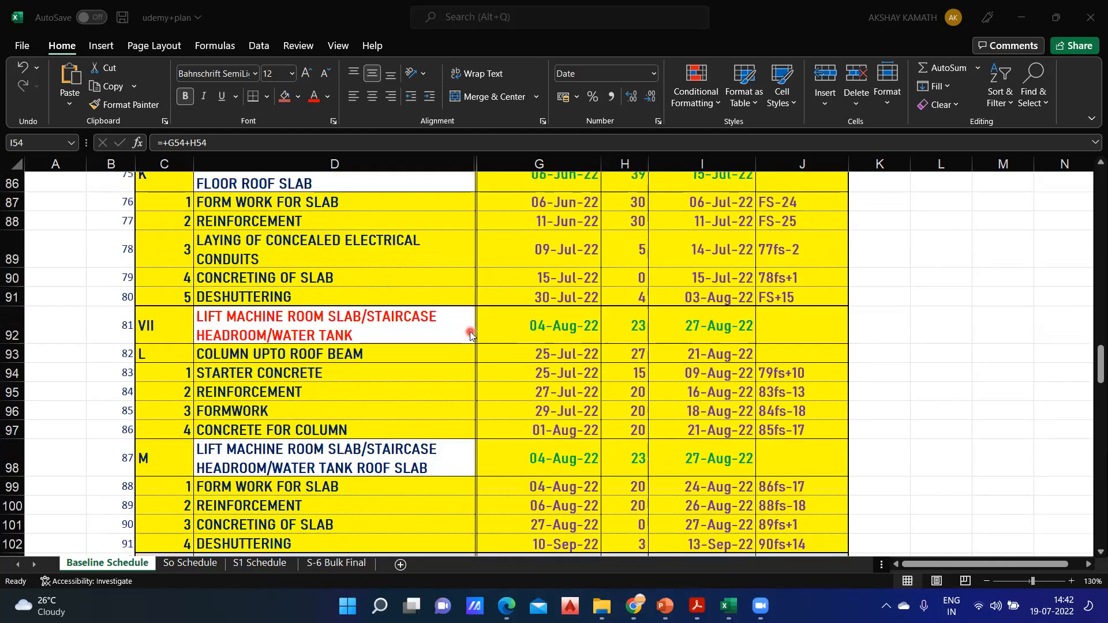
scroll(471, 335, down, 1)
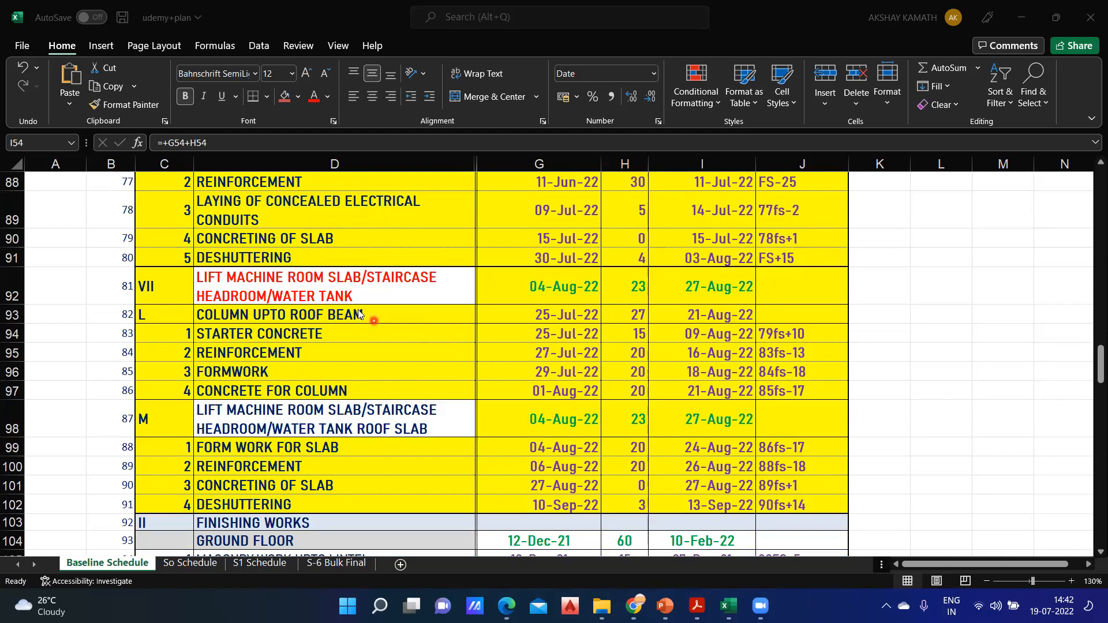
scroll(351, 315, down, 1)
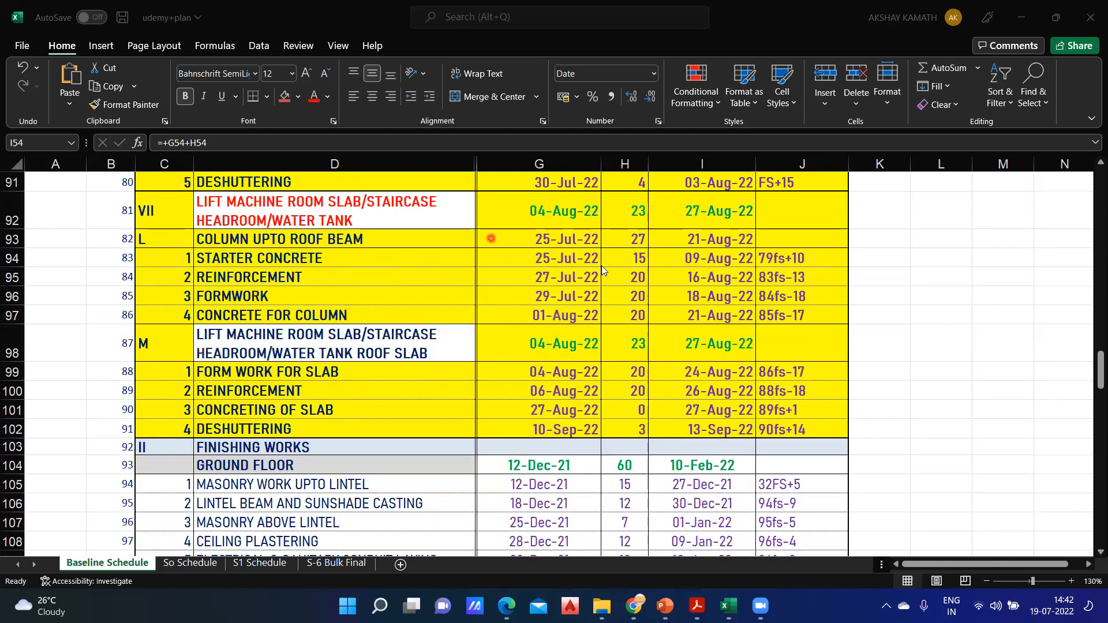
scroll(495, 238, down, 2)
scroll(395, 365, up, 1)
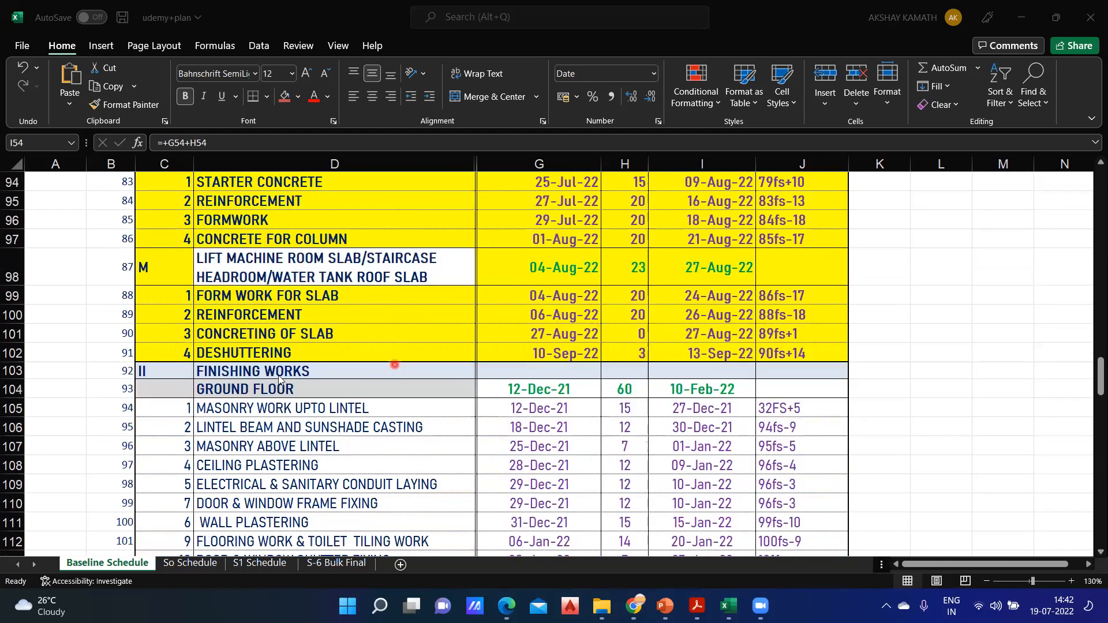
click(217, 355)
click(573, 359)
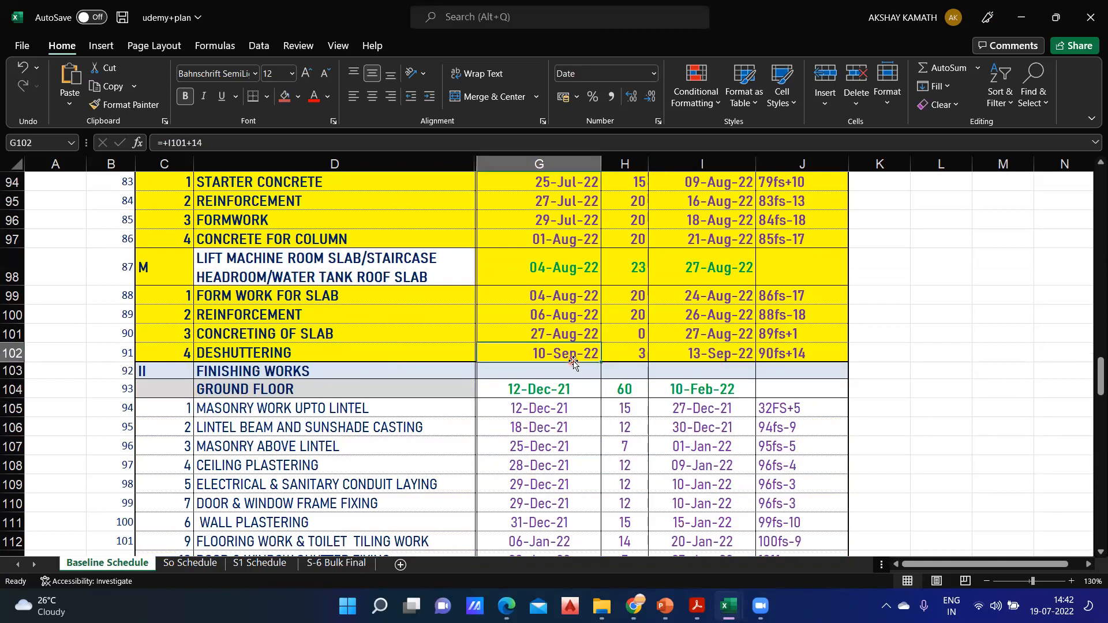
click(719, 357)
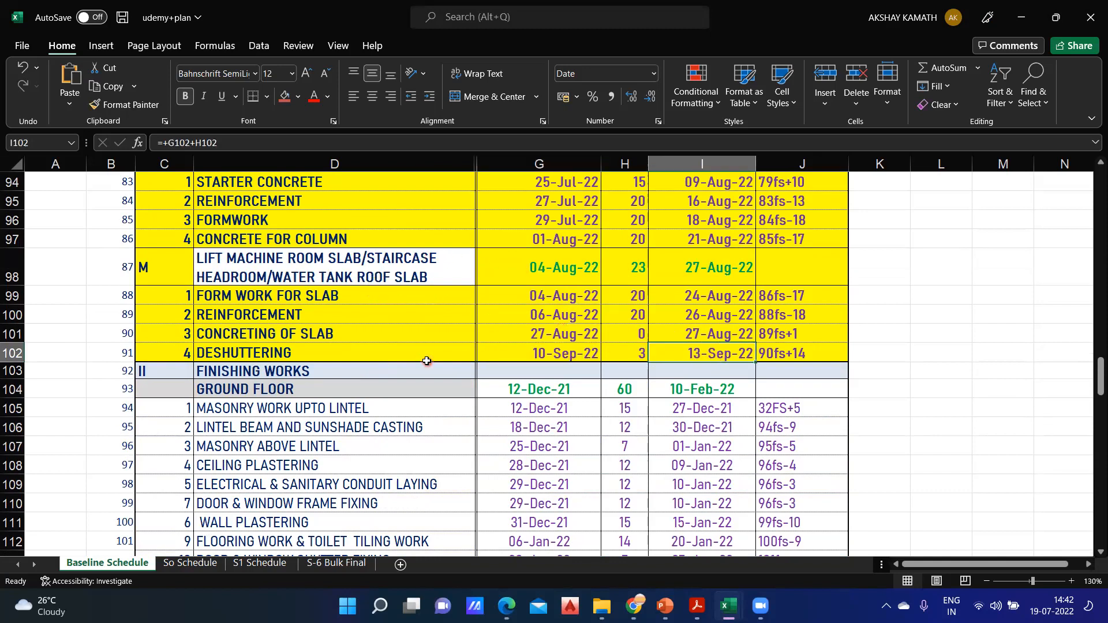
Review the Finishing Works activities, dates and predecessors for the ground floor and the start of the 1st floor.
scroll(427, 356, down, 2)
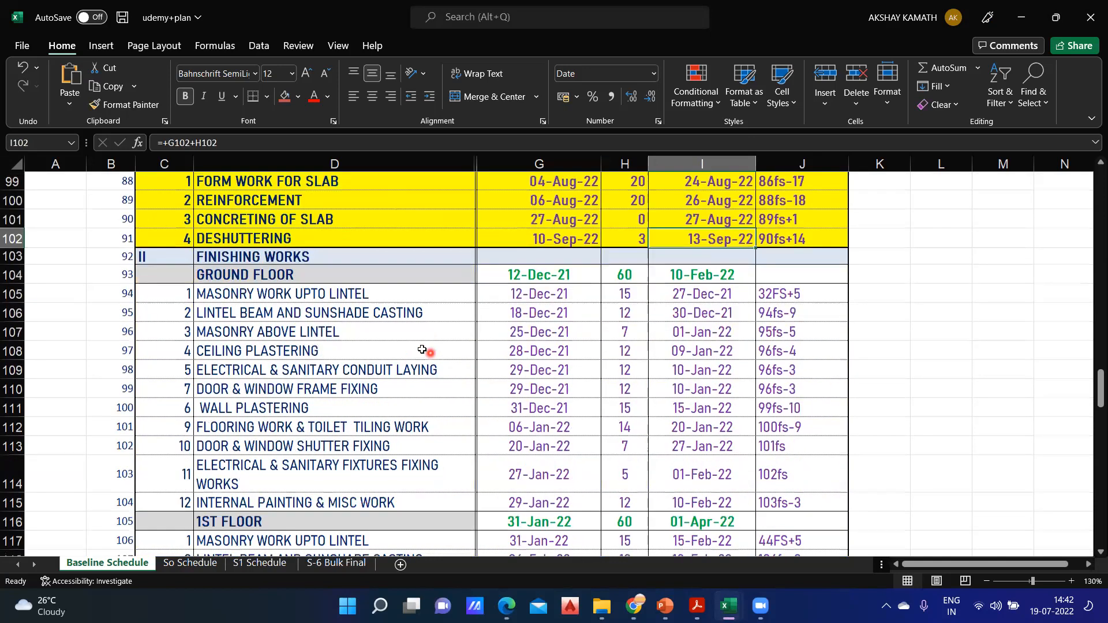
scroll(477, 413, up, 1)
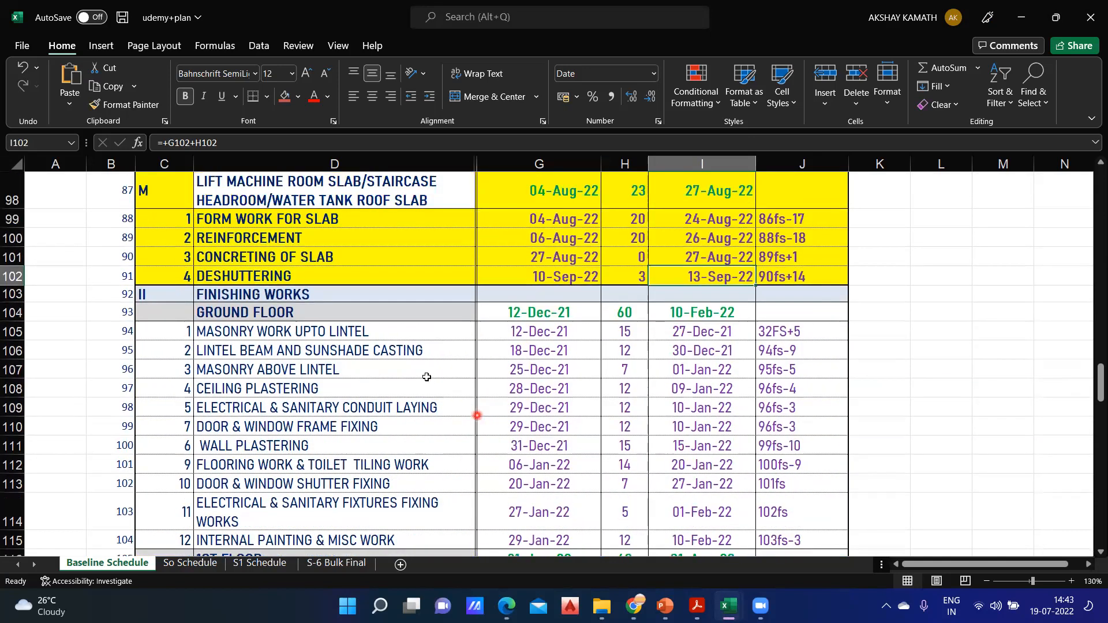
scroll(508, 388, down, 6)
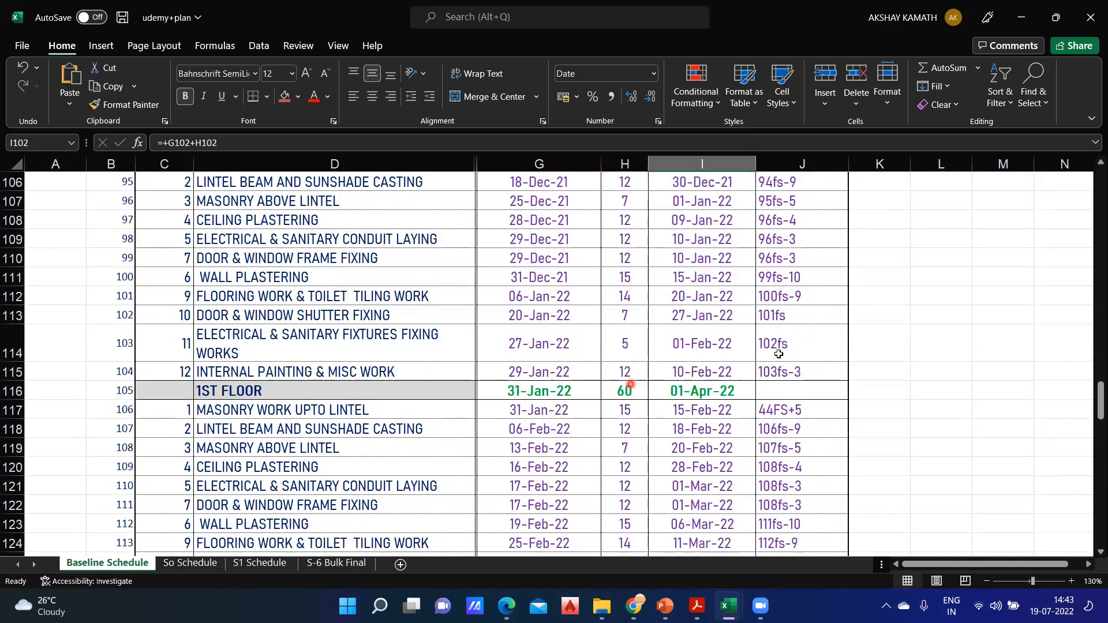